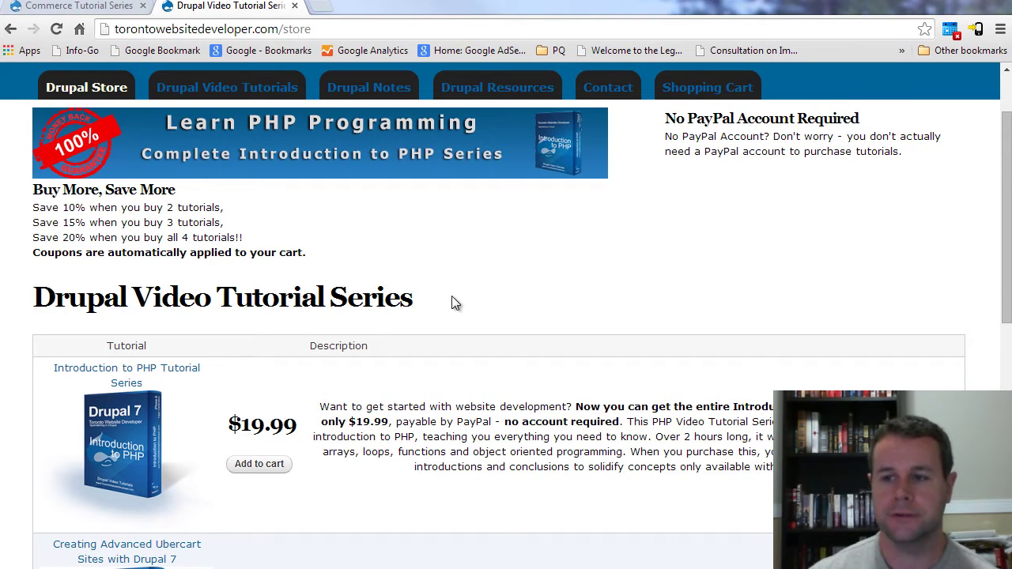
- Check the Commerce group on the Modules page for the Tax and Tax UI modules
left_click(294, 5)
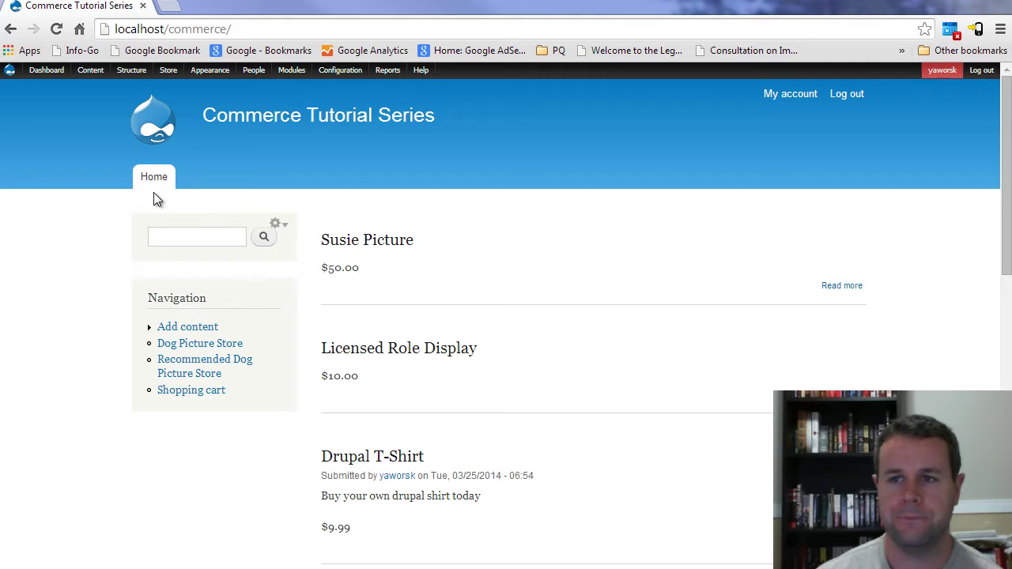
right_click(291, 71)
left_click(316, 77)
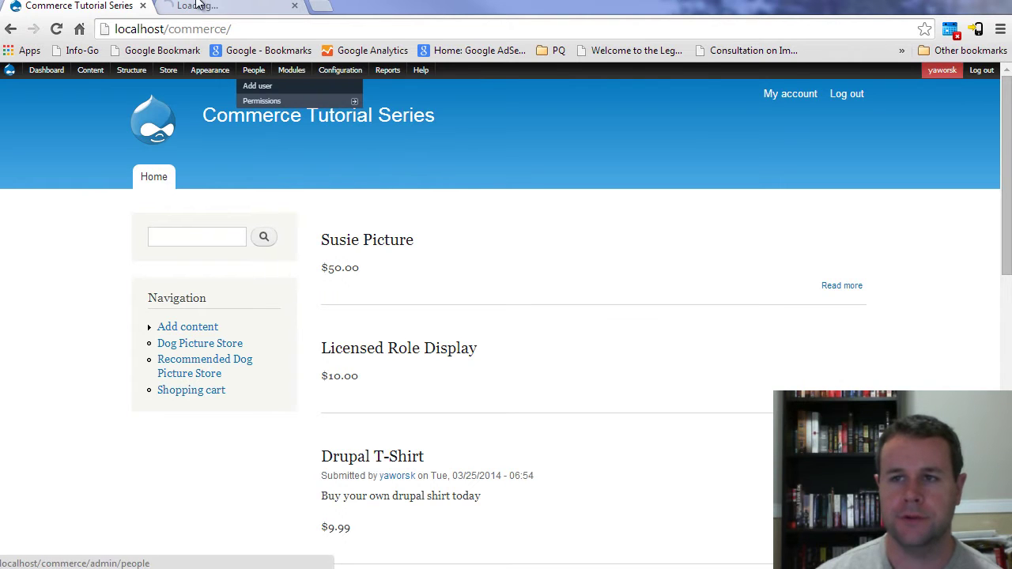
left_click(201, 6)
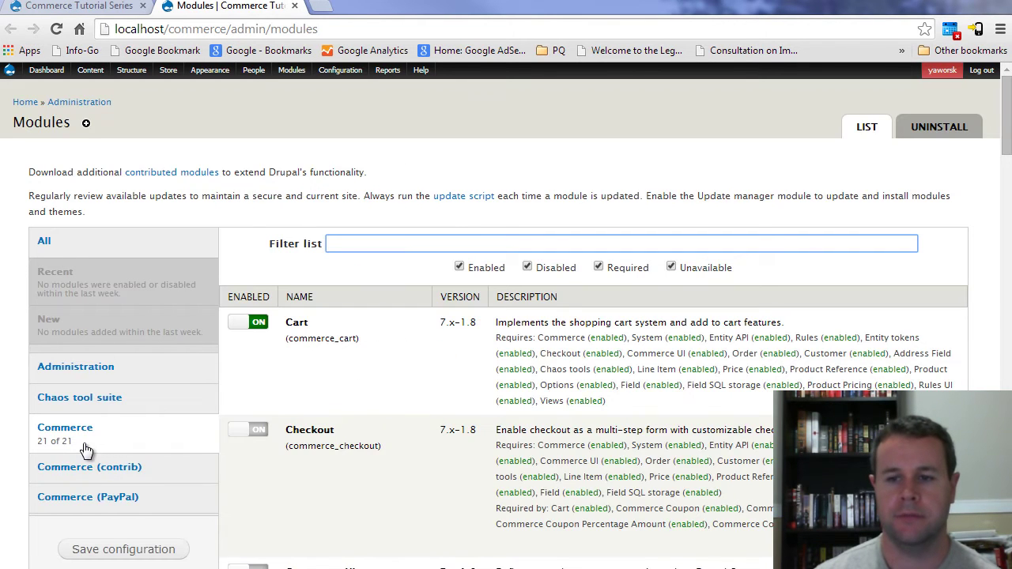
scroll(278, 299, "down", 15)
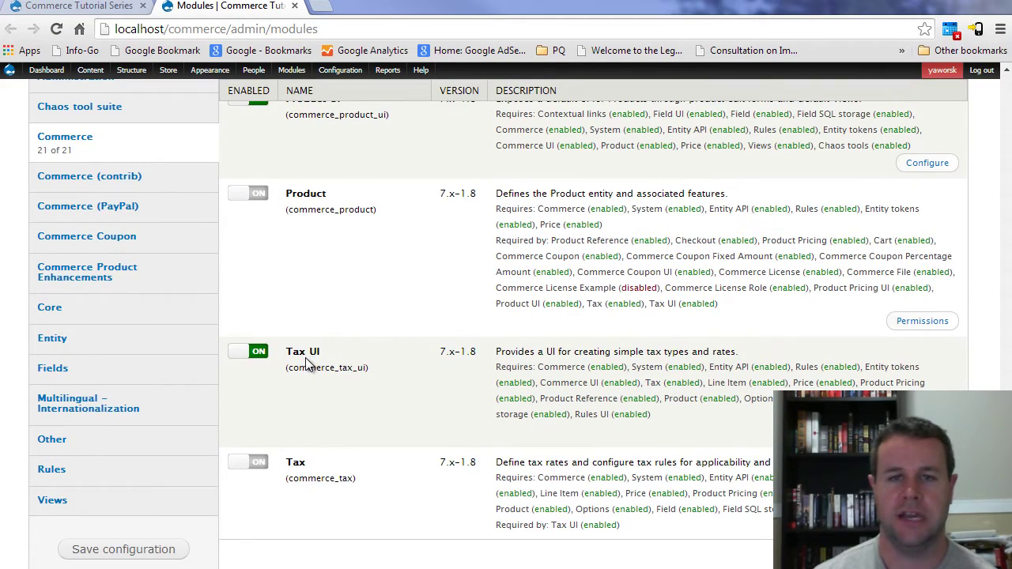
left_click(140, 8)
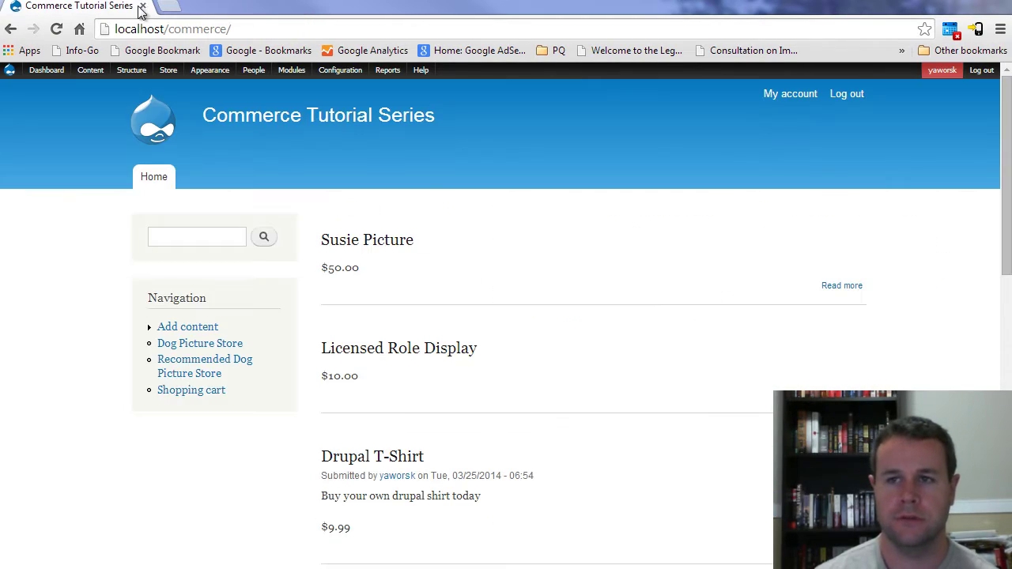
- Open the store's tax configuration and review the available tax types
mouse_move(168, 71)
mouse_move(185, 164)
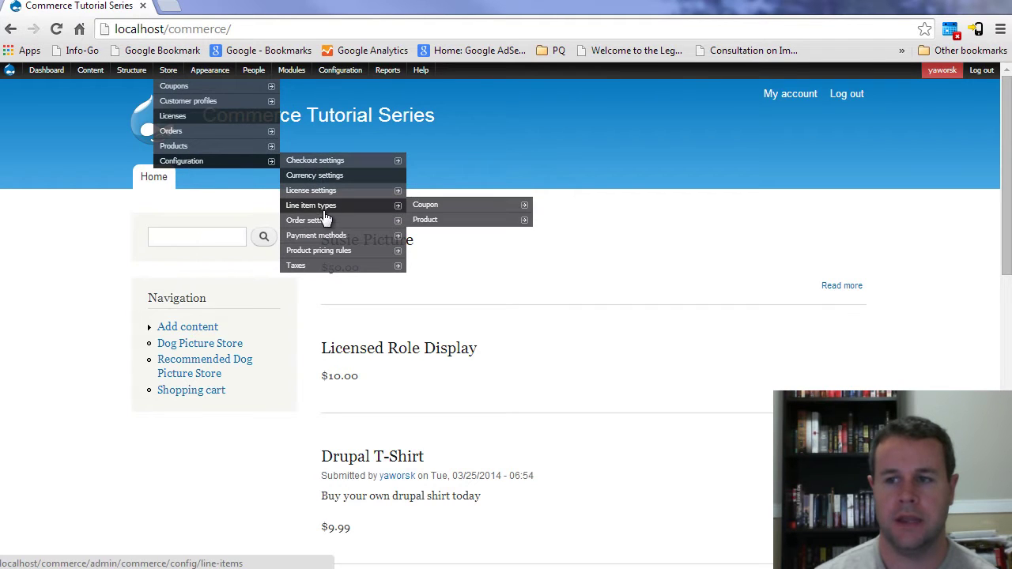
mouse_move(317, 229)
left_click(317, 266)
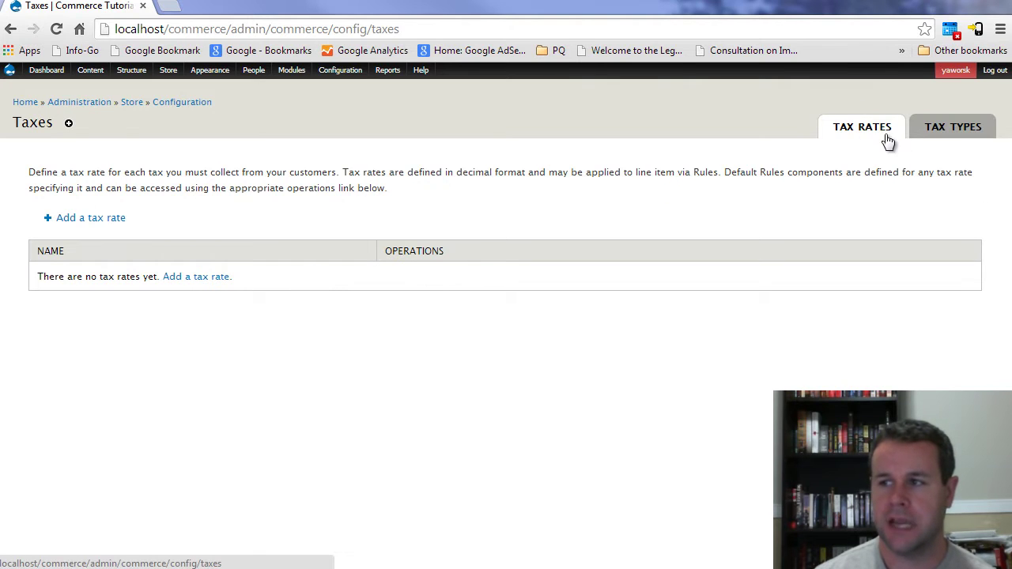
left_click(934, 129)
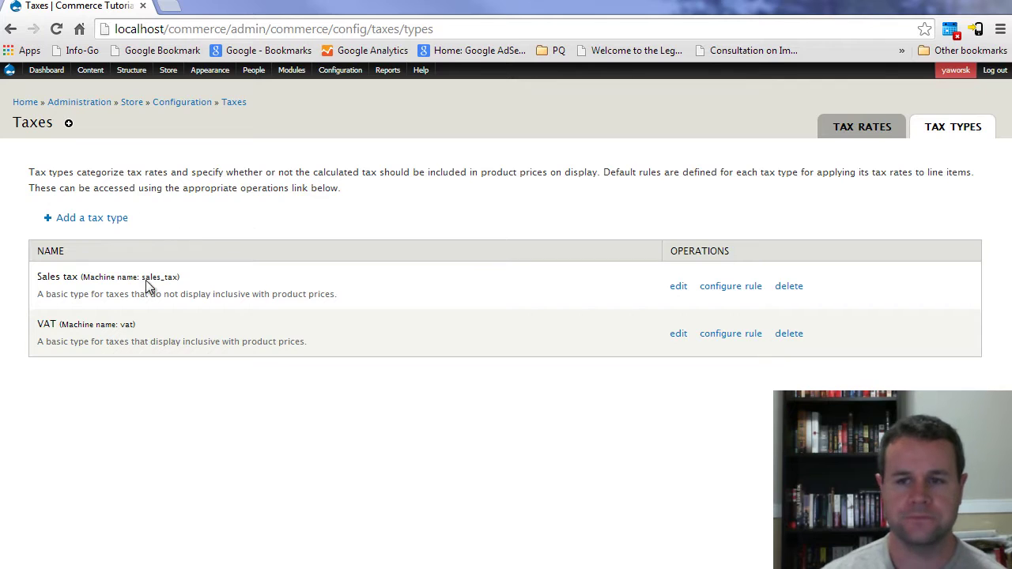
left_click_drag(34, 275, 198, 335)
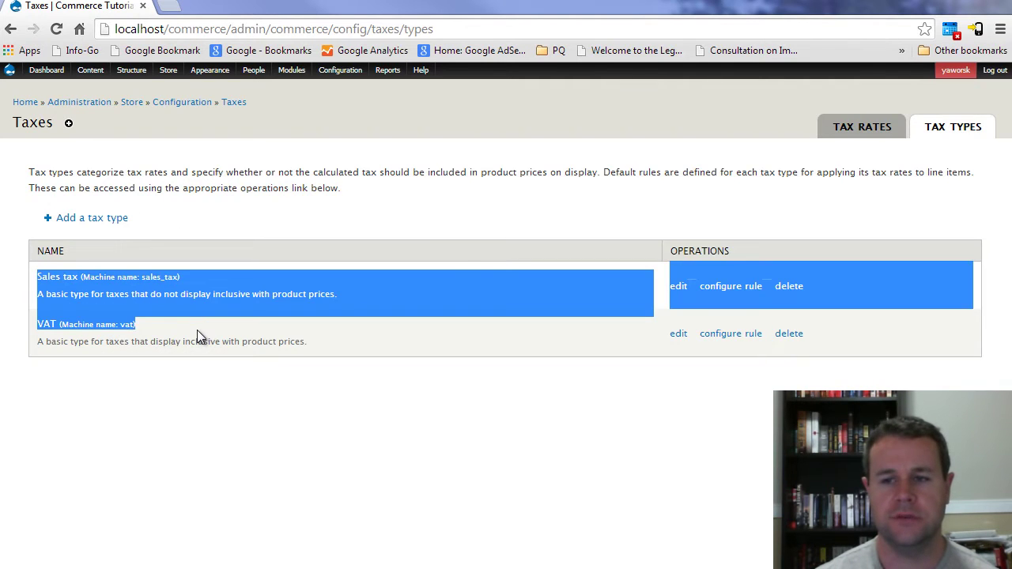
left_click(198, 335)
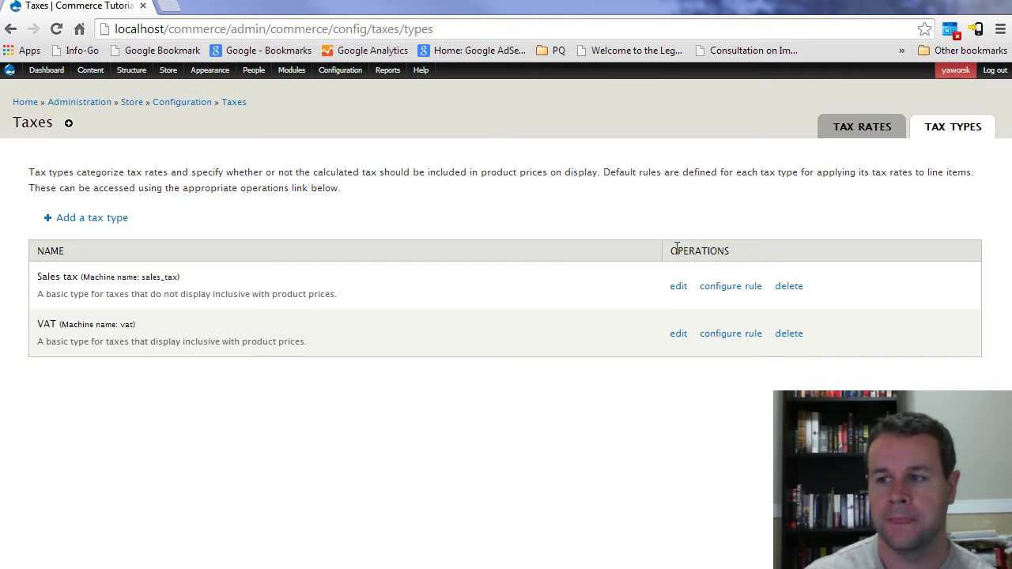
- Review the edit forms of the Sales tax and VAT tax types, returning to the tax types list without changing anything
right_click(682, 291)
left_click(700, 296)
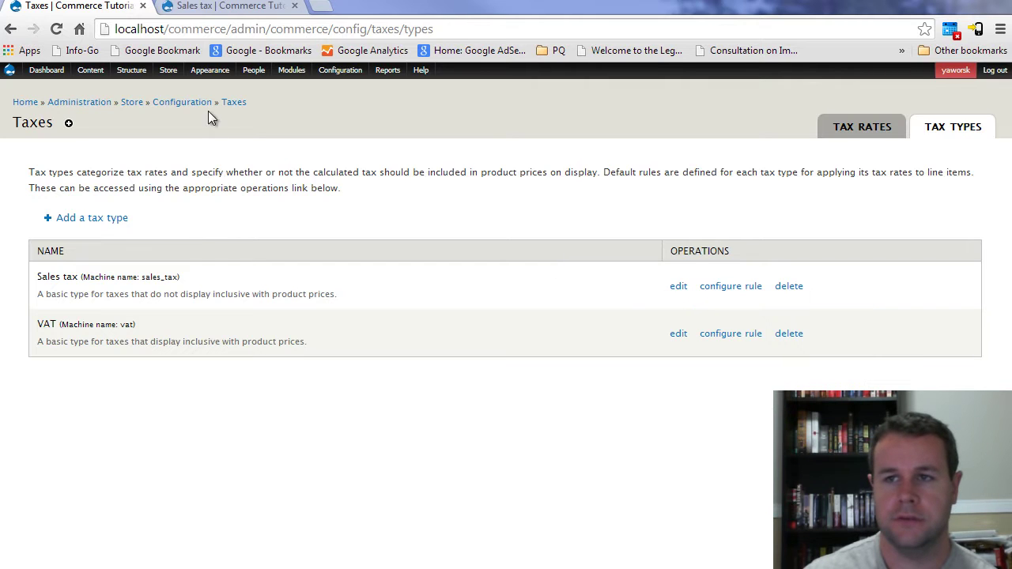
left_click(202, 10)
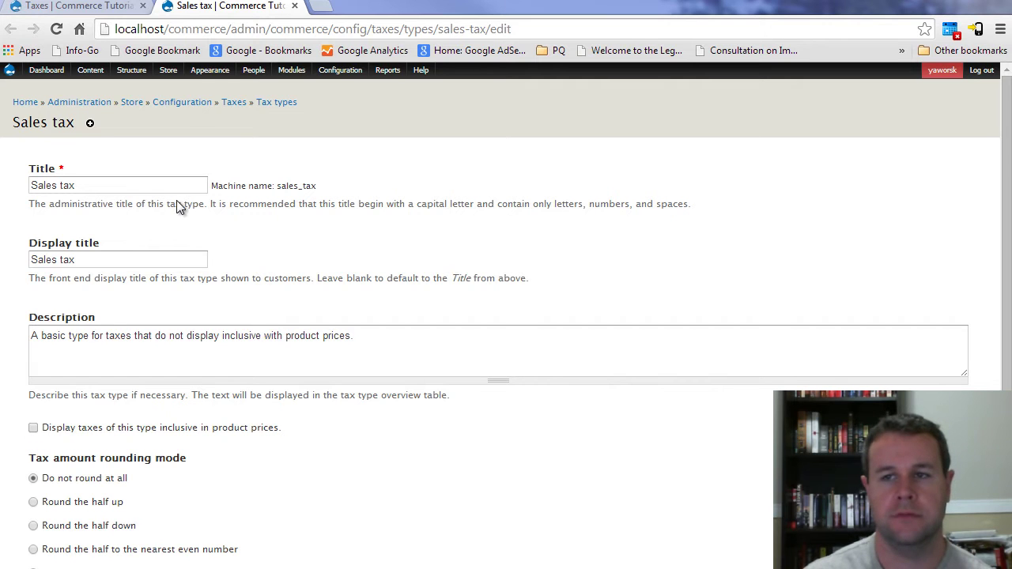
left_click(294, 7)
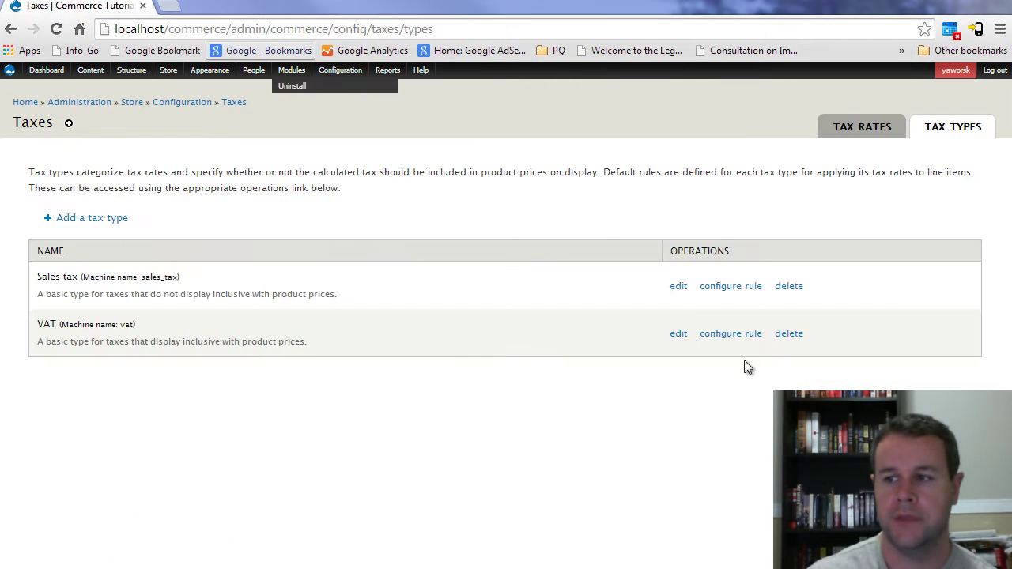
left_click(674, 339)
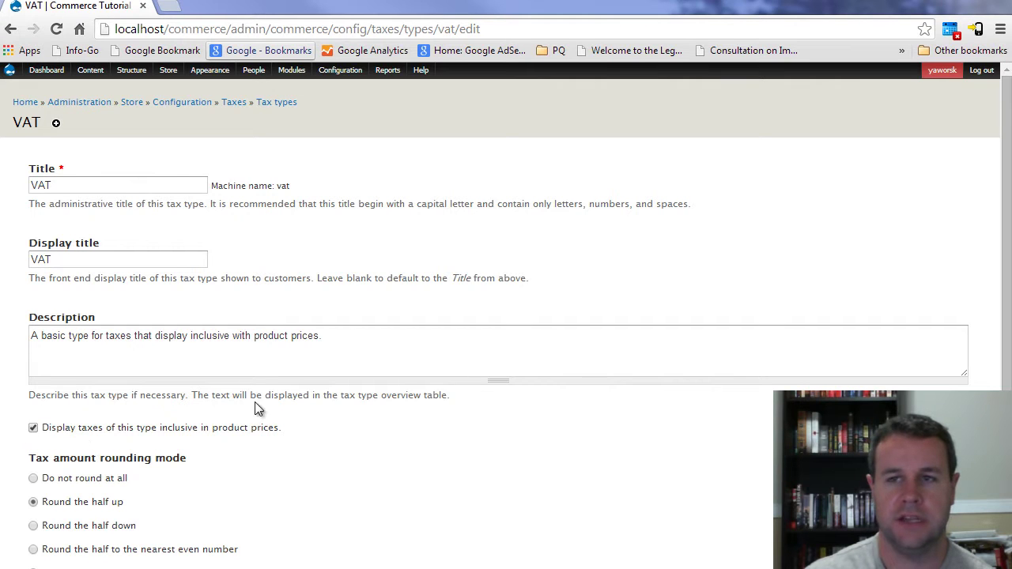
key("alt+Left")
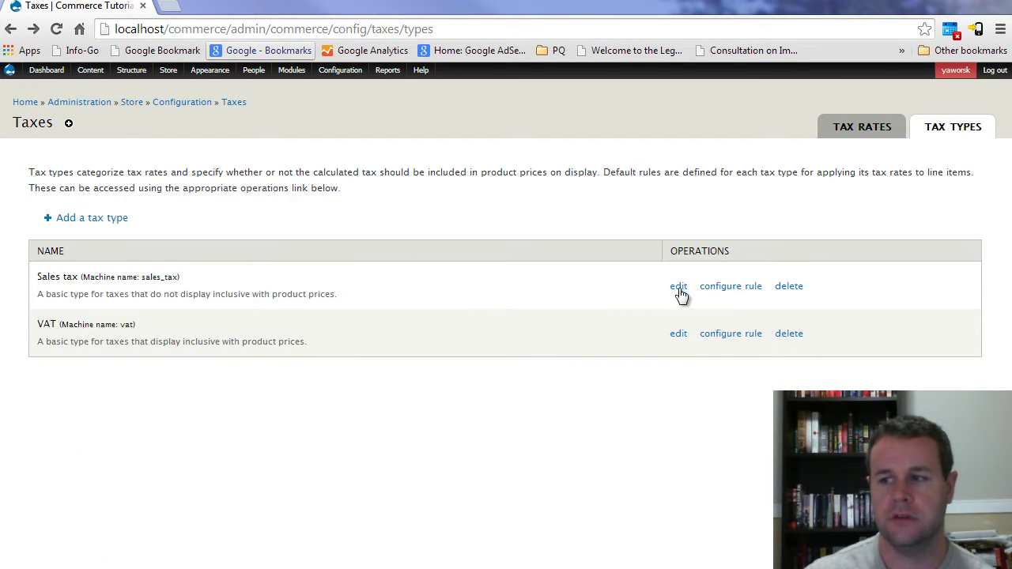
- Examine the events and conditions of the Sales tax type's reaction rule, and return to the tax types list
left_click(728, 292)
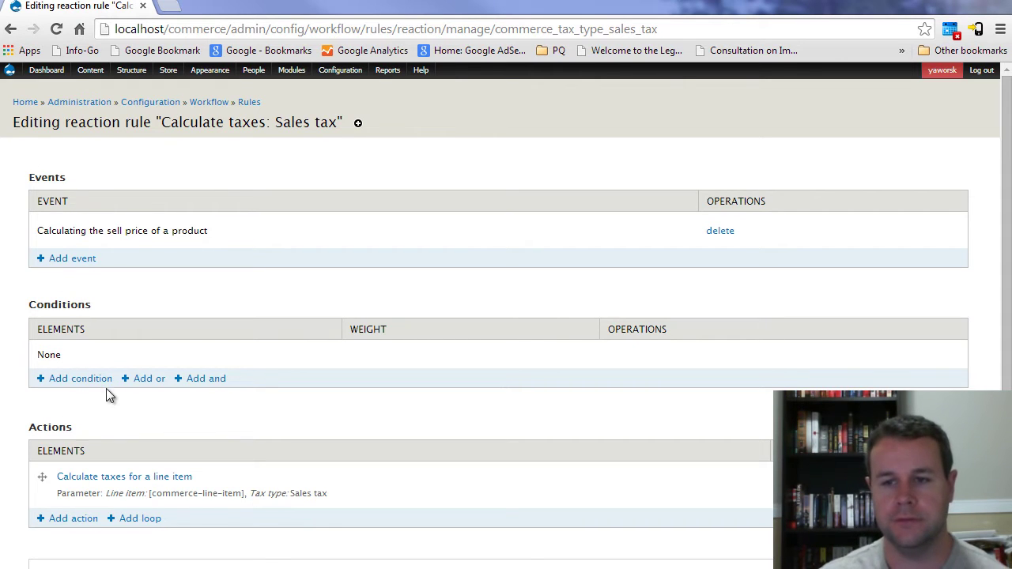
key("alt+Left")
key("alt+Right")
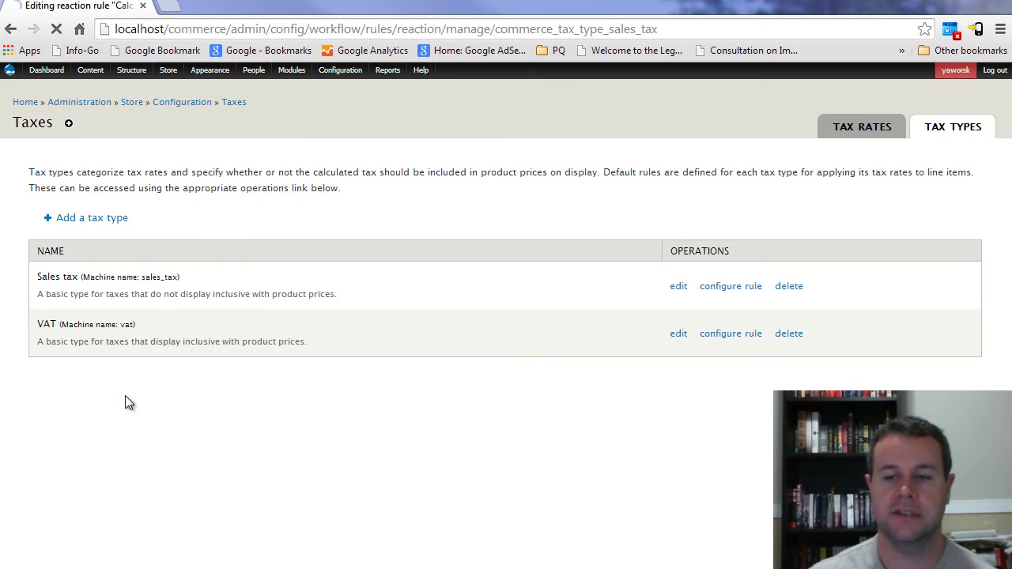
left_click_drag(37, 227, 219, 240)
left_click(73, 245)
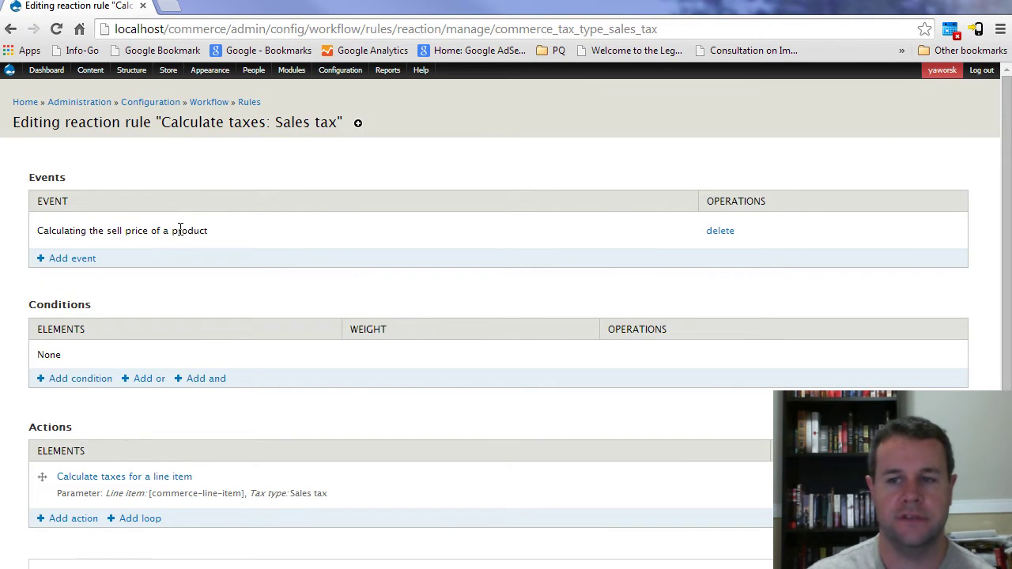
double_click(50, 353)
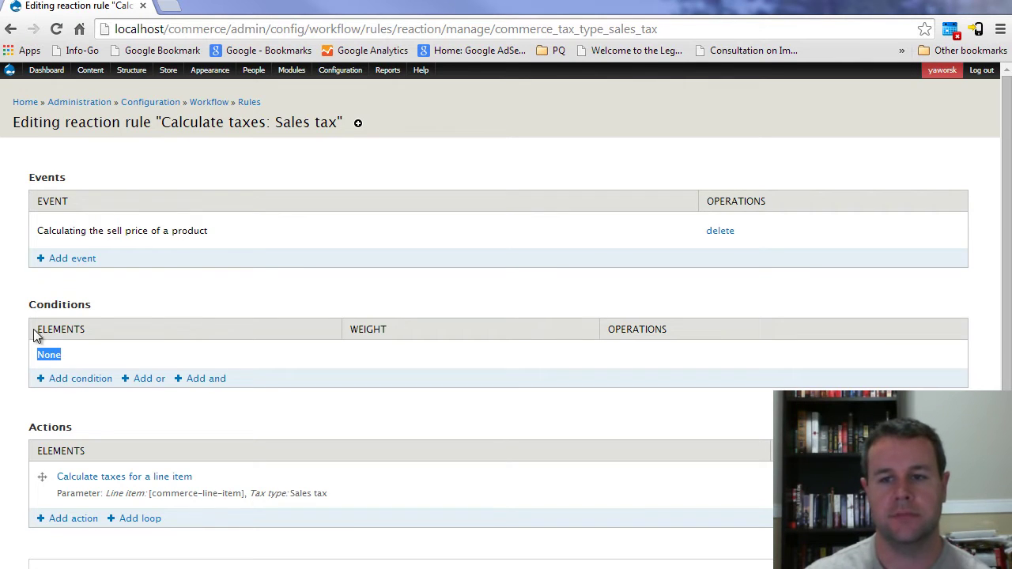
left_click(28, 304)
key("alt+Left")
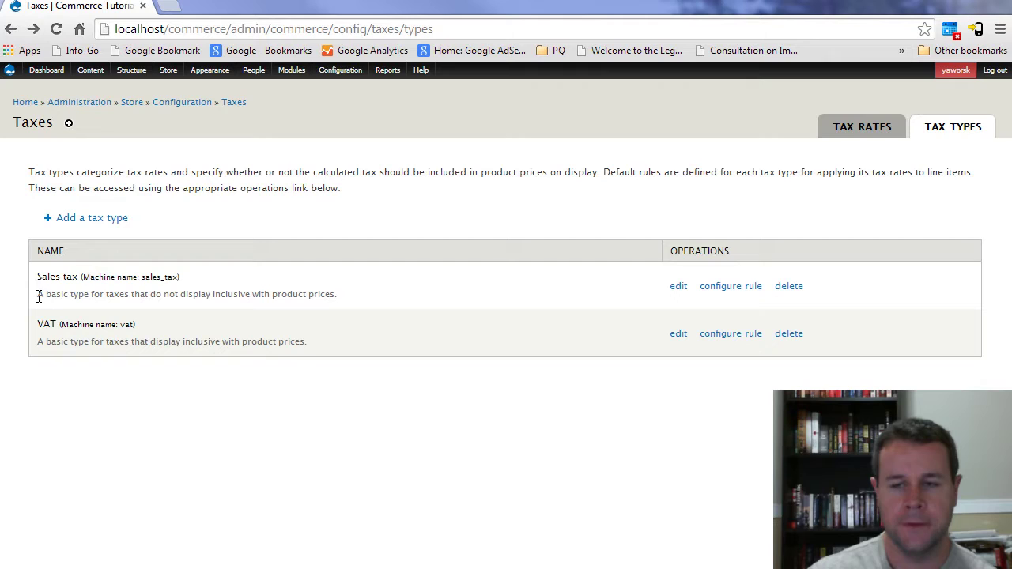
- Start a new tax rate titled "US Sales Tax", leaving the display title blank
left_click(861, 127)
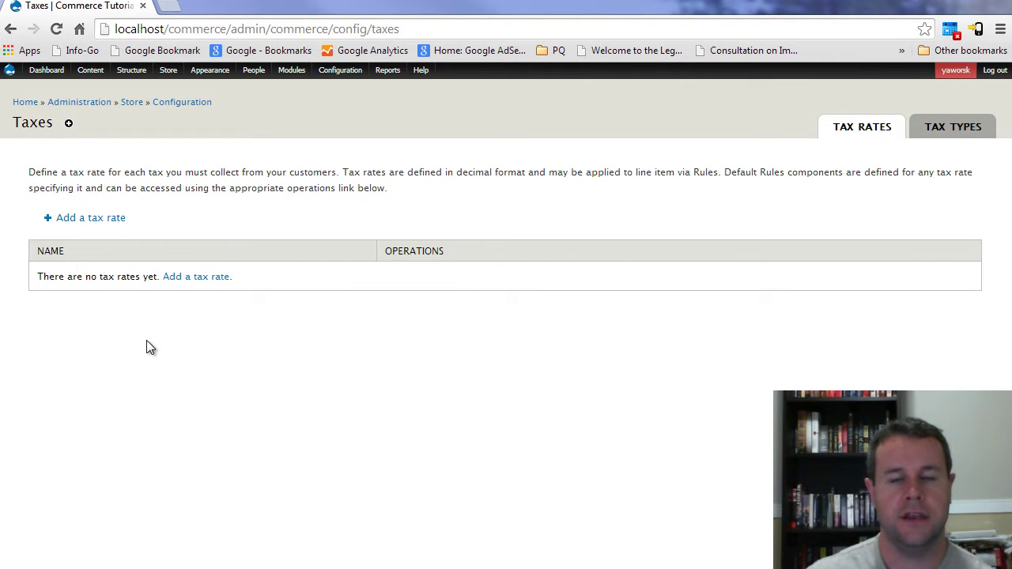
left_click(98, 218)
left_click(73, 187)
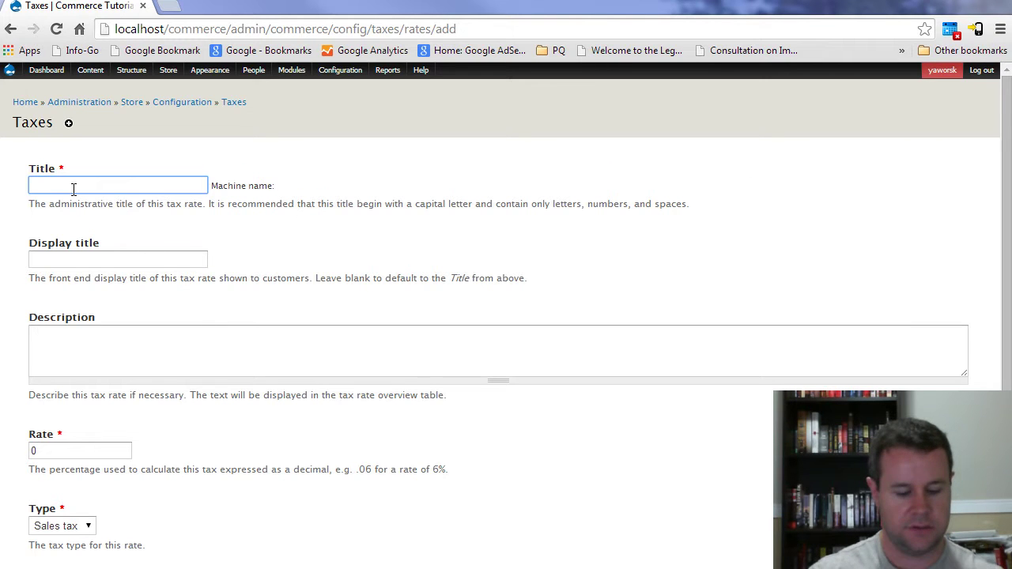
type("US ")
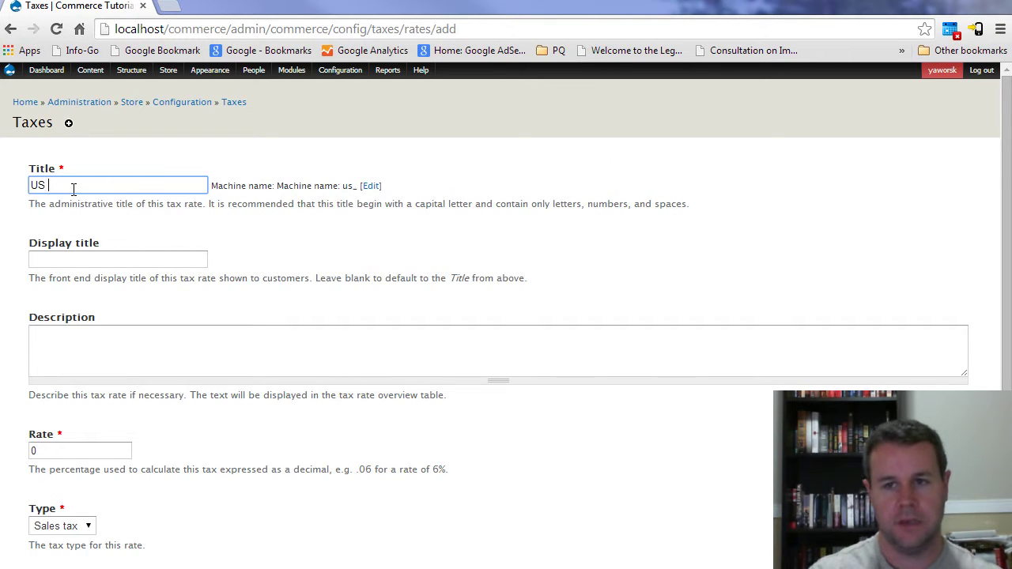
type("S")
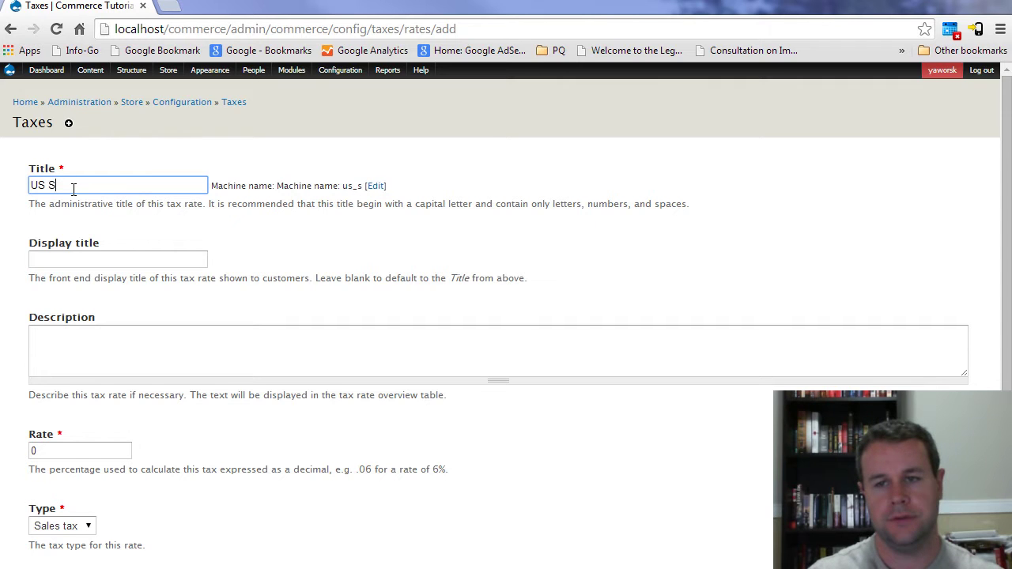
type("ales Tax")
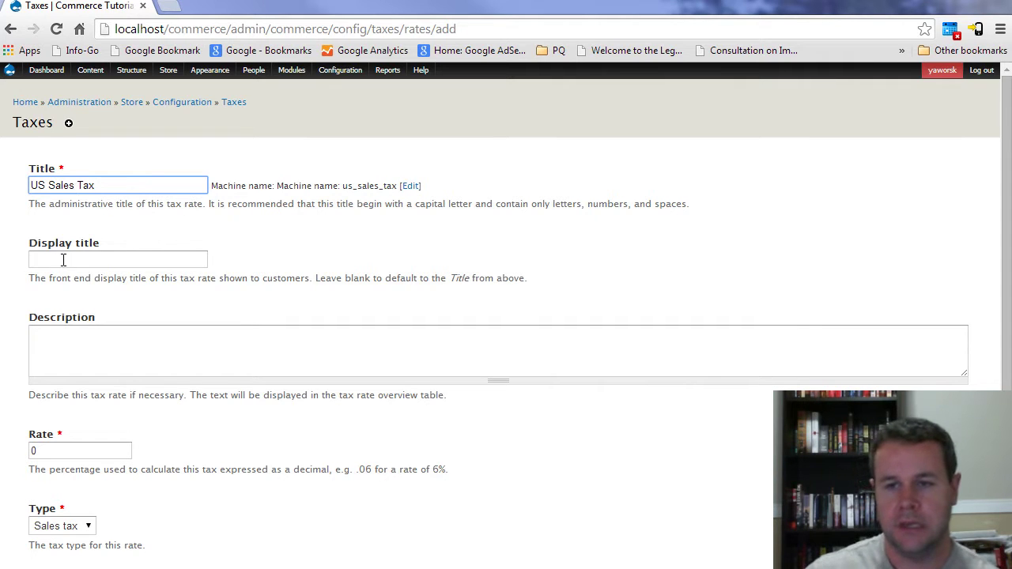
left_click(64, 259)
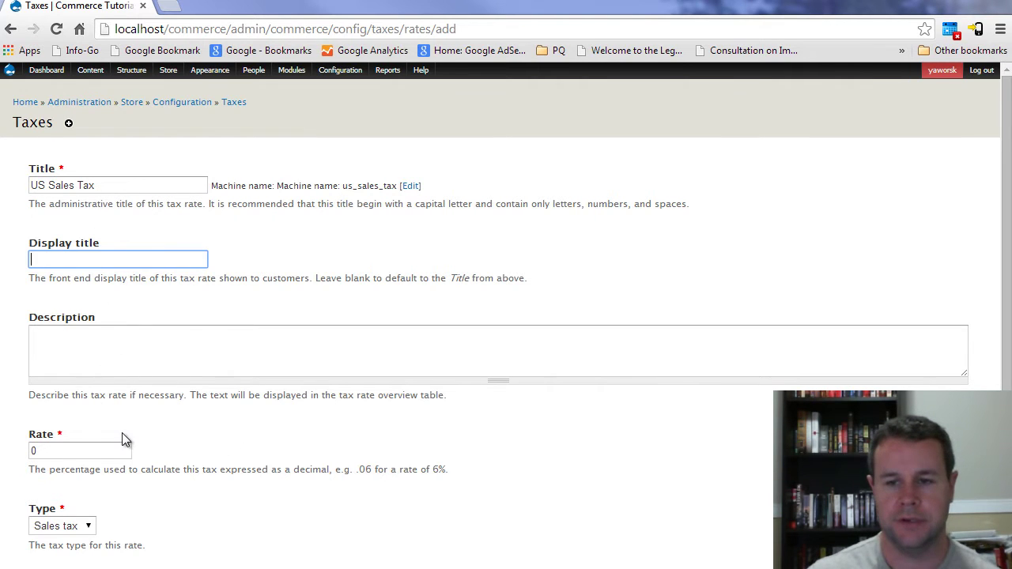
- Set the new tax rate to .1 with the type Sales tax, and save it
scroll(119, 437, "down", 1)
left_click_drag(47, 376, 19, 383)
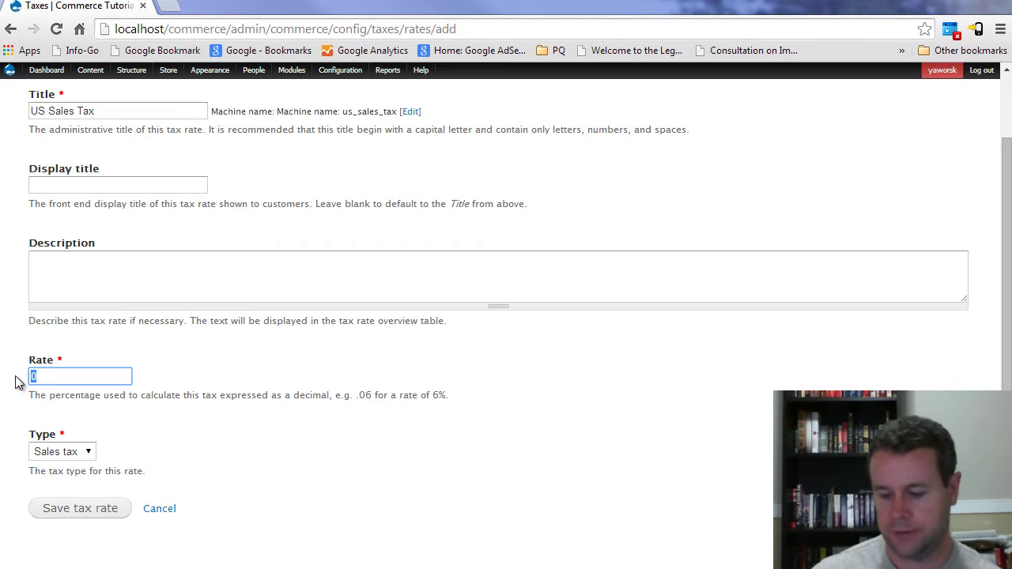
type(".1")
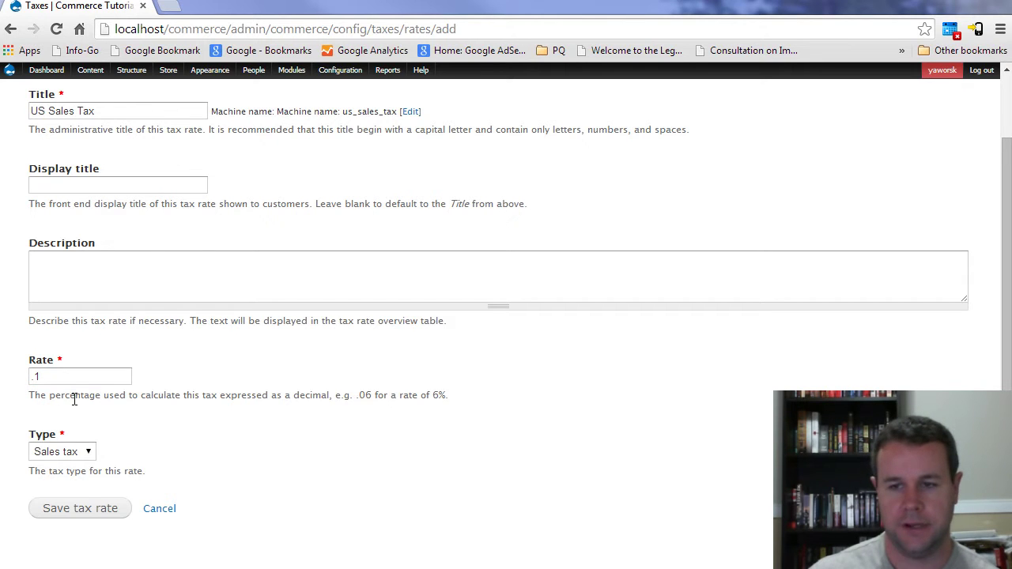
double_click(293, 396)
left_click(73, 453)
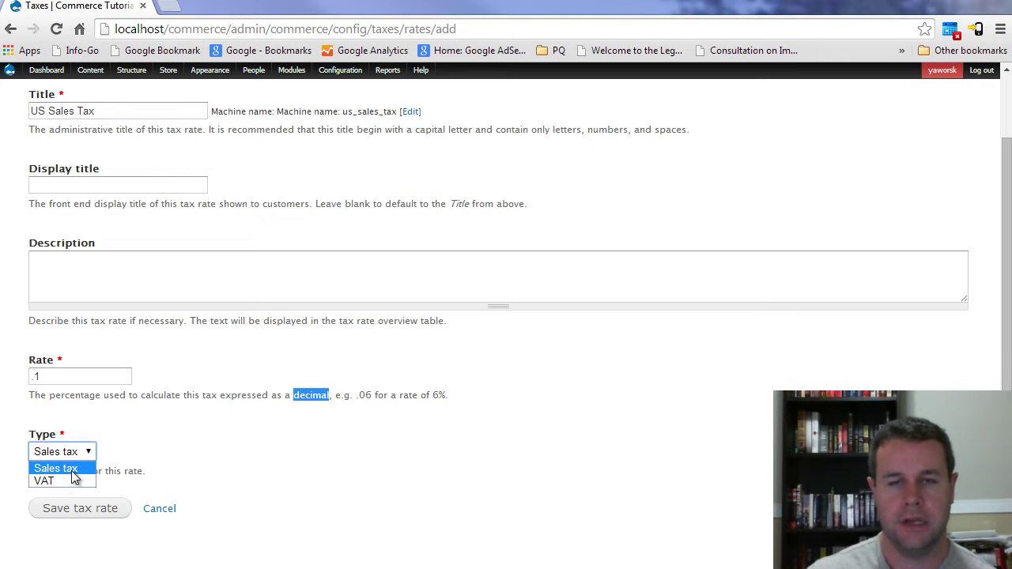
left_click(57, 468)
left_click(129, 488)
left_click(96, 513)
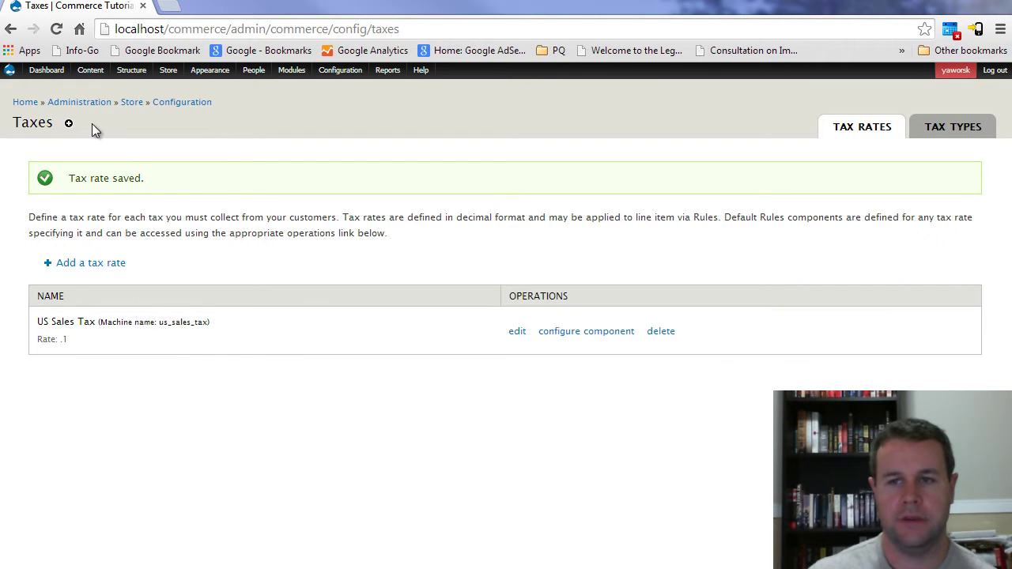
- Open the storefront in a separate tab, add one Susie Picture to the cart and view the shopping cart
middle_click(25, 102)
left_click(229, 6)
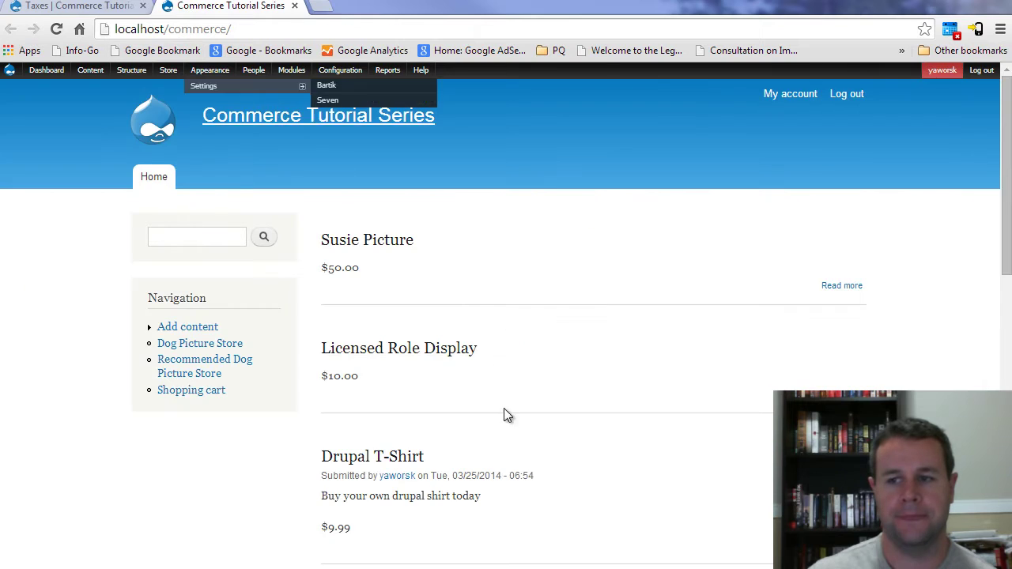
left_click(399, 246)
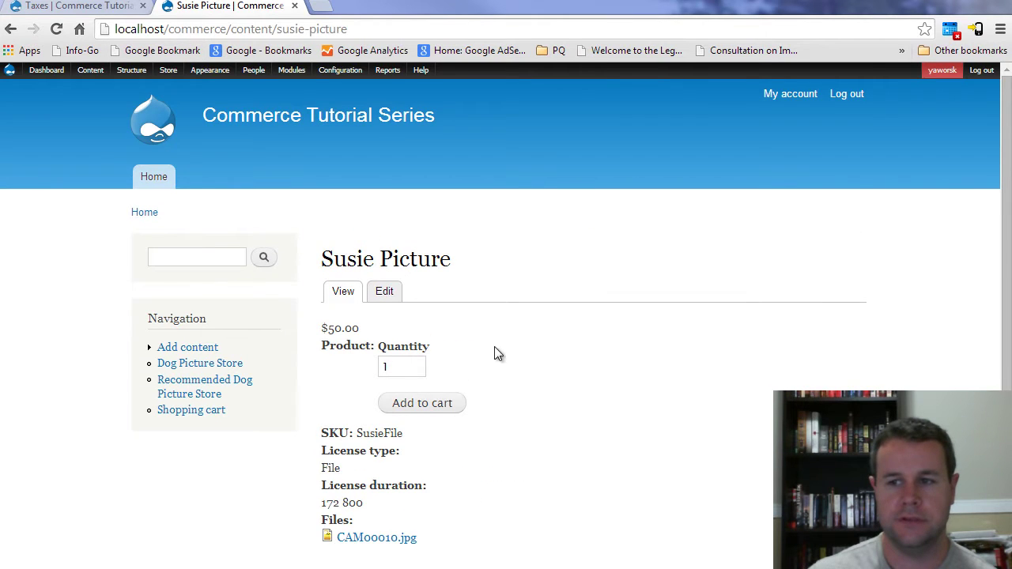
left_click_drag(360, 331, 332, 330)
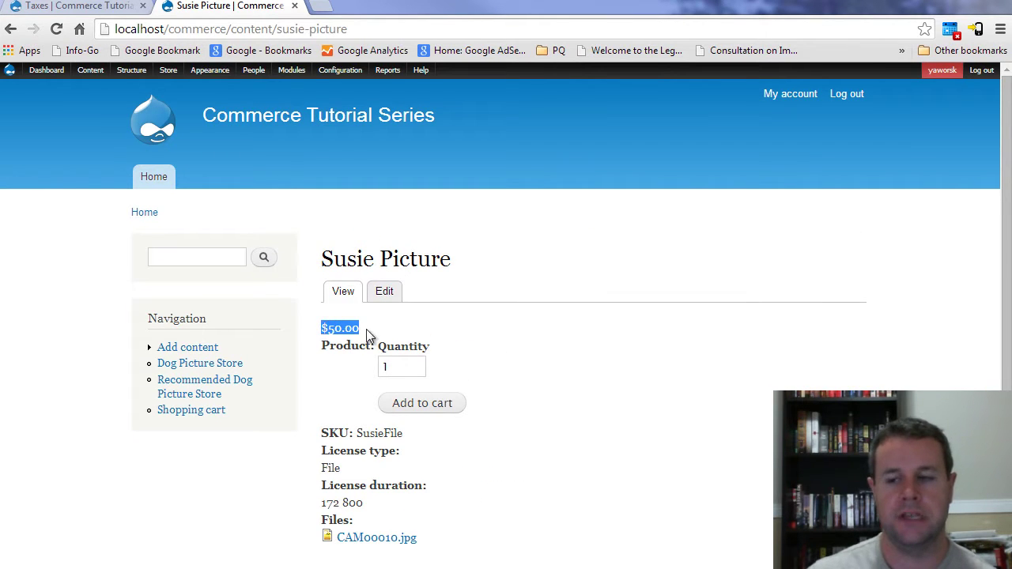
left_click(354, 329)
left_click(429, 404)
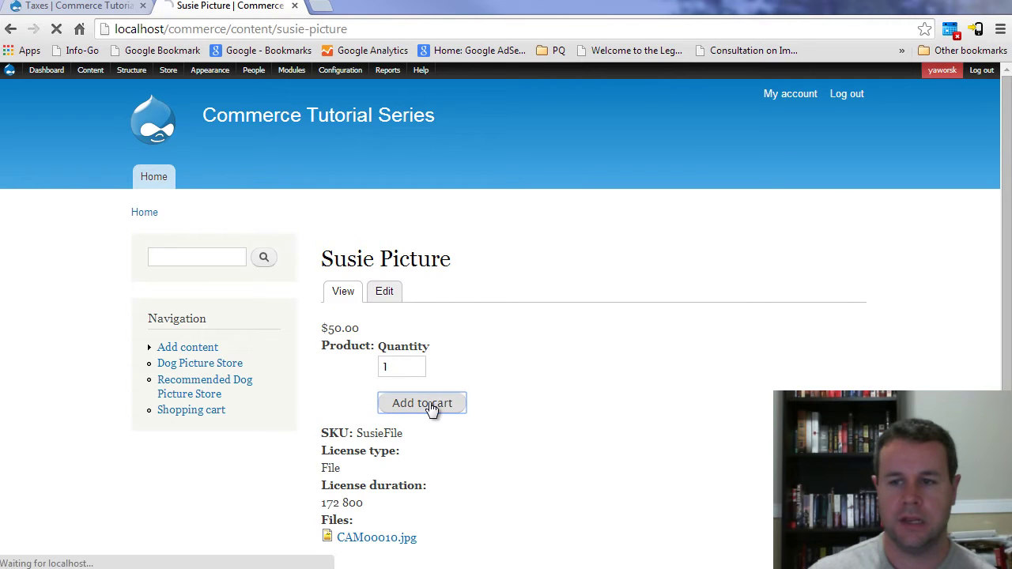
left_click(296, 228)
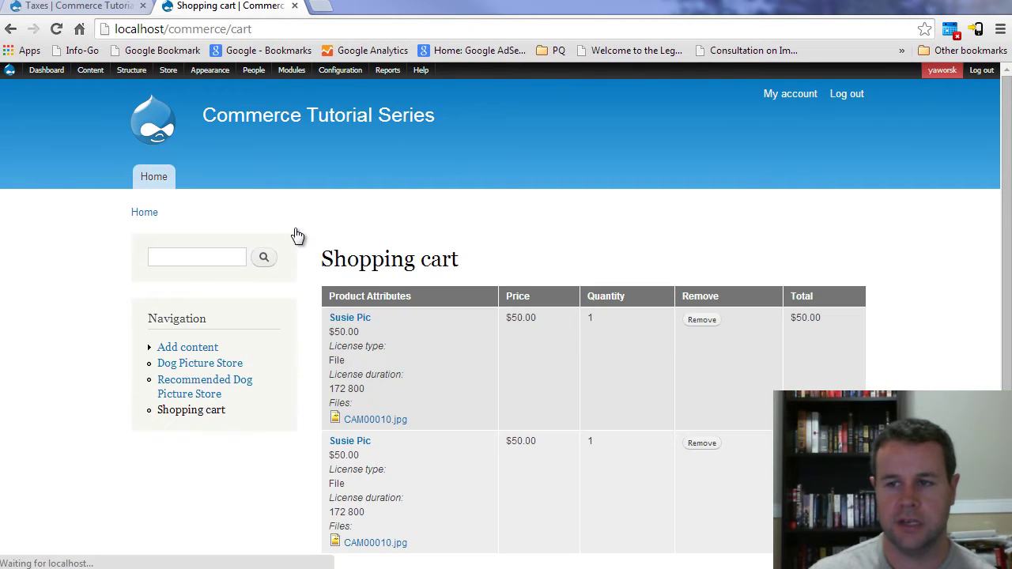
- Remove the first Susie Pic line item from the shopping cart and proceed to checkout
scroll(712, 316, "down", 1)
left_click(701, 241)
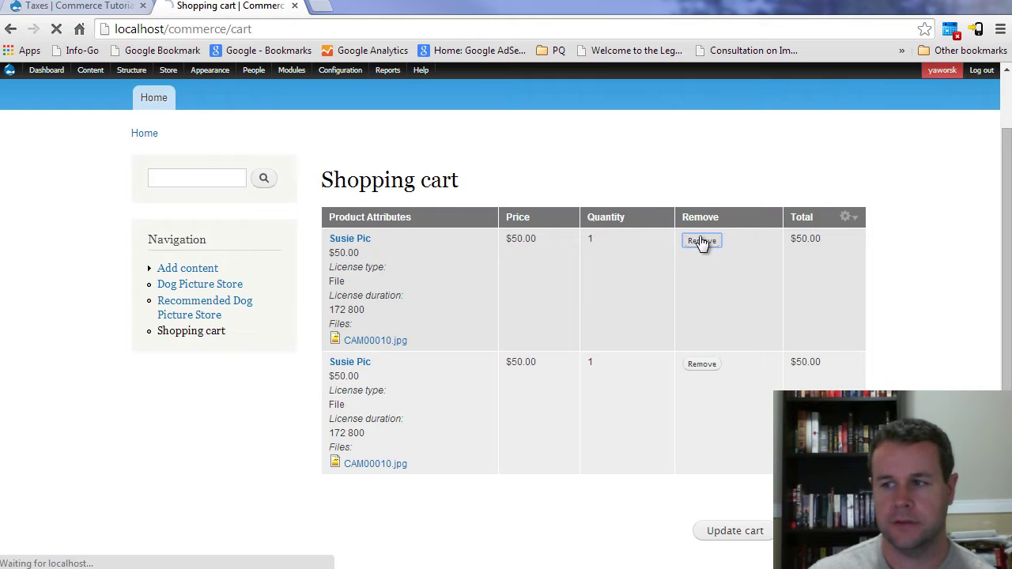
scroll(845, 346, "down", 1)
left_click(818, 474)
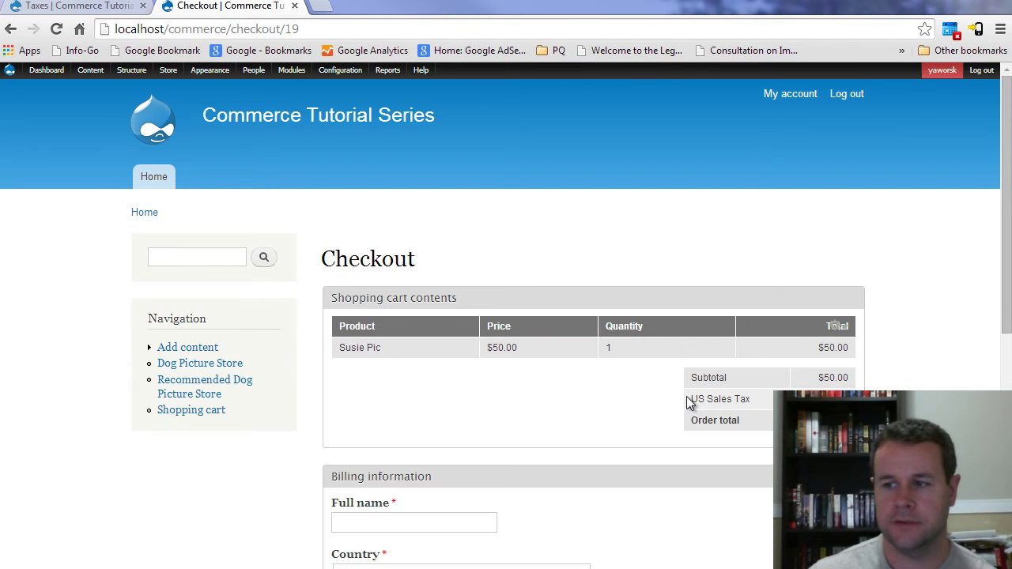
- Check the US Sales Tax line and the subtotal in the checkout's shopping cart contents
left_click_drag(687, 403, 772, 399)
left_click(771, 399)
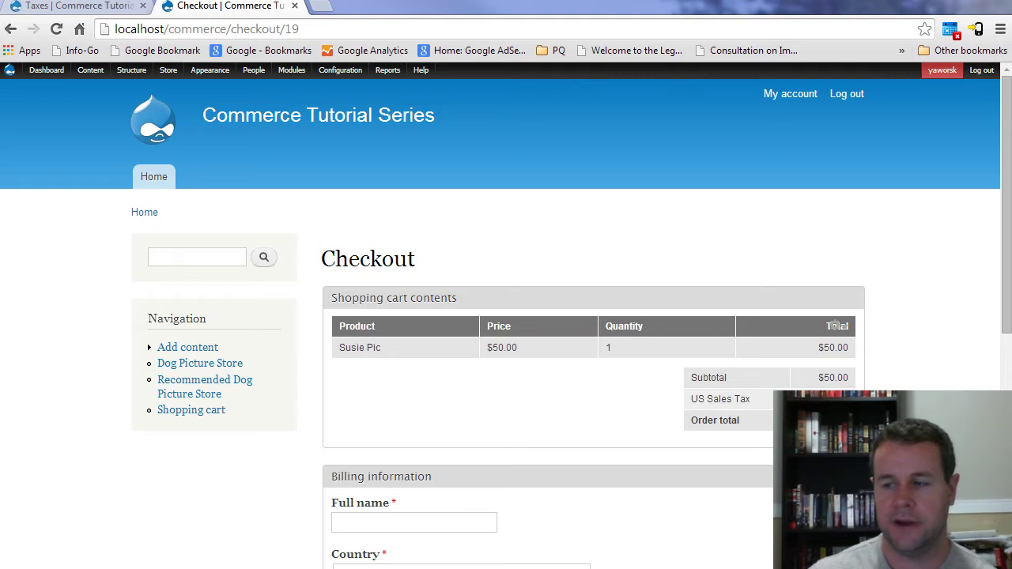
left_click_drag(851, 377, 818, 384)
left_click(832, 374)
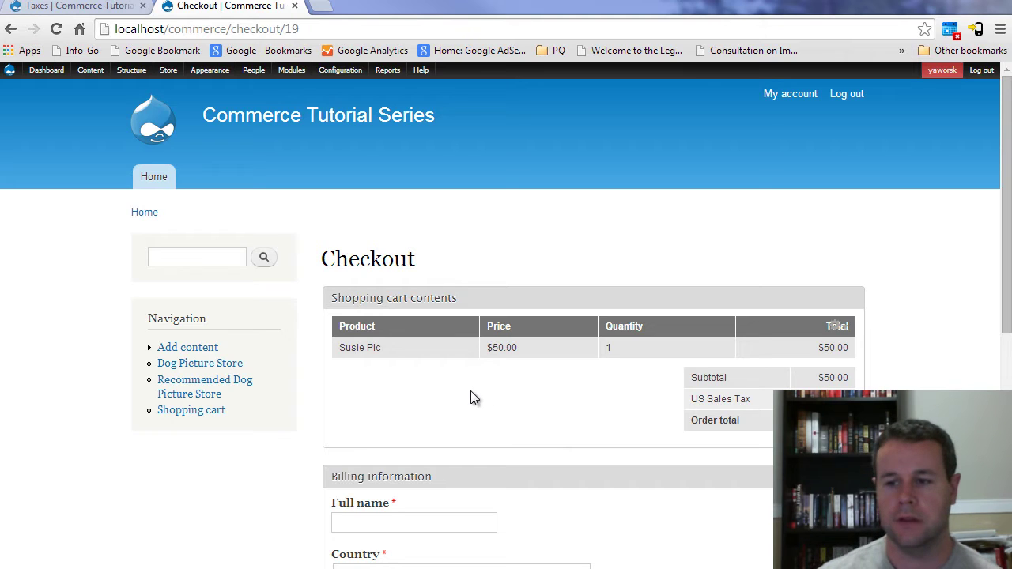
- Fill in the billing information's full name, street address and city, keeping Canada as the country and the second address line blank
scroll(476, 389, "down", 3)
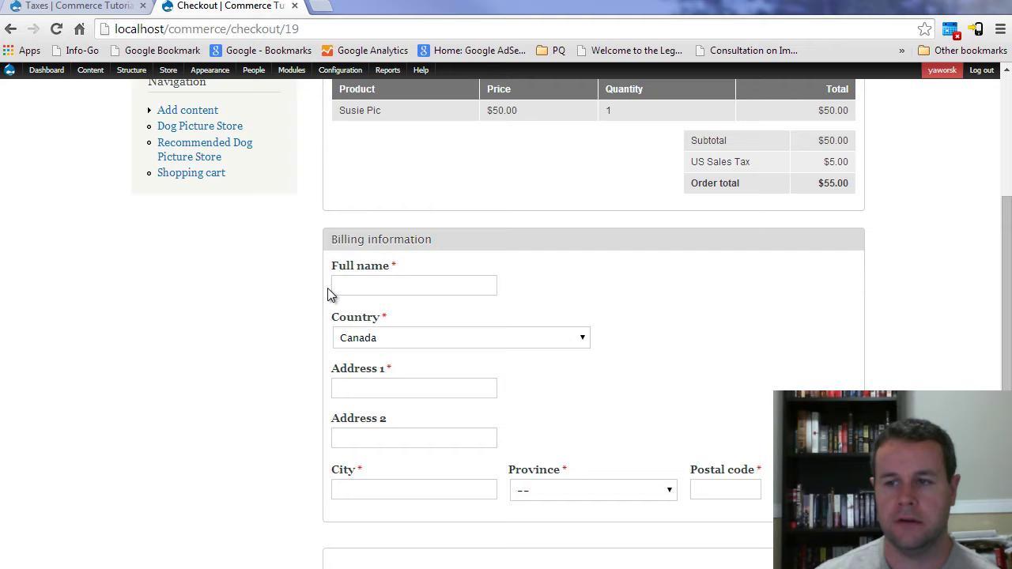
left_click(365, 291)
type("Peter")
key("Tab")
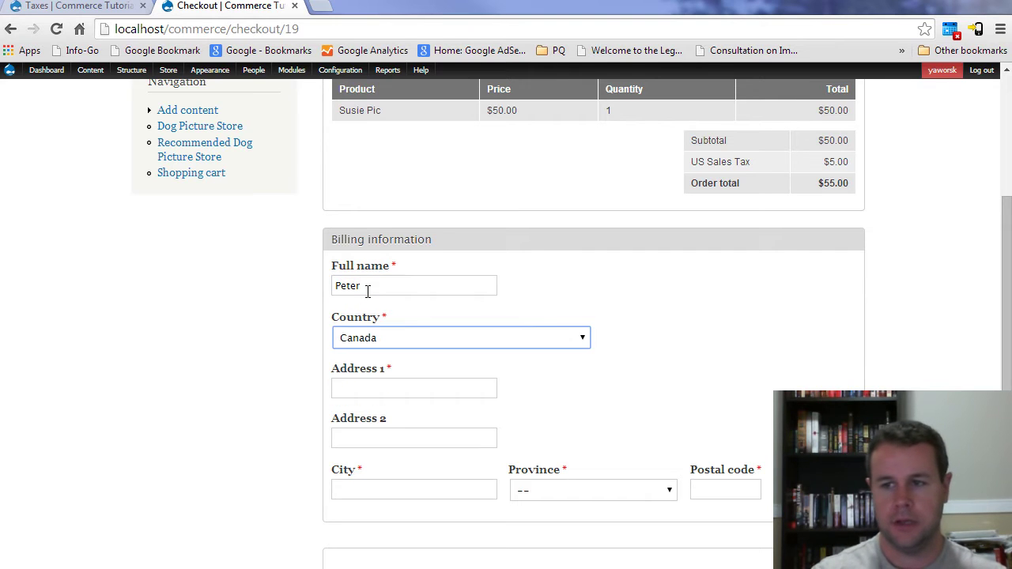
key("Tab")
type("1 ")
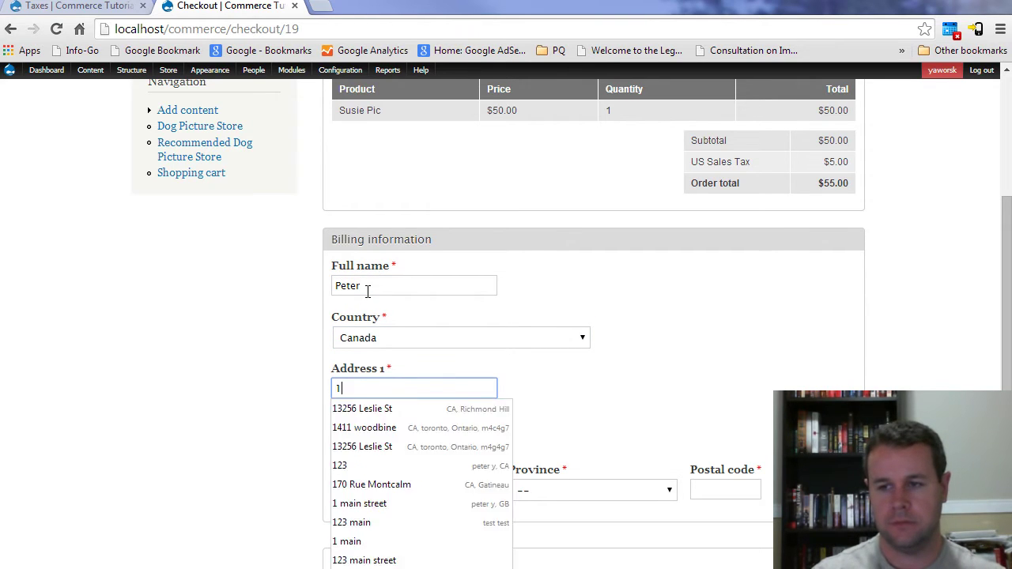
type("main street")
key("Tab")
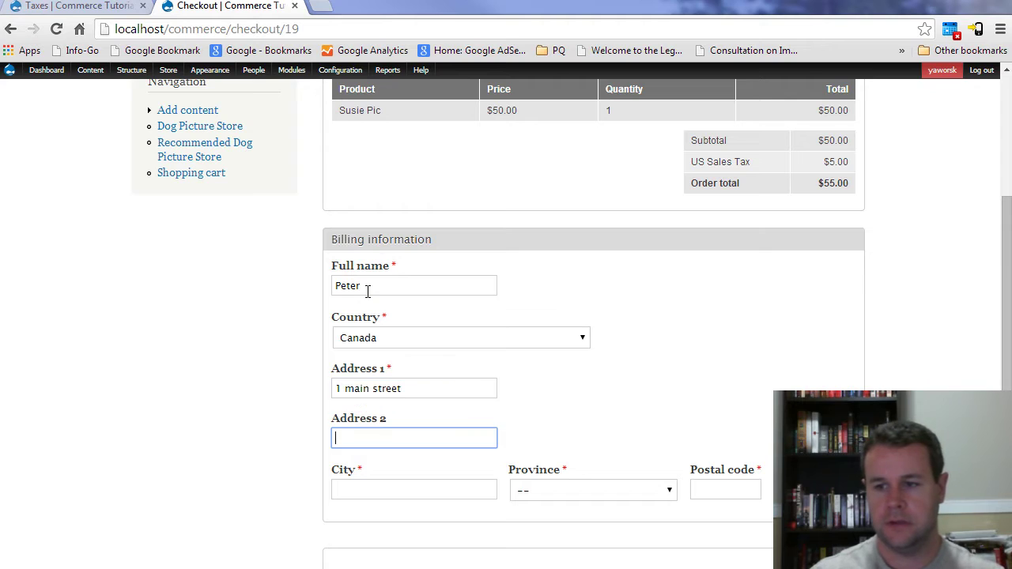
key("Tab")
type("toronto")
key("Tab")
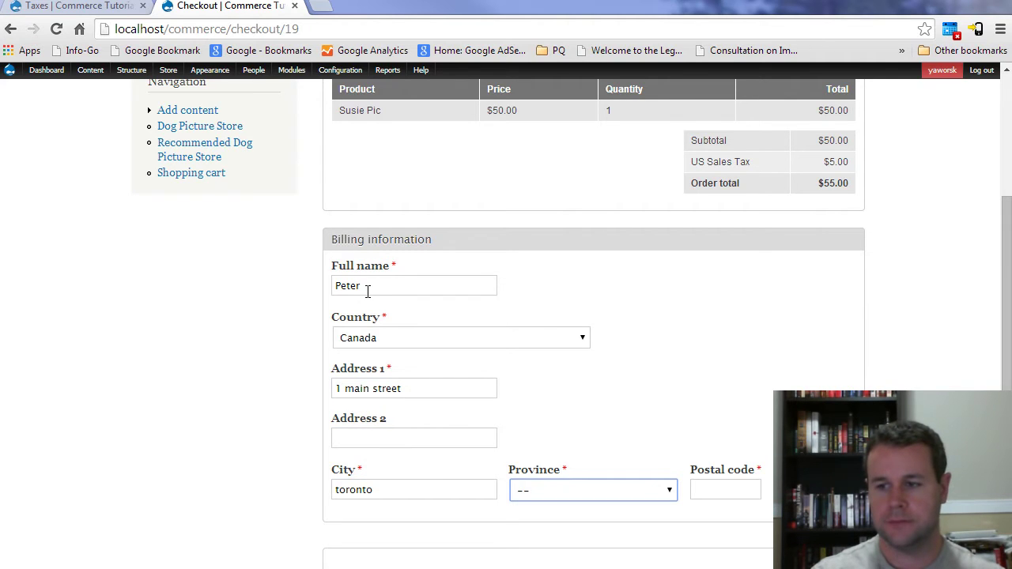
- Choose Nunavut as the billing province, enter the postal code and continue to the order review
key("Down")
key("Down")
key("Down")
key("Down")
key("Down")
key("Down")
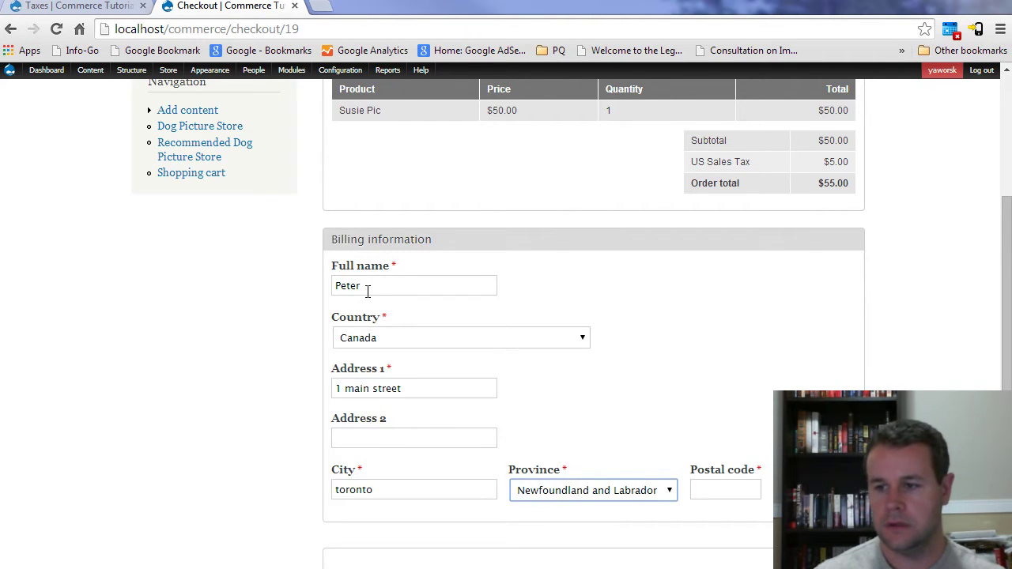
key("Down")
key("Tab")
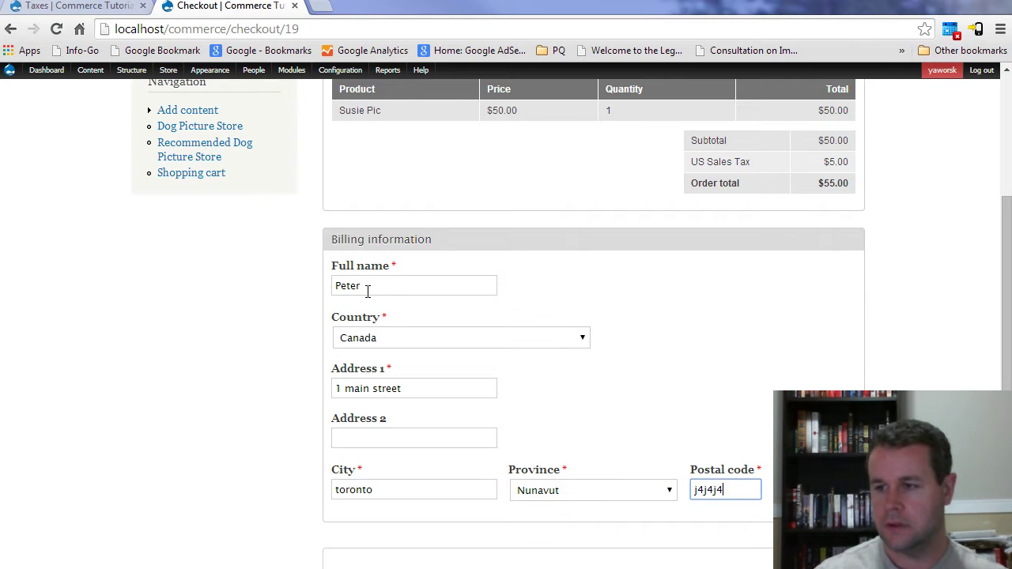
type("j4j4j4")
left_click(414, 438)
scroll(413, 438, "down", 2)
left_click(370, 426)
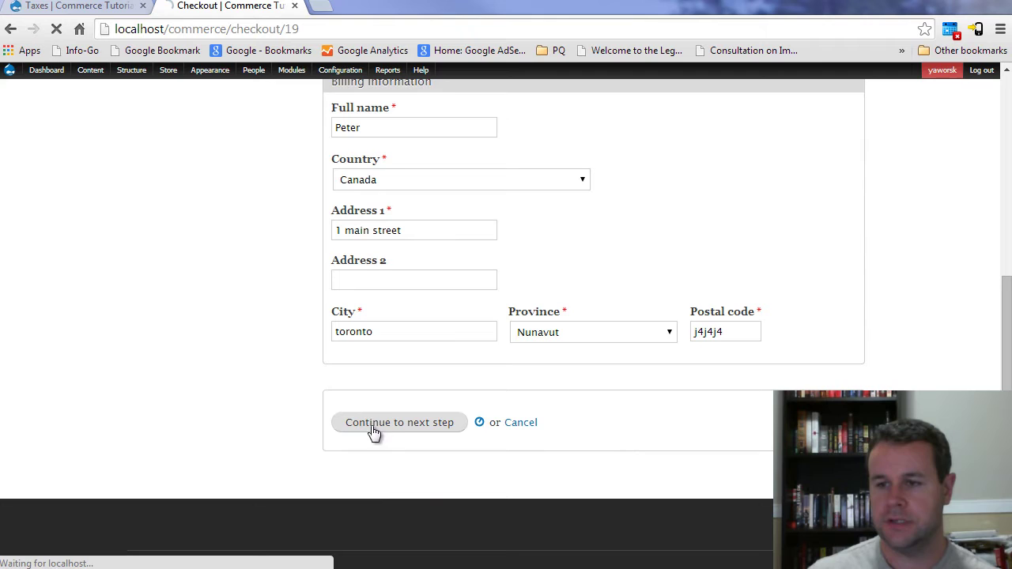
- Review the order's US Sales Tax line, the country in the billing information and the payment section
scroll(649, 395, "down", 2)
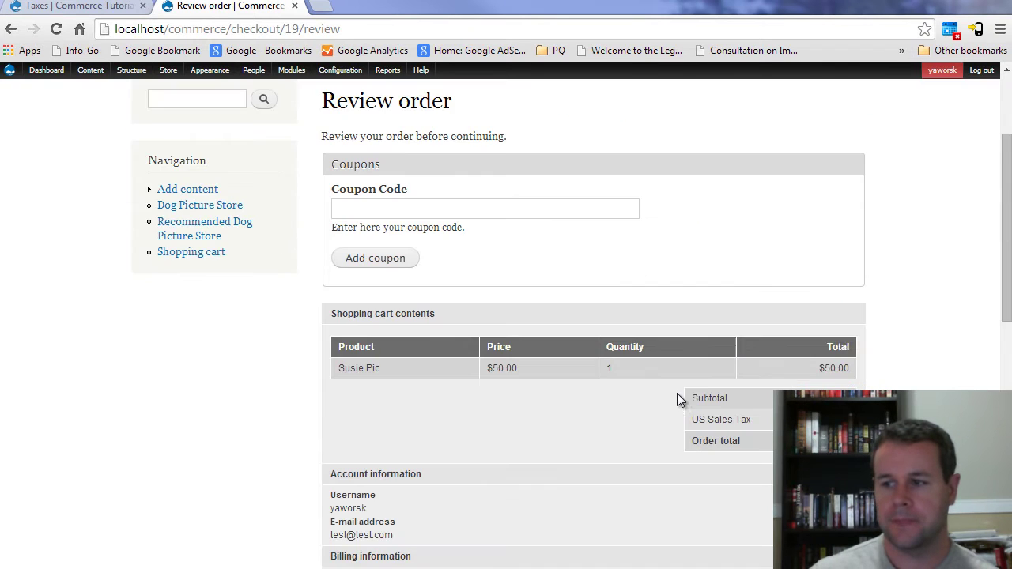
left_click_drag(693, 423, 754, 423)
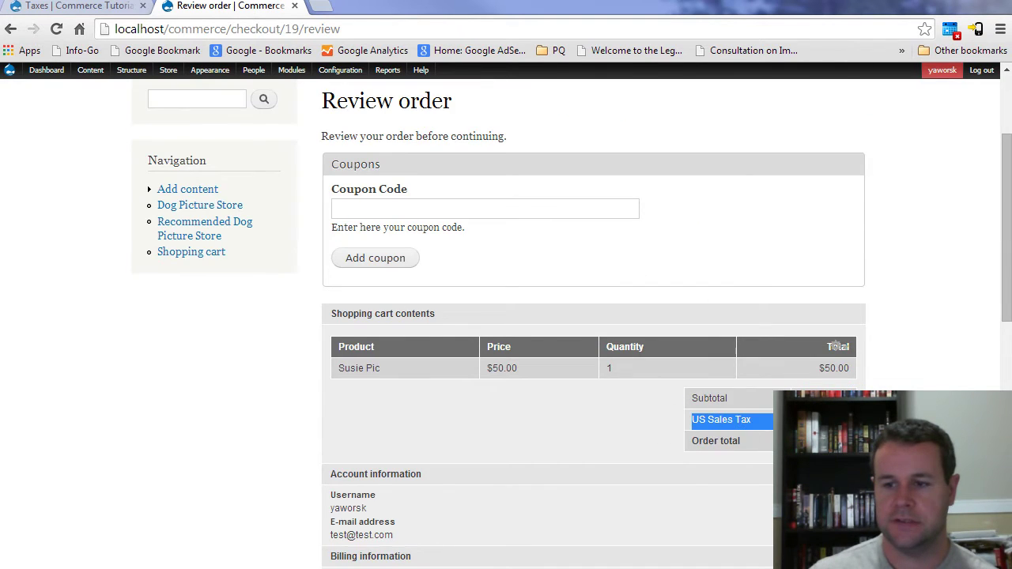
left_click(837, 346)
scroll(544, 498, "down", 3)
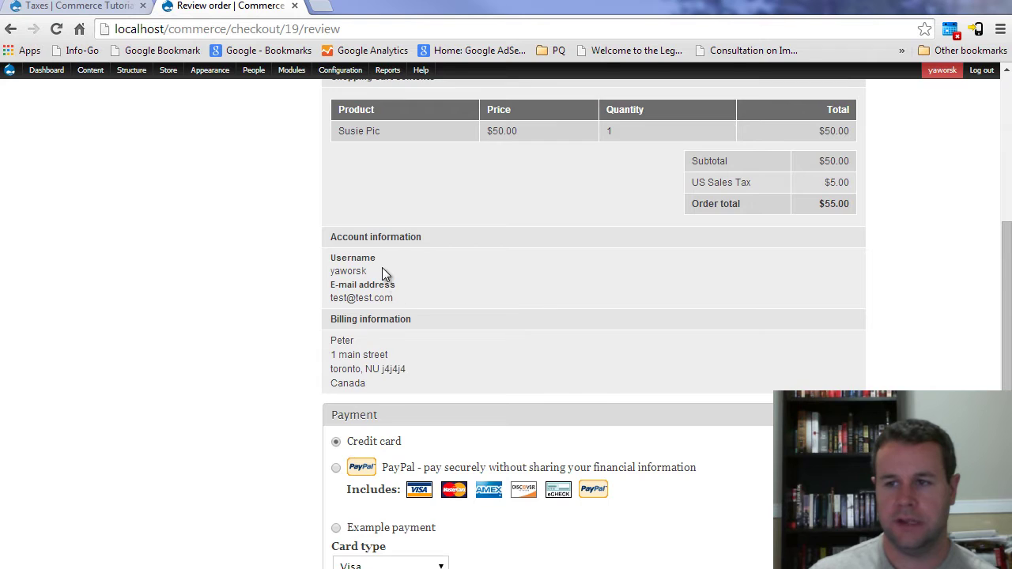
scroll(379, 269, "down", 3)
scroll(339, 260, "up", 1)
double_click(334, 229)
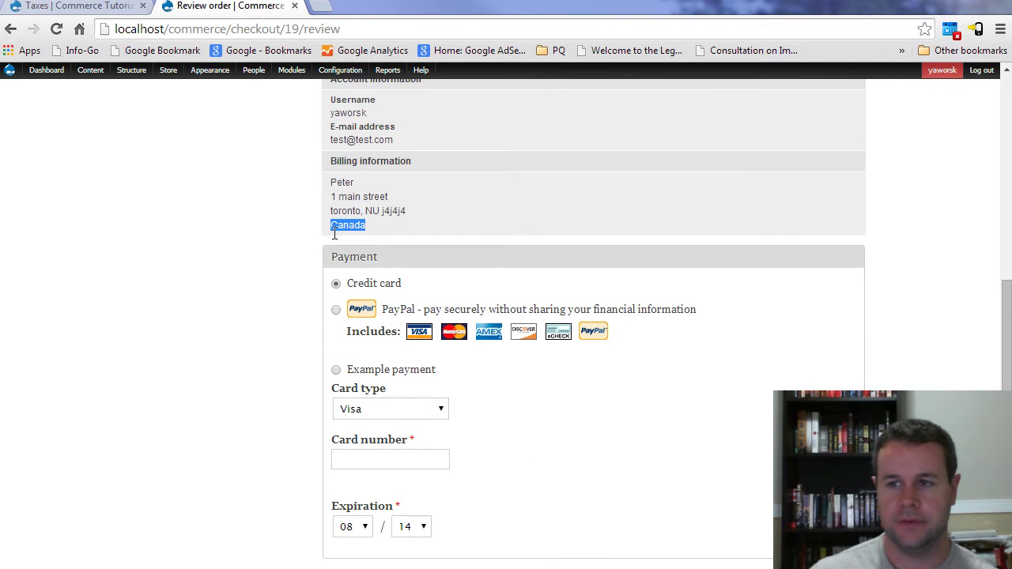
scroll(292, 356, "up", 3)
scroll(292, 356, "down", 5)
scroll(294, 358, "up", 9)
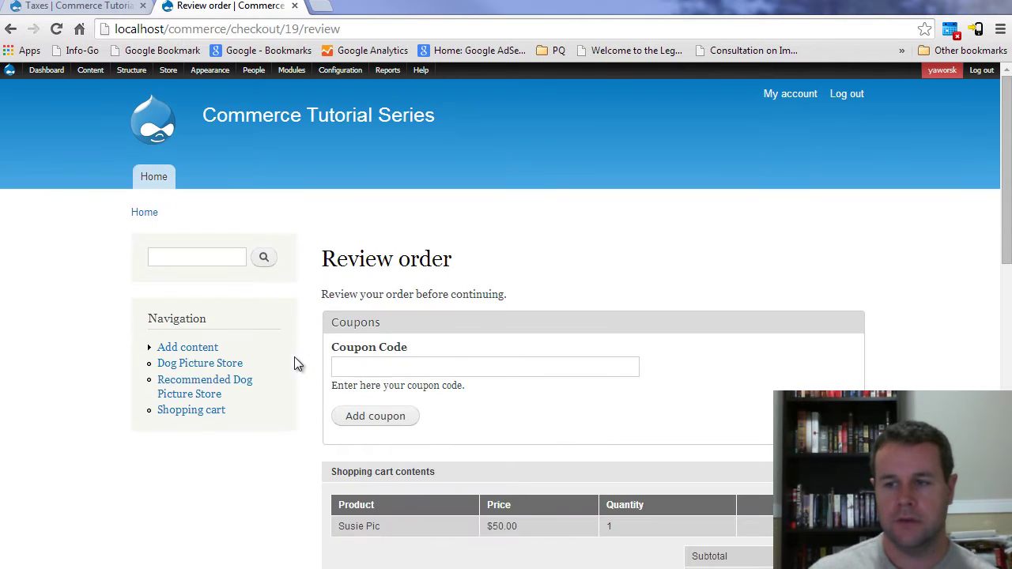
- Go to the store's tax types and open the rule configuration of the Sales tax type
mouse_move(170, 72)
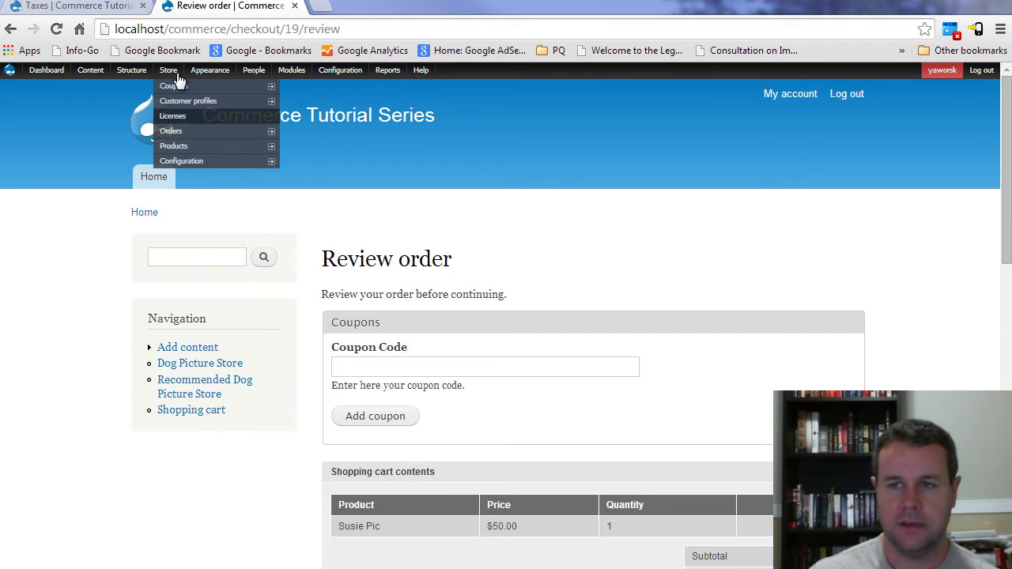
mouse_move(204, 164)
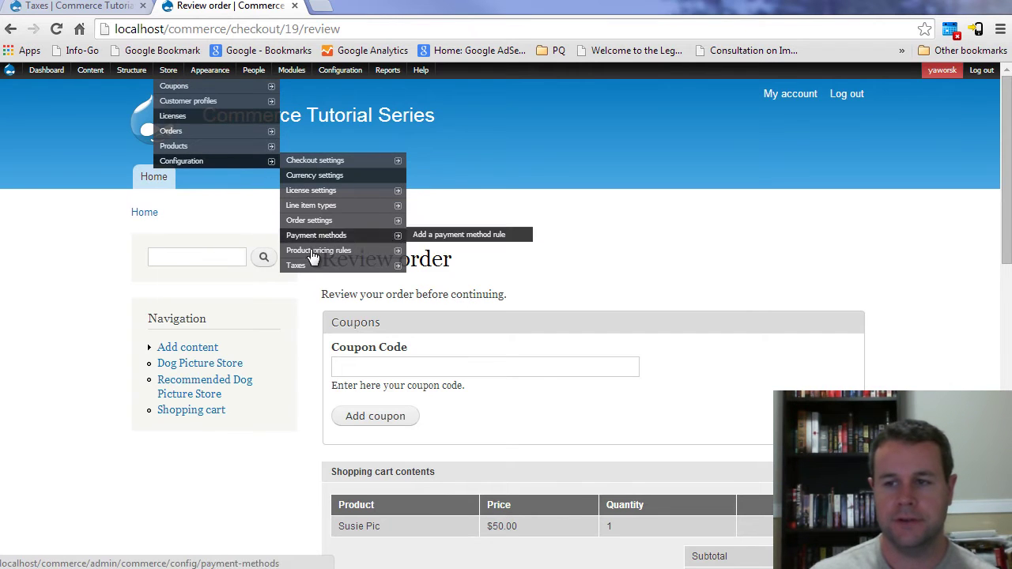
mouse_move(308, 265)
mouse_move(443, 269)
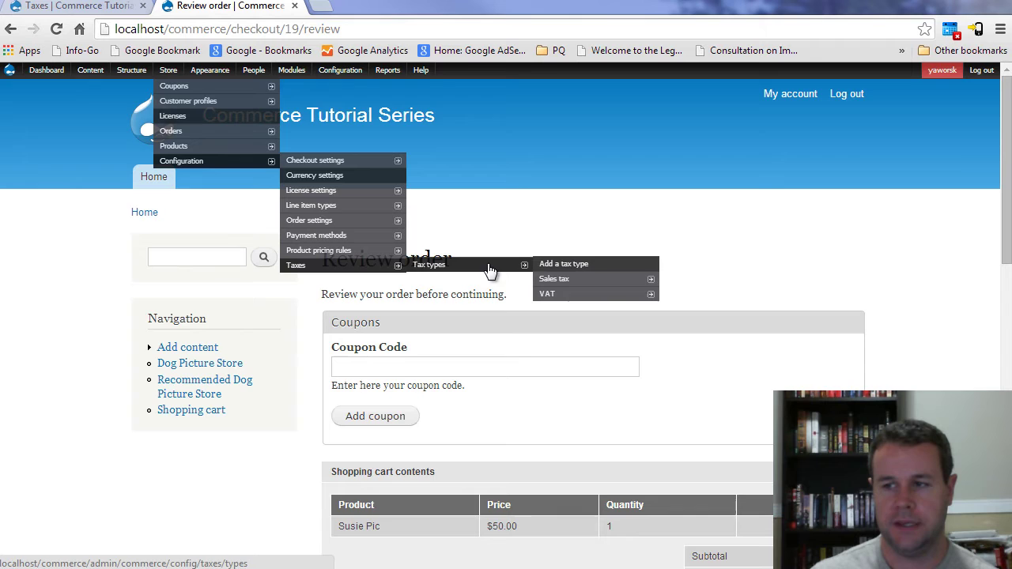
left_click(520, 267)
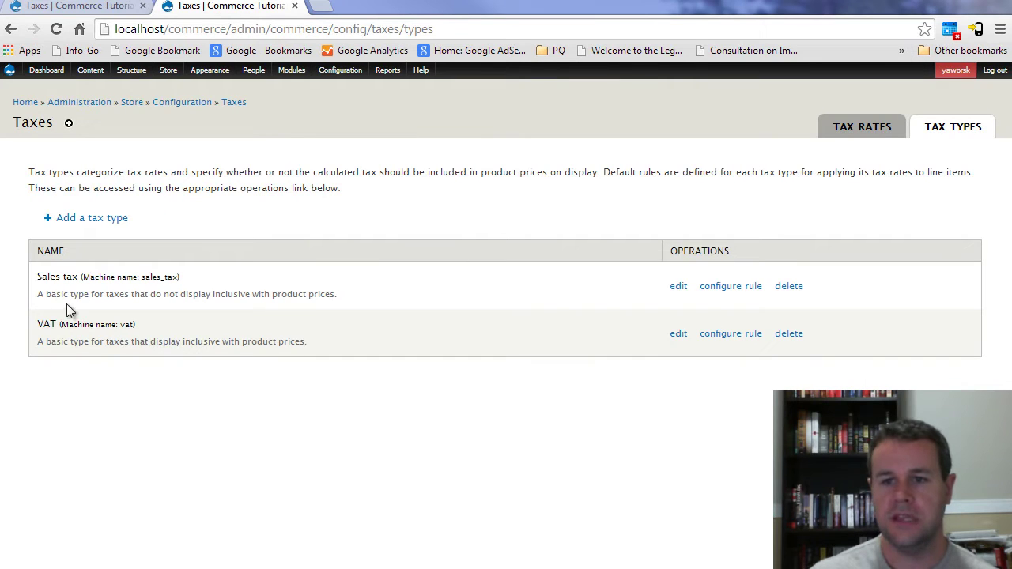
left_click(751, 287)
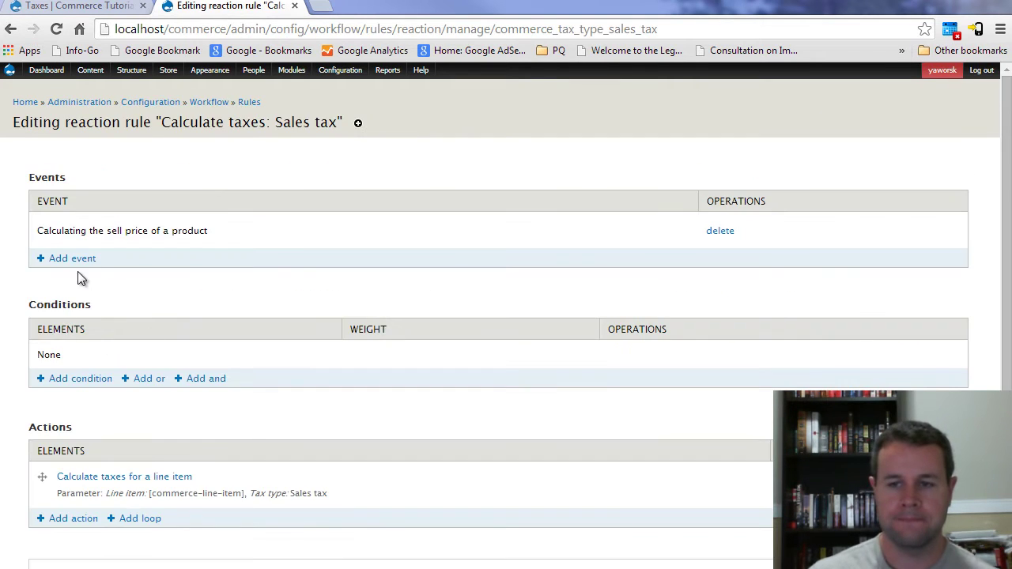
- Start a new condition of the type Order address component comparison in the Sales tax reaction rule
left_click(70, 379)
left_click(140, 200)
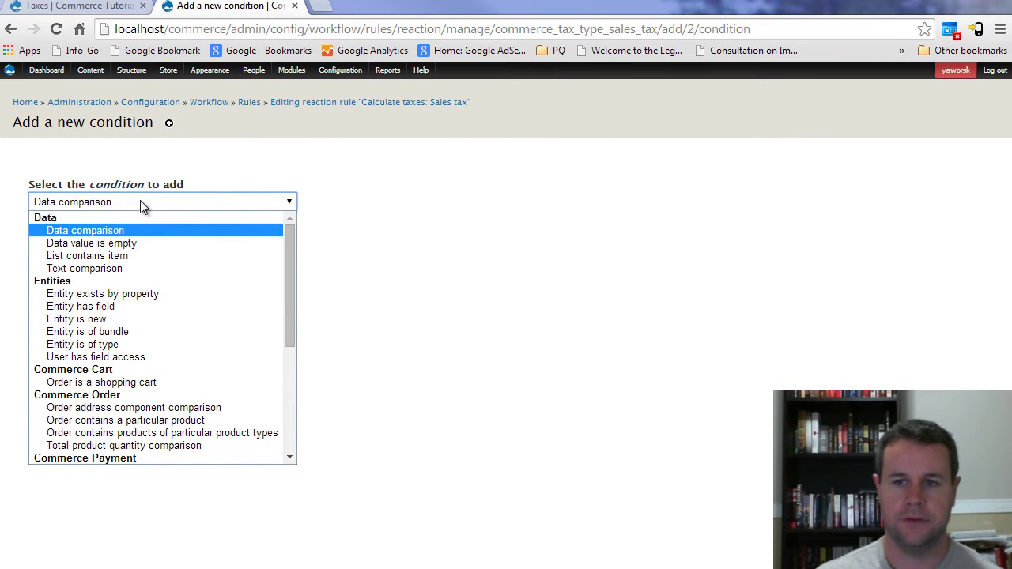
scroll(170, 332, "down", 2)
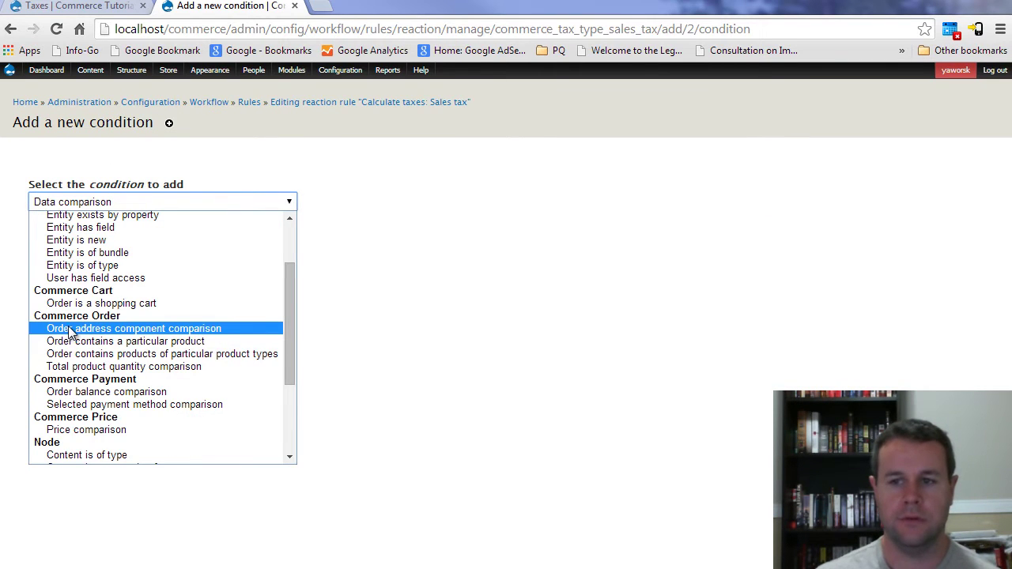
left_click(195, 325)
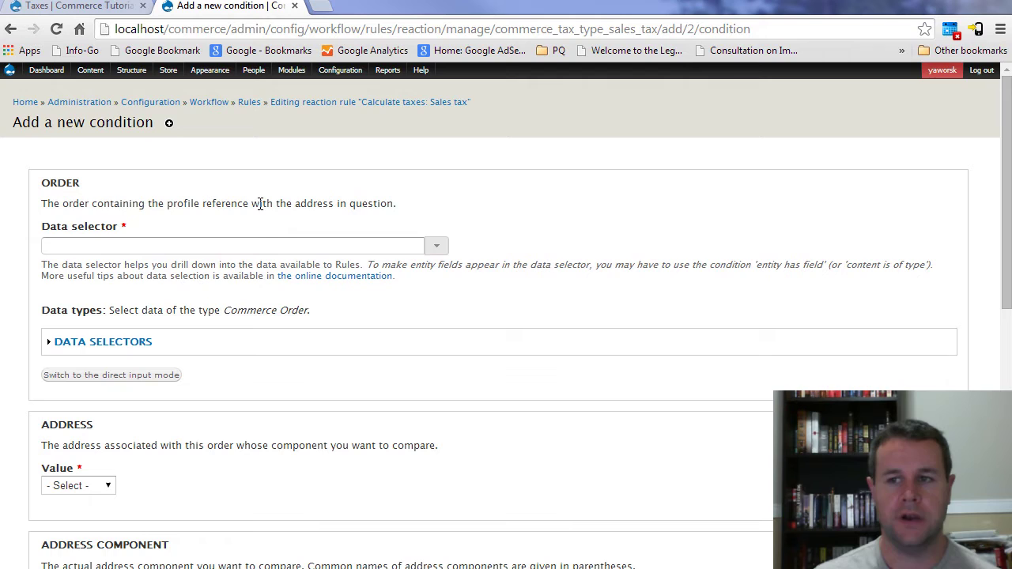
- Set the condition's order data selector to commerce-line-item:order
left_click(438, 246)
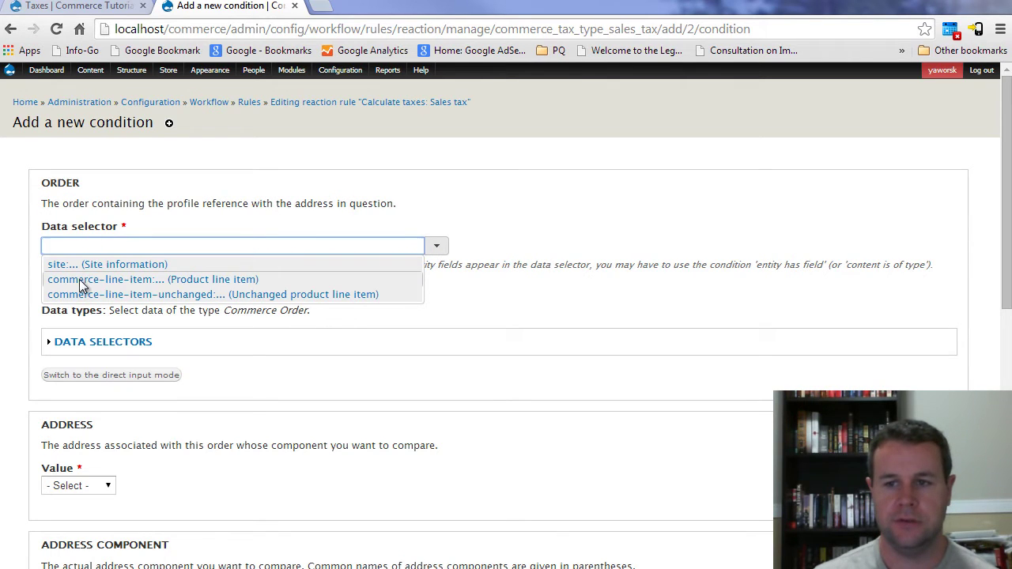
left_click(199, 283)
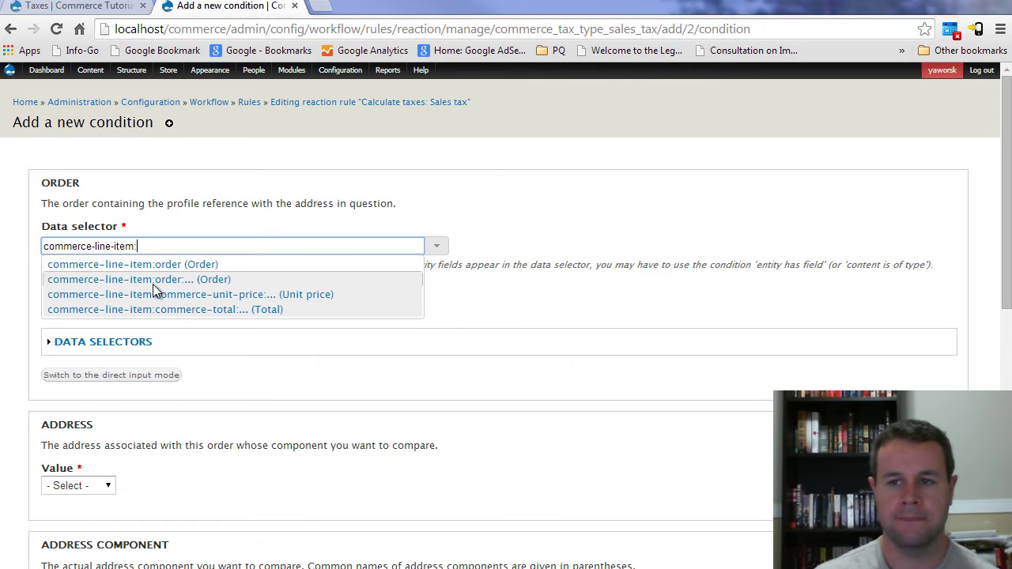
left_click(191, 265)
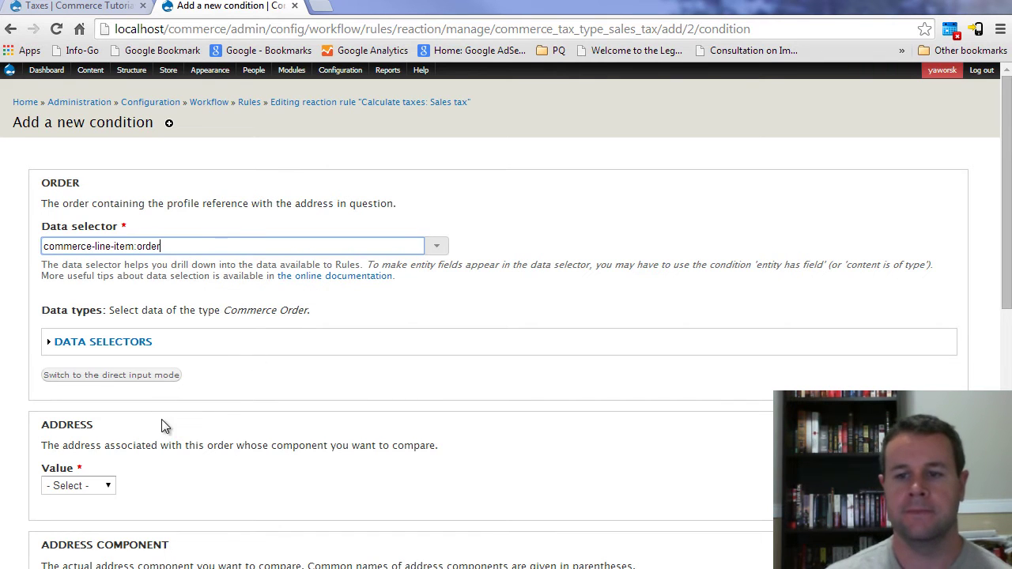
- Set the condition's address to the billing information's Address and its address component to Country
scroll(167, 409, "down", 3)
left_click(106, 249)
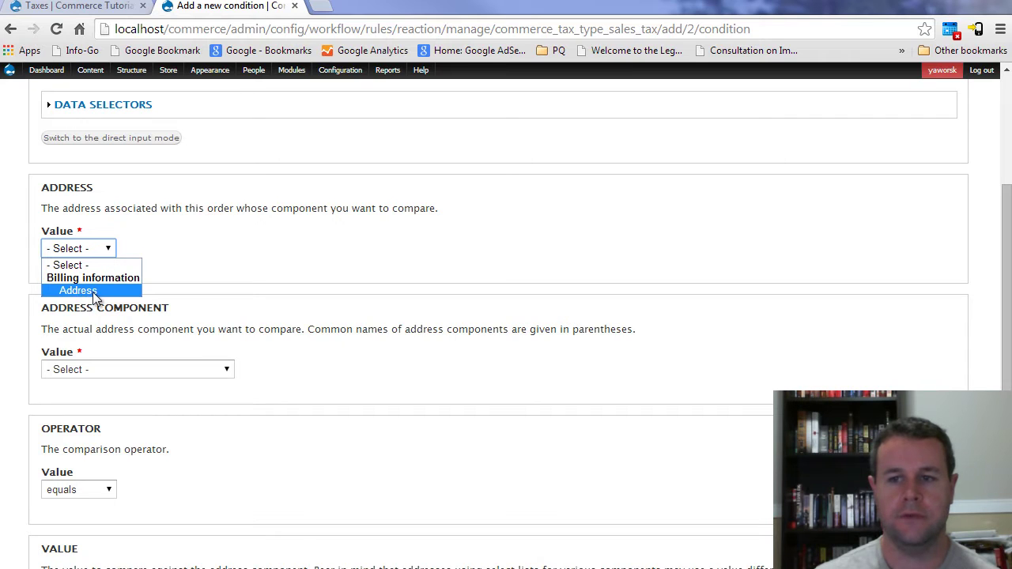
left_click(92, 292)
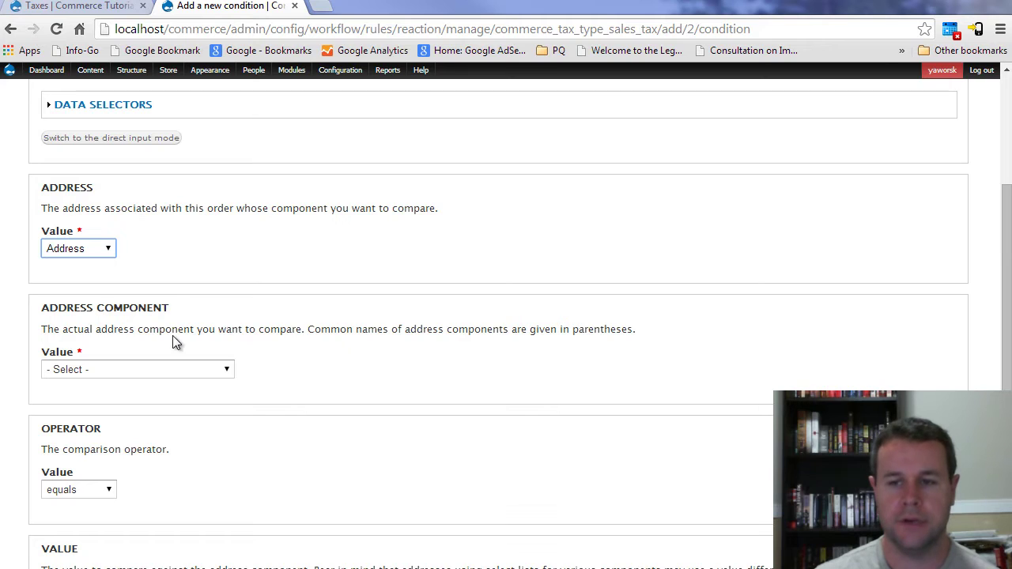
left_click_drag(47, 312, 181, 314)
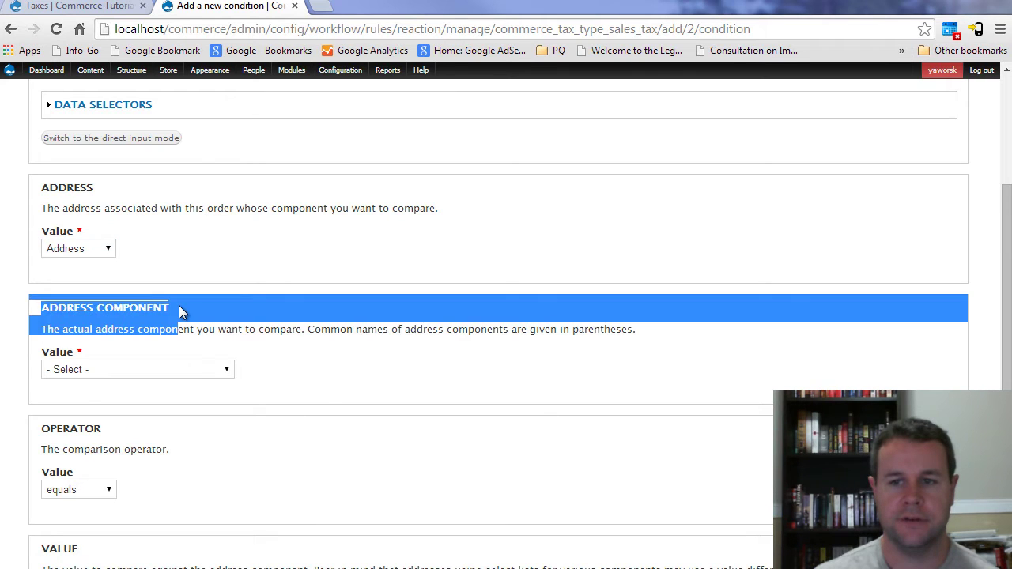
left_click(181, 314)
left_click(198, 366)
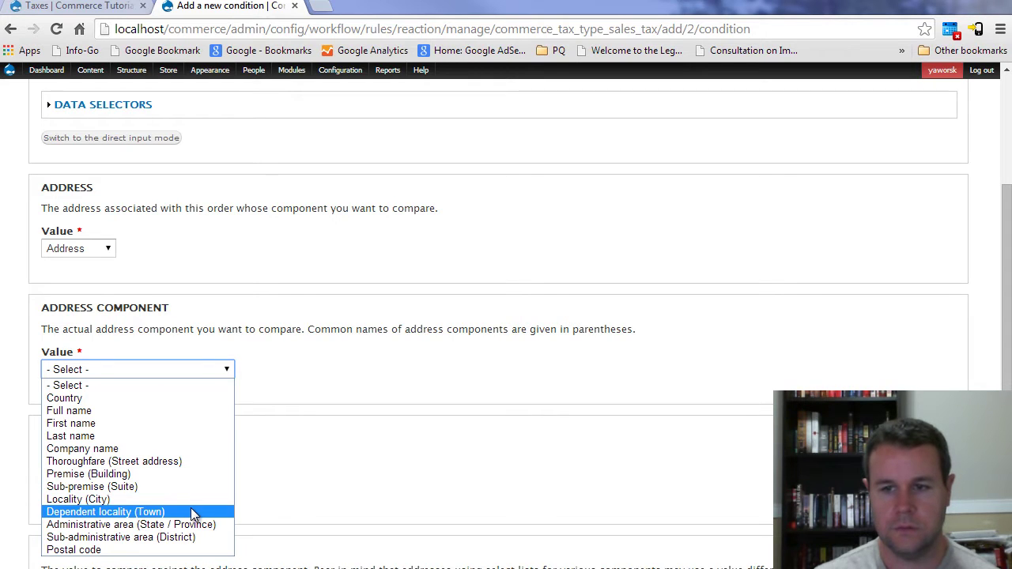
left_click(72, 399)
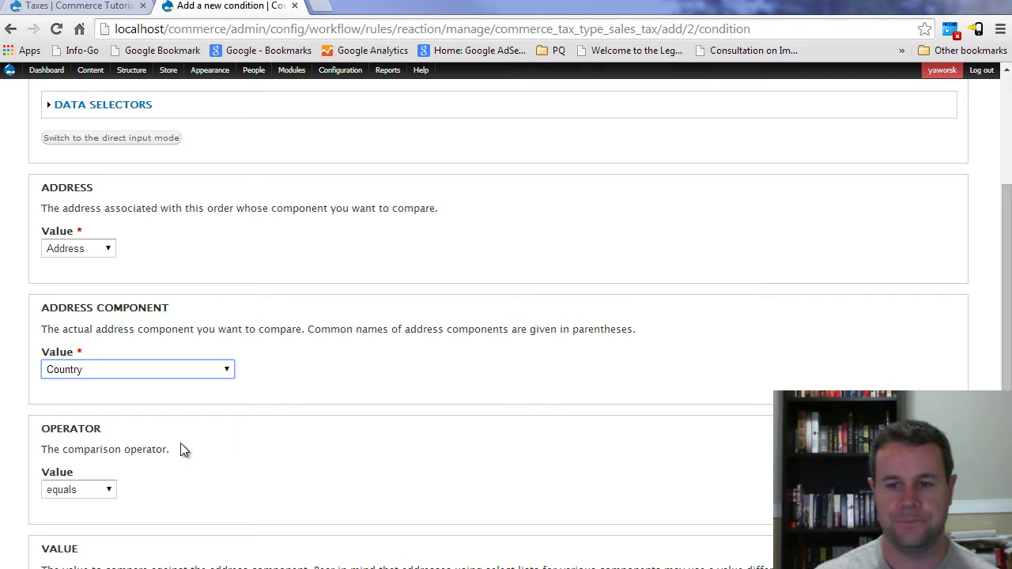
- Set the condition's comparison value to US, look through the replacement patterns and save the condition
left_click(151, 450)
scroll(108, 441, "down", 1)
scroll(142, 435, "down", 2)
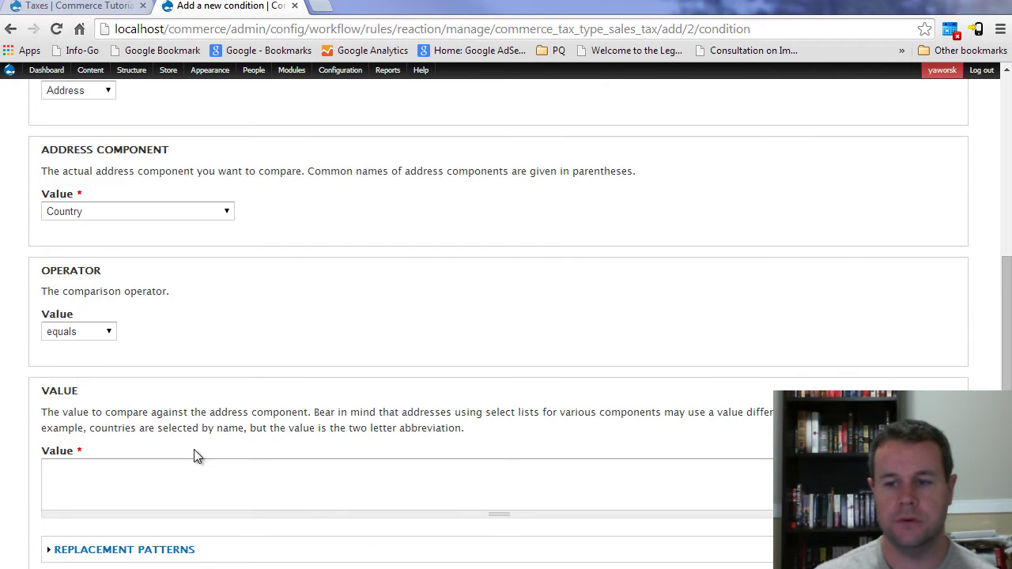
left_click(324, 392)
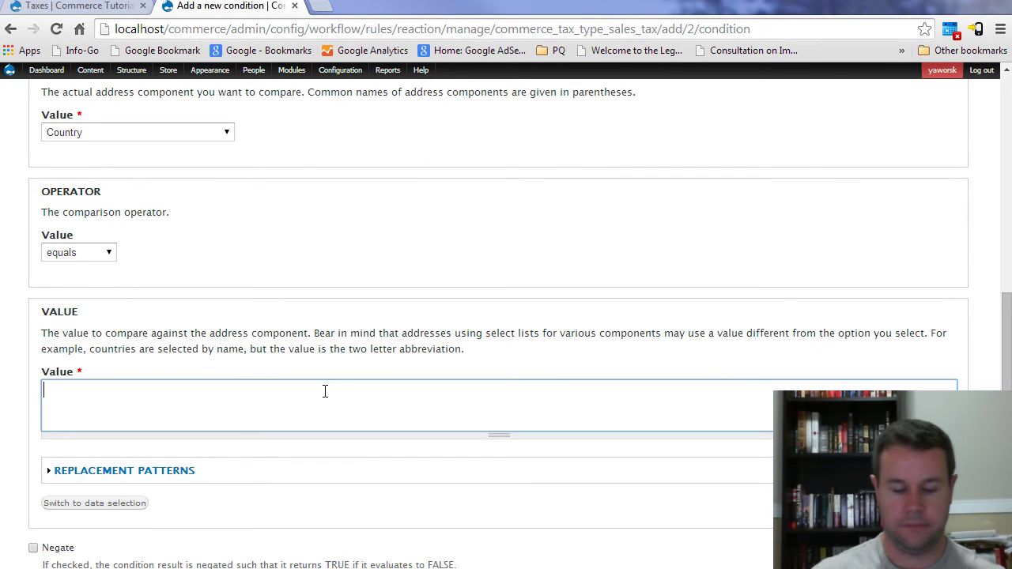
type("US")
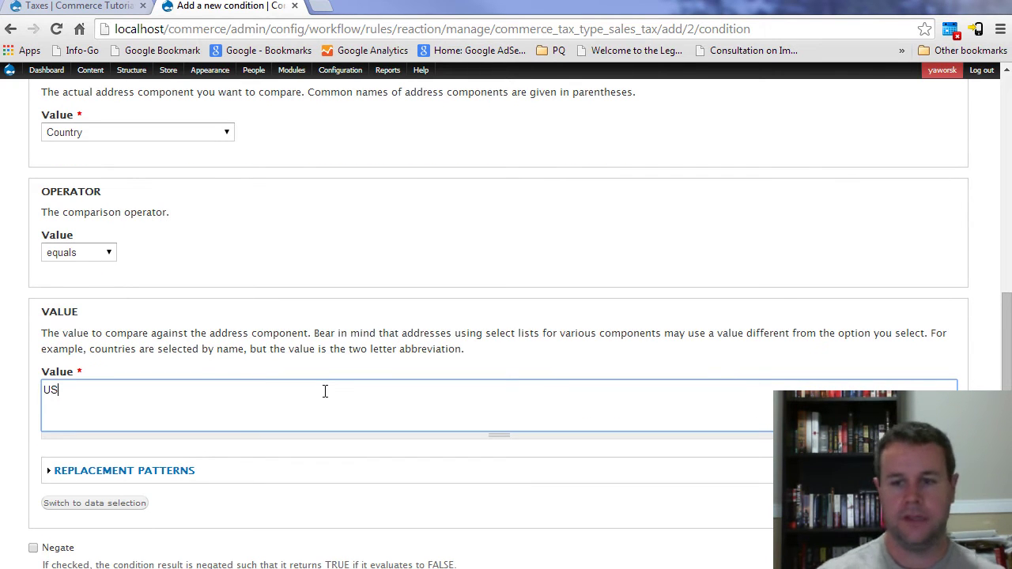
left_click(169, 470)
scroll(184, 432, "up", 5)
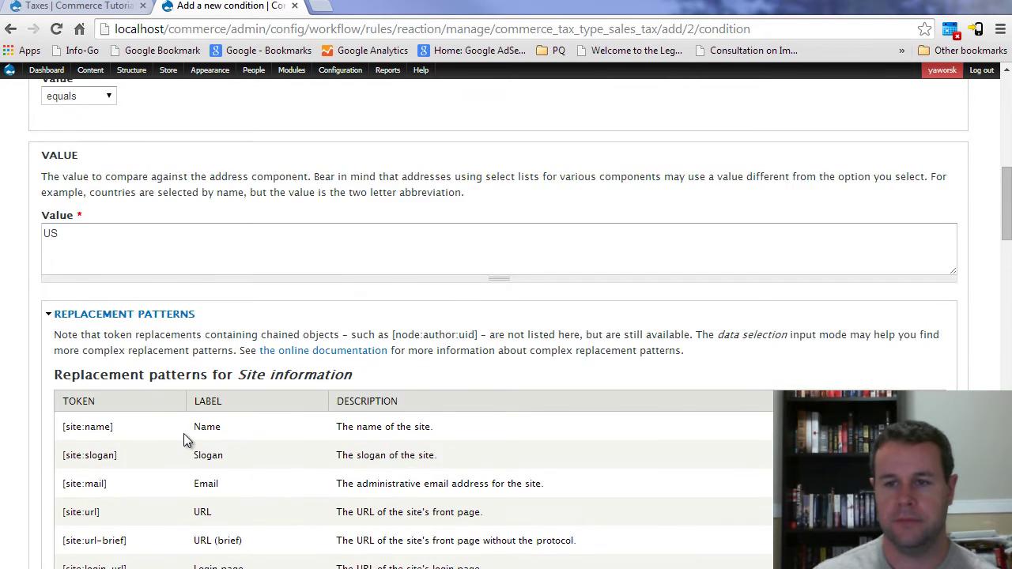
left_click(146, 395)
left_click(66, 327)
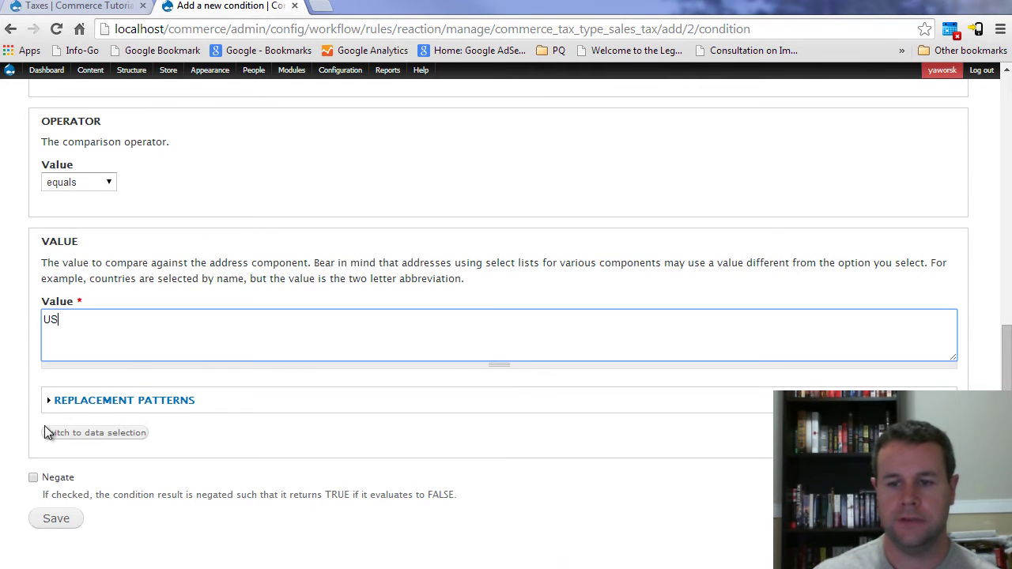
left_click(50, 518)
left_click(56, 522)
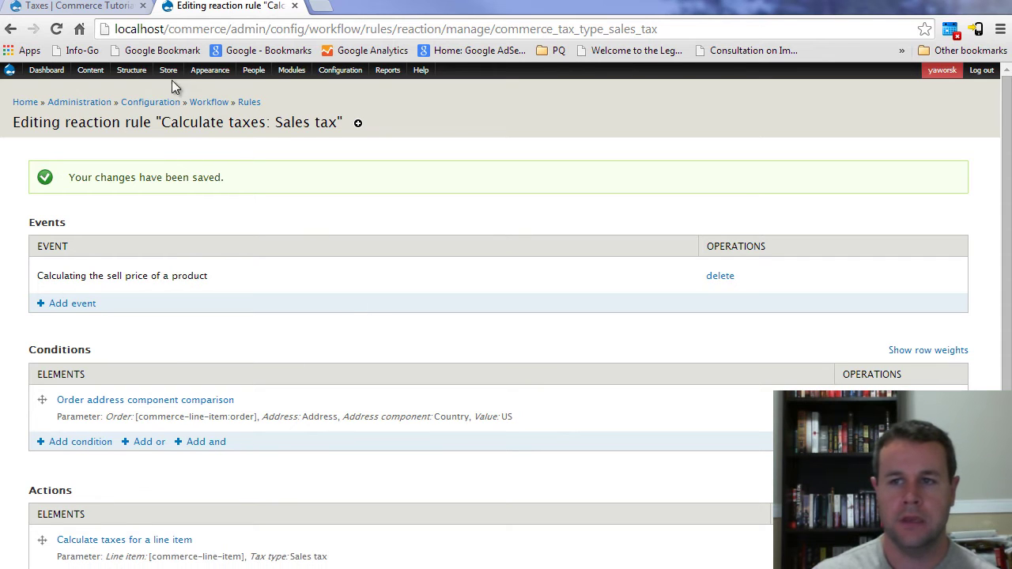
- Open the store's order field management page in a new browser tab and switch to it
mouse_move(169, 77)
mouse_move(177, 132)
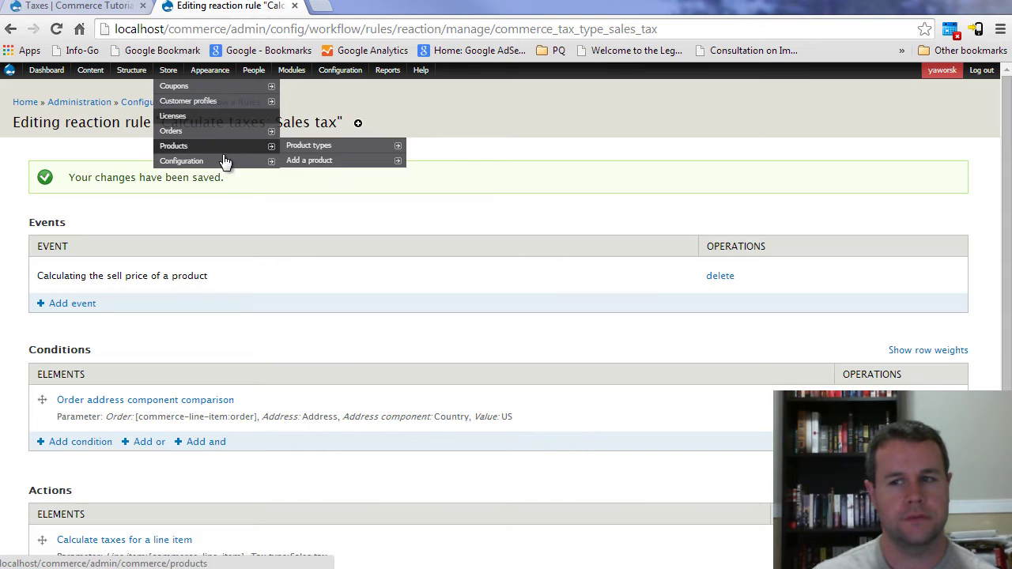
mouse_move(229, 163)
mouse_move(340, 168)
mouse_move(332, 221)
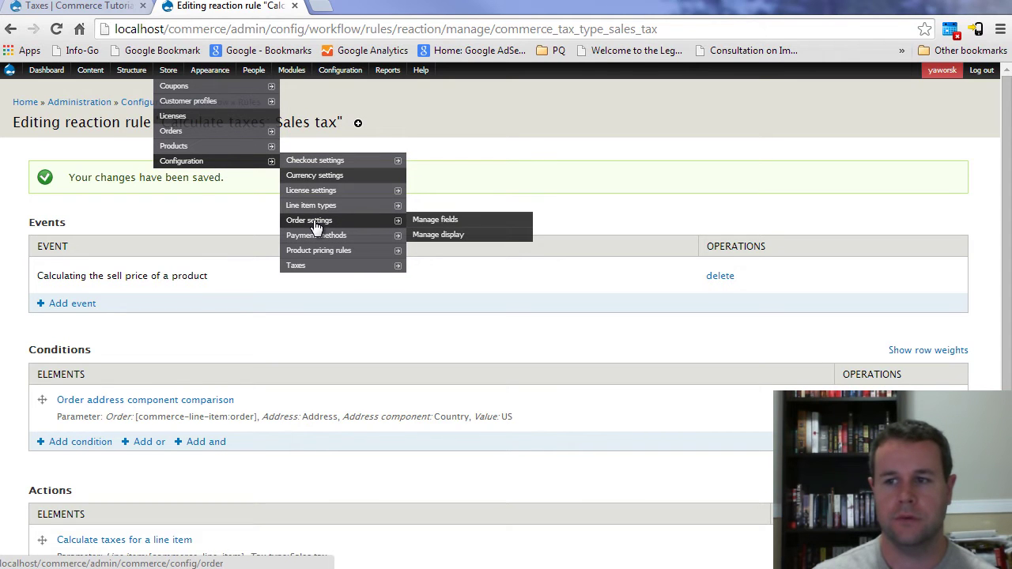
right_click(416, 220)
left_click(425, 230)
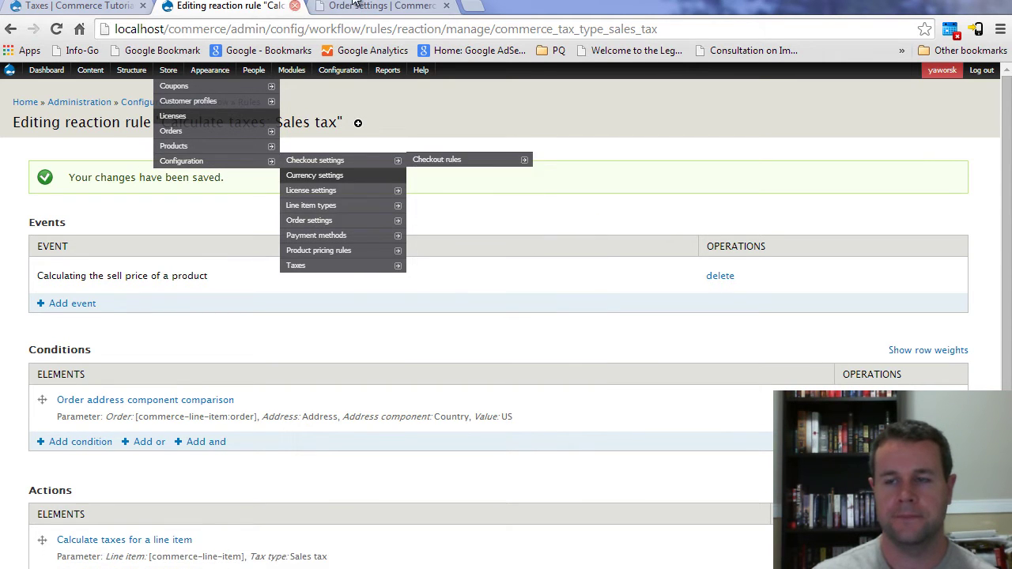
left_click(354, 6)
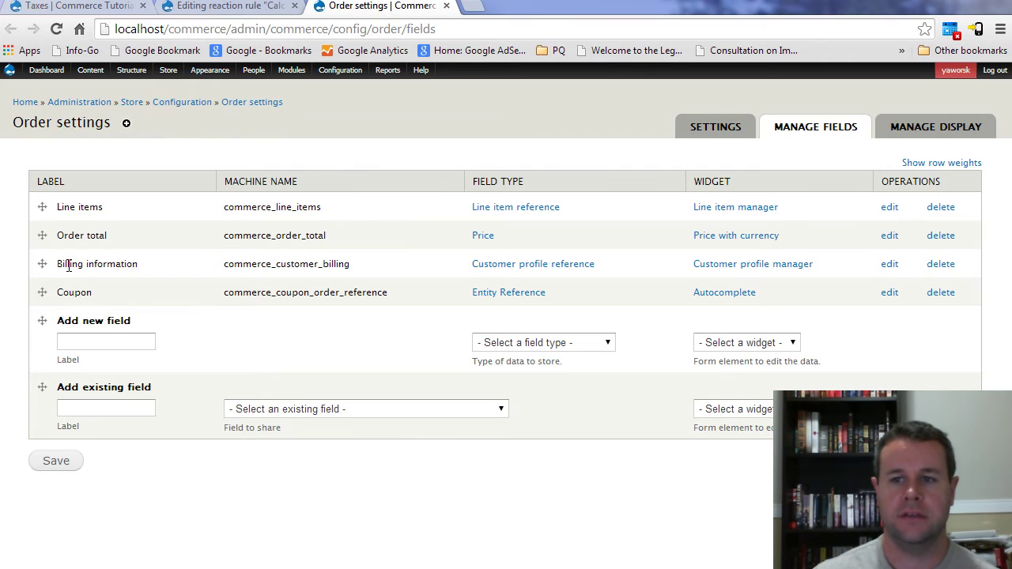
- Examine the label and machine name of the Billing information field in the order settings
left_click_drag(59, 264, 133, 262)
left_click(217, 269)
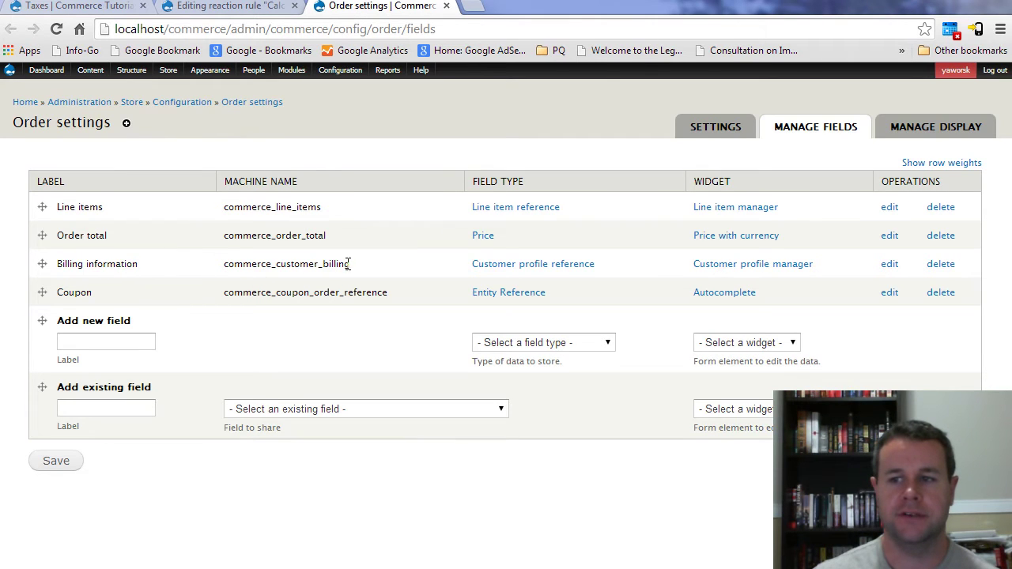
left_click_drag(265, 264, 223, 264)
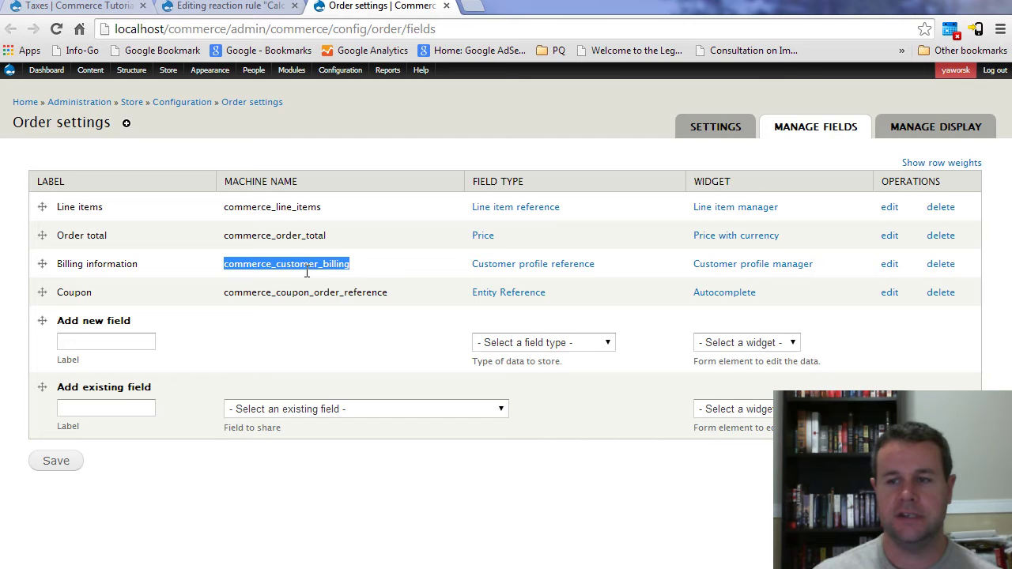
left_click(372, 270)
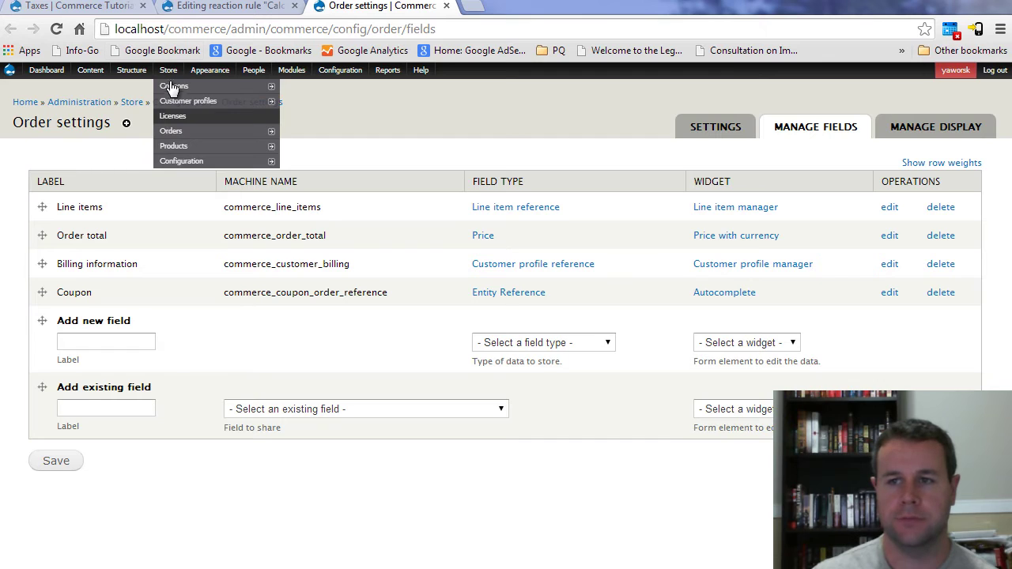
- Open the customer profiles in a new browser tab and go to the fields of the Billing information profile type
right_click(186, 101)
left_click(238, 111)
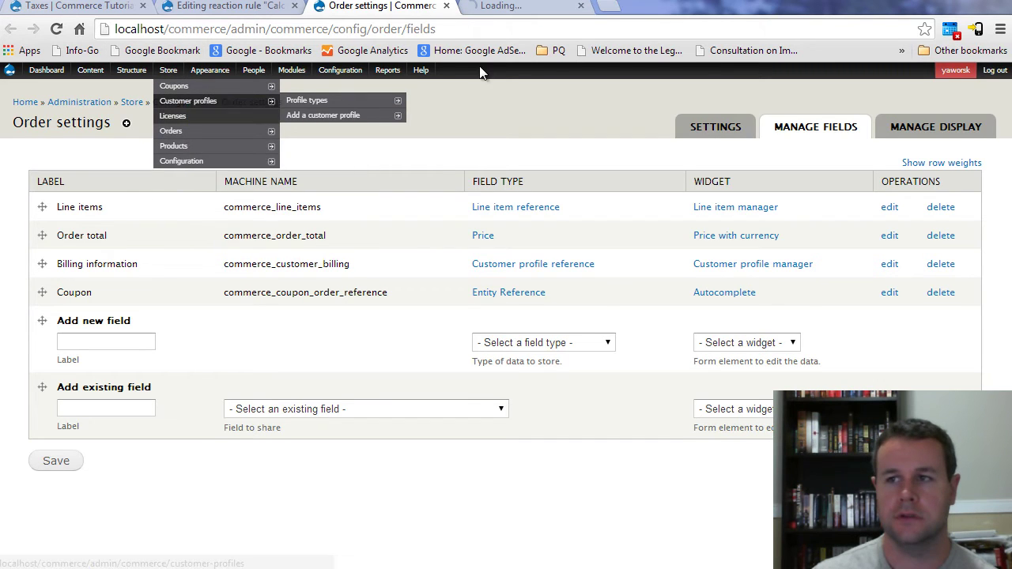
left_click(485, 6)
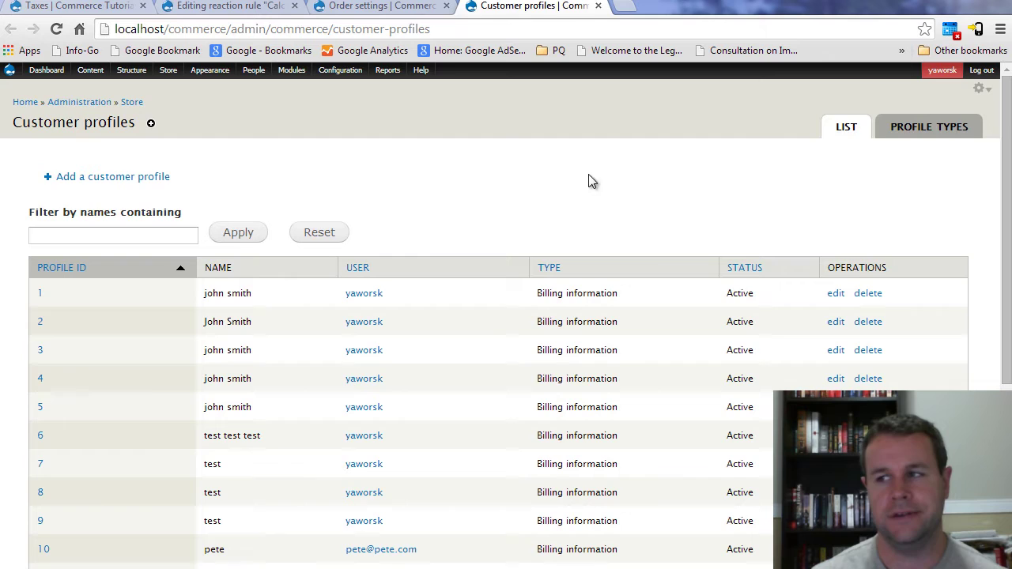
left_click(903, 128)
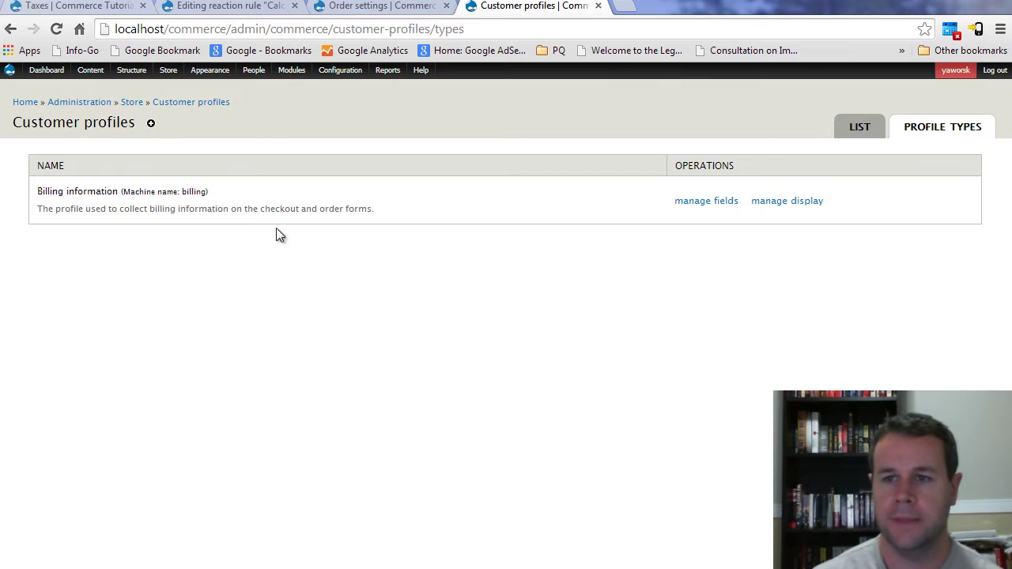
left_click(686, 201)
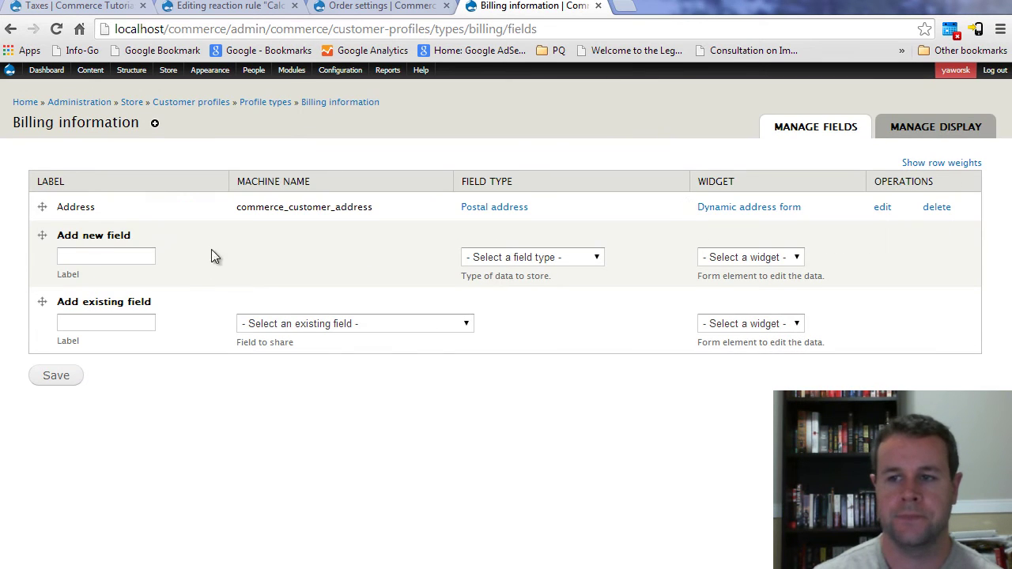
- Check the Address field's machine name, then close the extra browser tabs and return to the Sales tax rule
left_click_drag(237, 212, 386, 207)
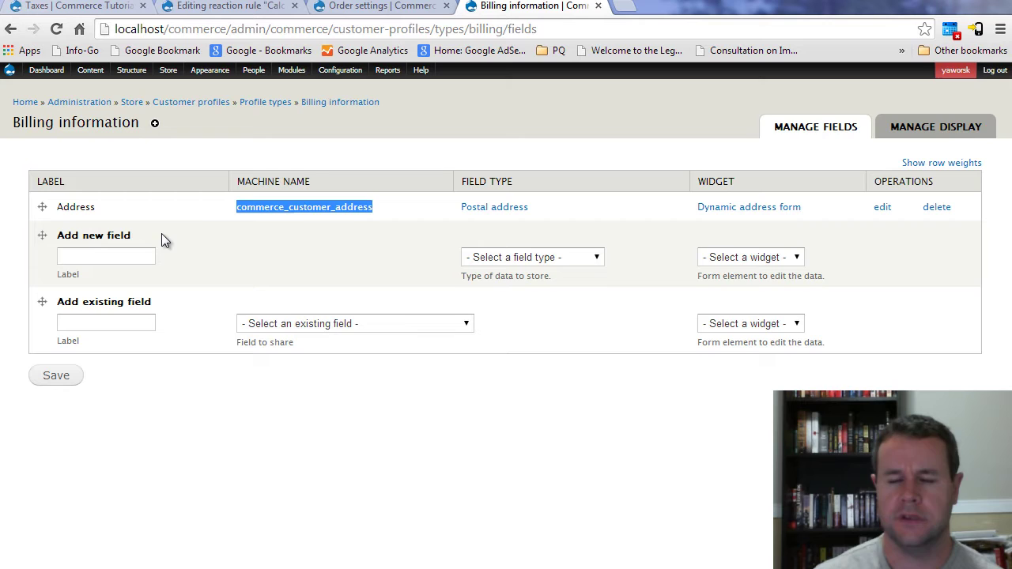
left_click(324, 214)
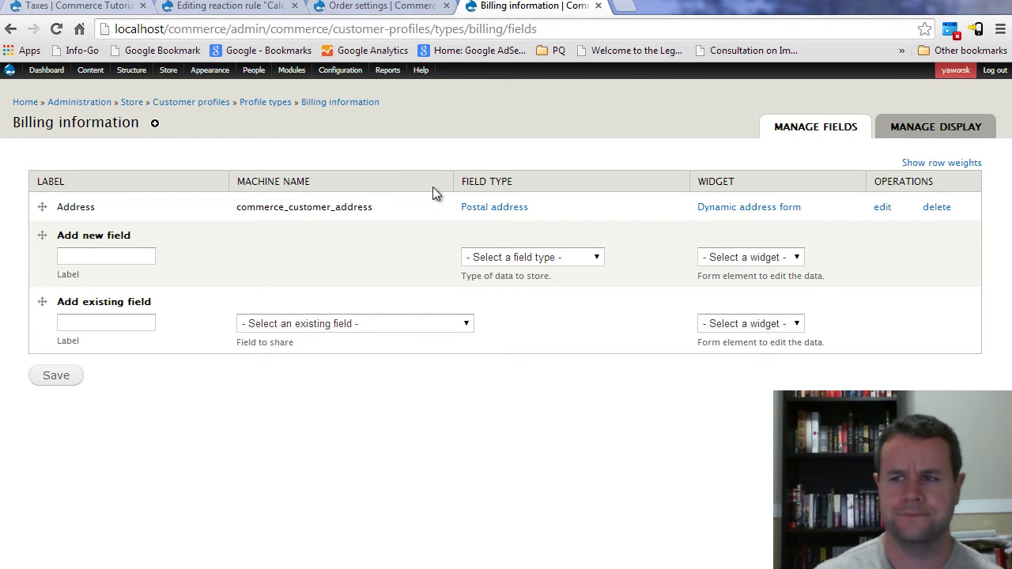
left_click(386, 9)
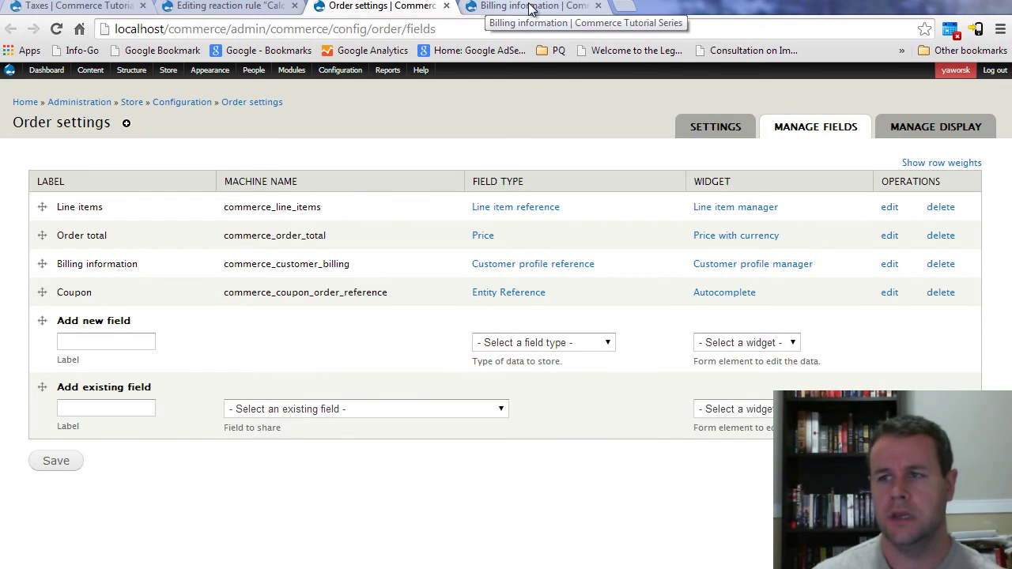
left_click(599, 7)
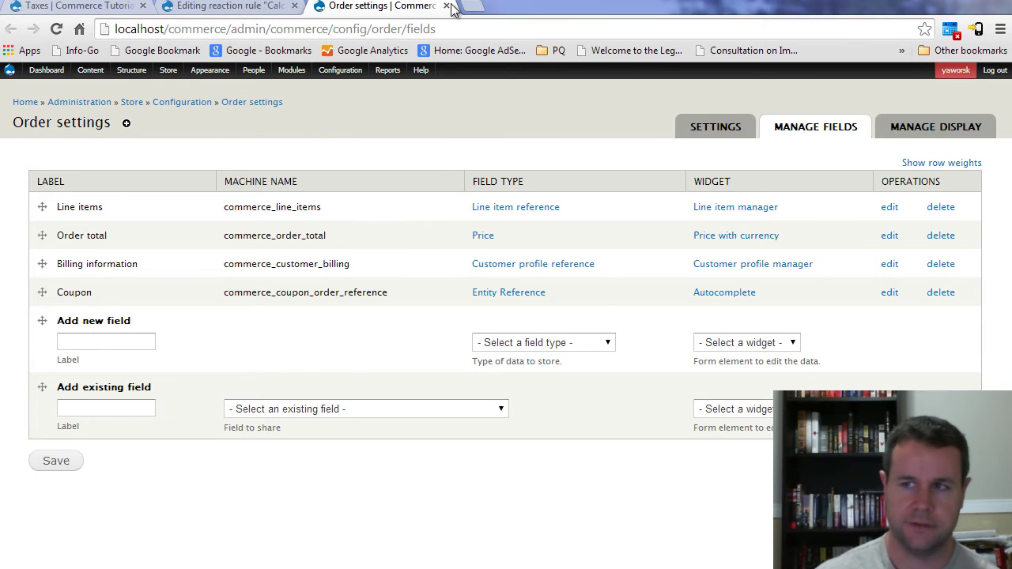
left_click(261, 6)
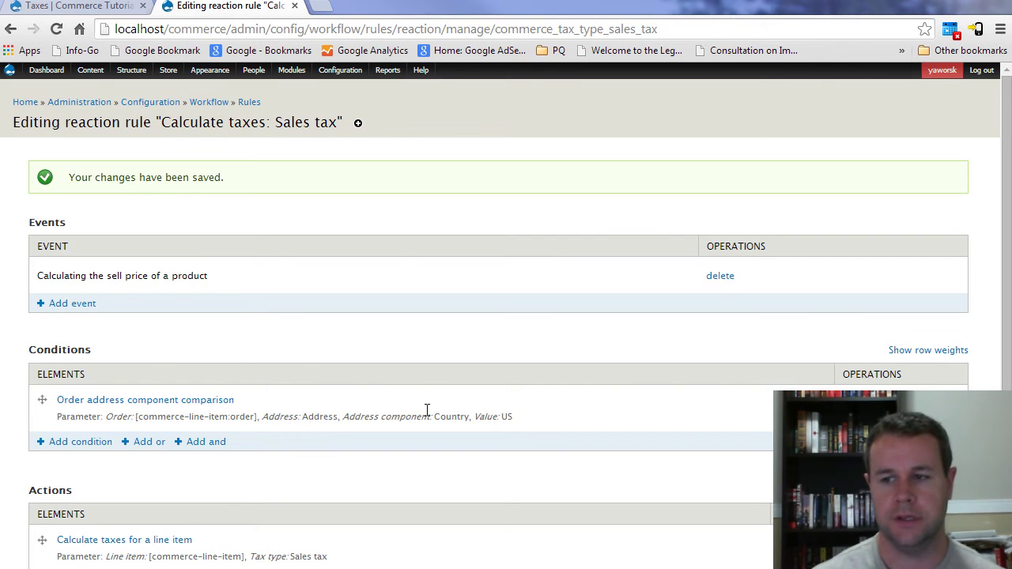
- Review the order address condition and save the changes to the Sales tax reaction rule
triple_click(493, 417)
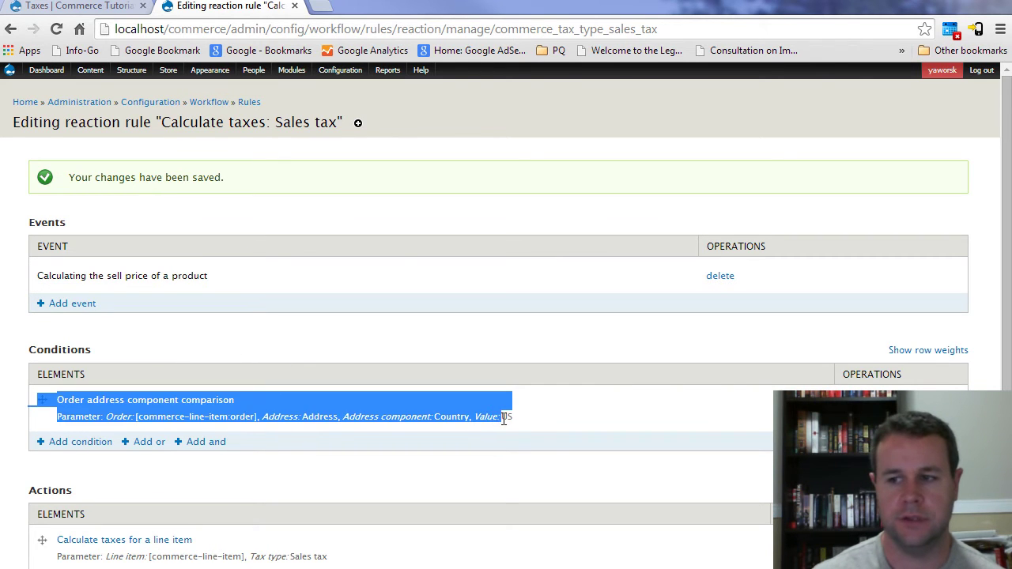
left_click(504, 418)
scroll(364, 398, "down", 2)
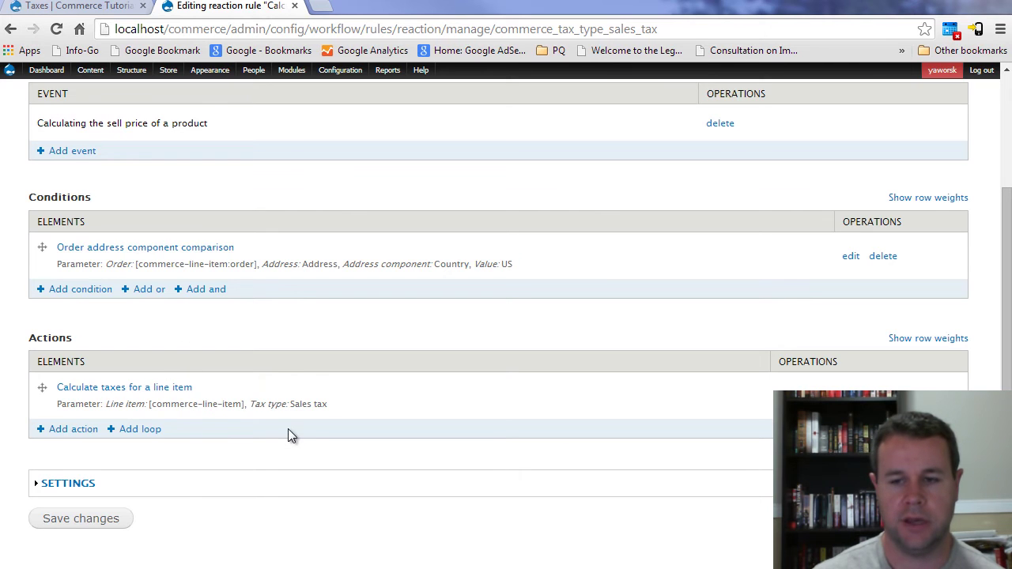
left_click(107, 521)
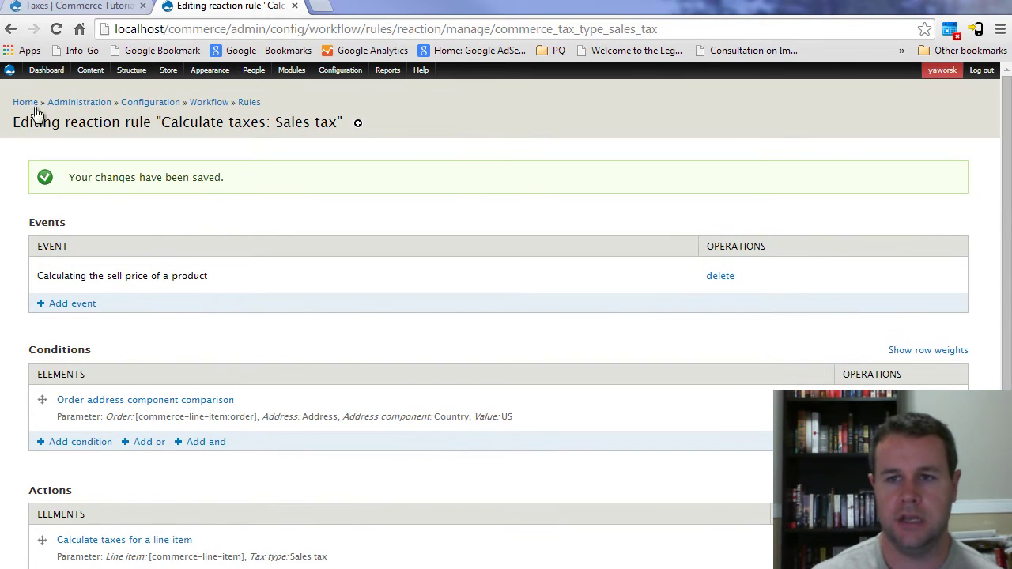
- Check out the shopping cart from the site's home page and continue to the order review with the Canadian billing address
left_click(24, 102)
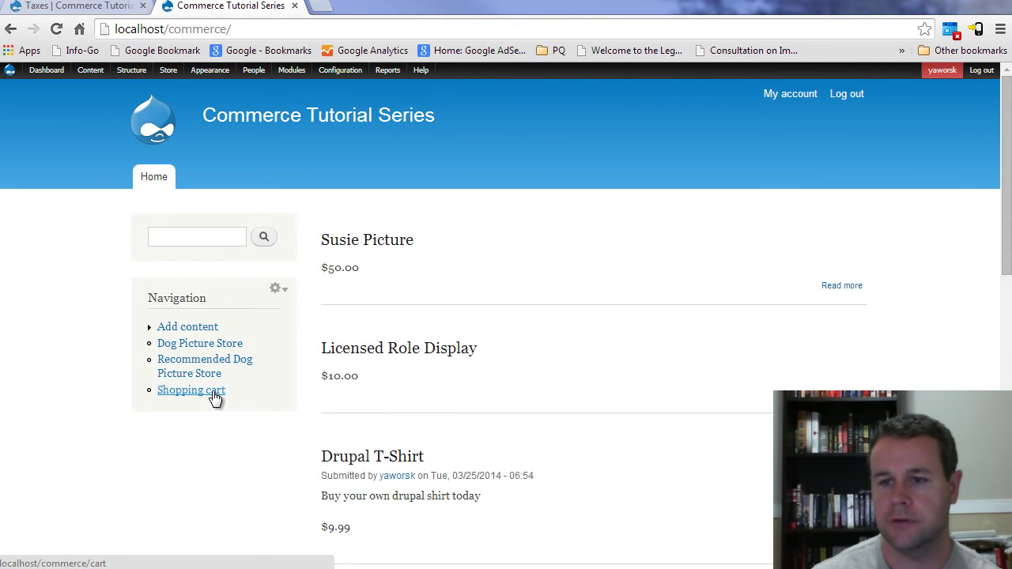
left_click(214, 393)
left_click(815, 487)
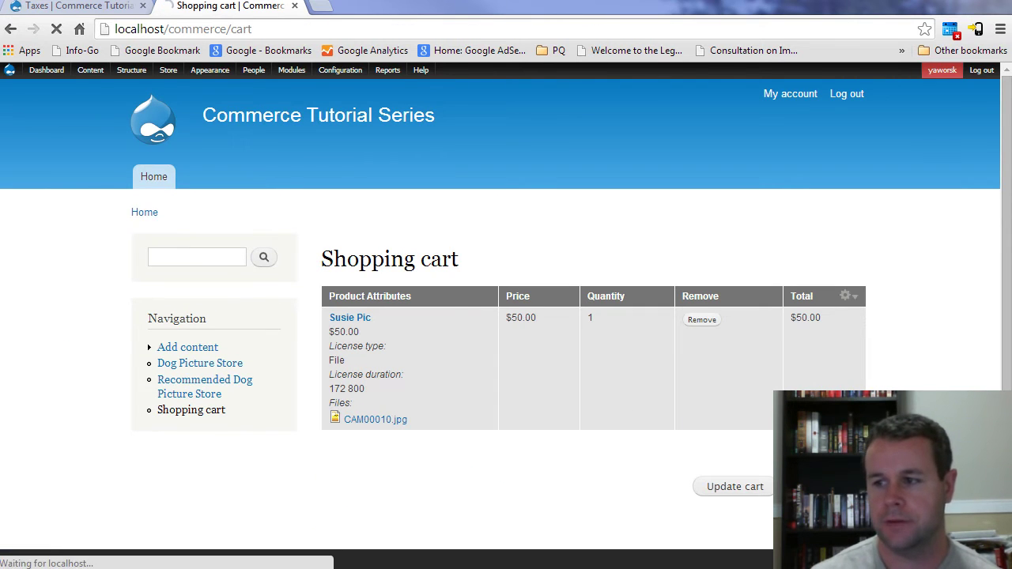
scroll(880, 378, "down", 1)
scroll(880, 378, "down", 1)
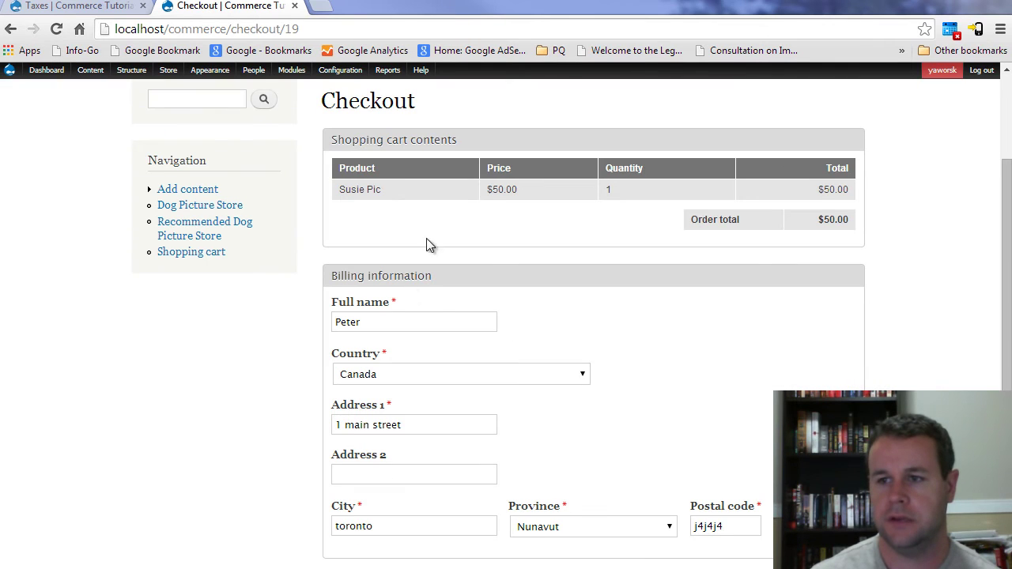
scroll(835, 243, "down", 3)
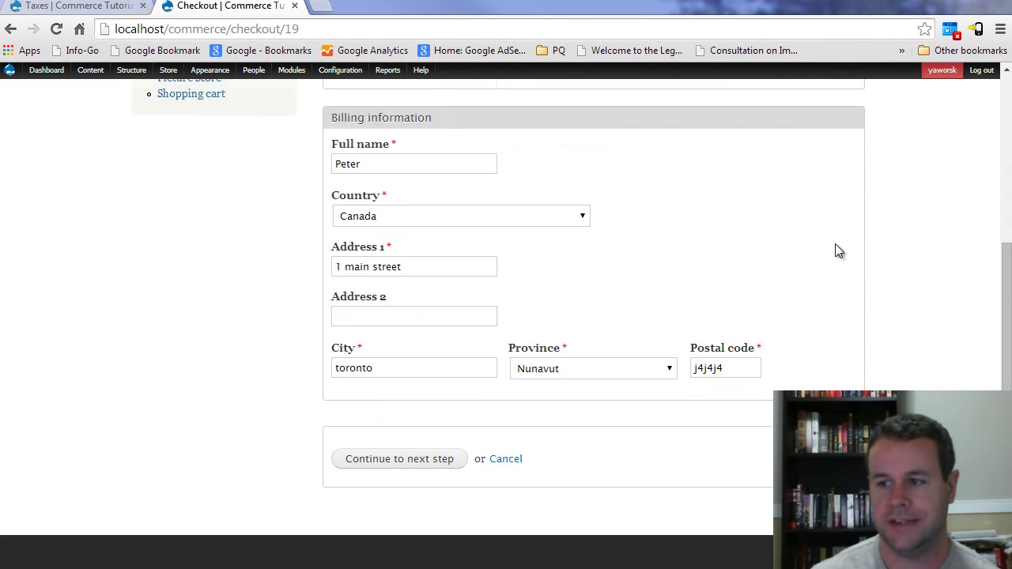
left_click(375, 381)
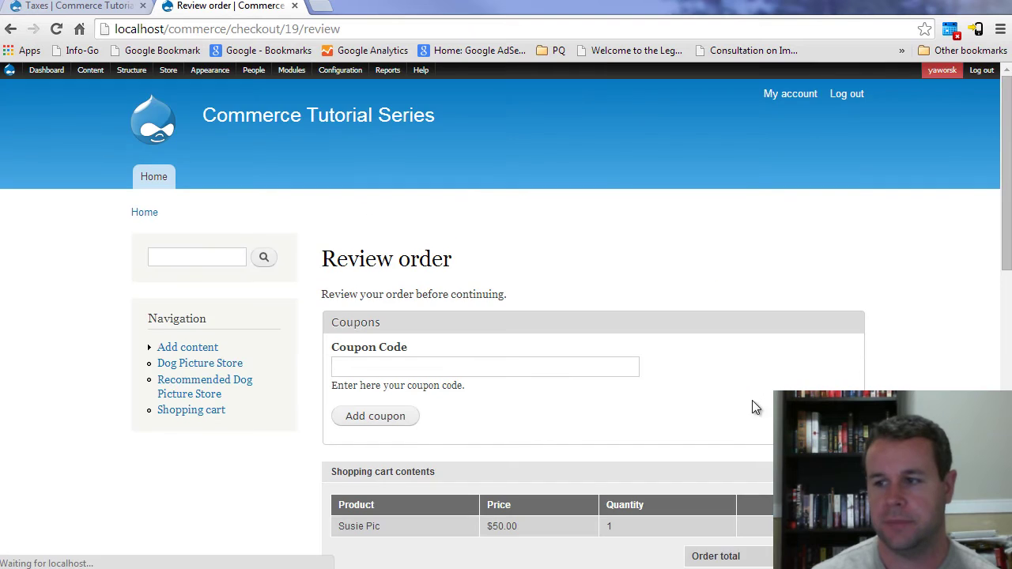
- Check the order total and the billing country on the order review page
scroll(752, 400, "down", 2)
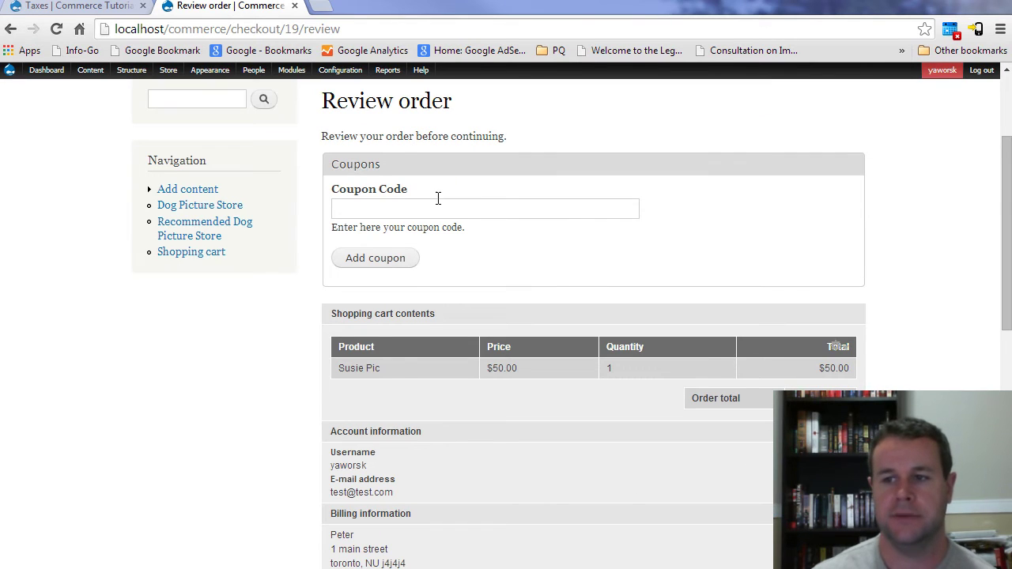
scroll(456, 463, "down", 2)
double_click(363, 421)
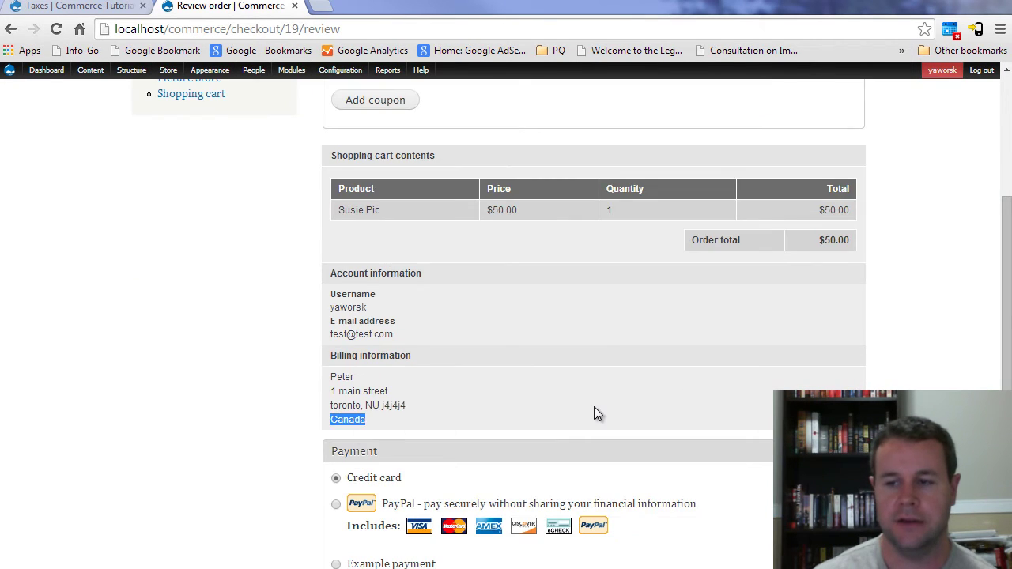
- Return from the order review to the checkout form and change the billing country to United States
scroll(453, 342, "up", 3)
key("alt+Left")
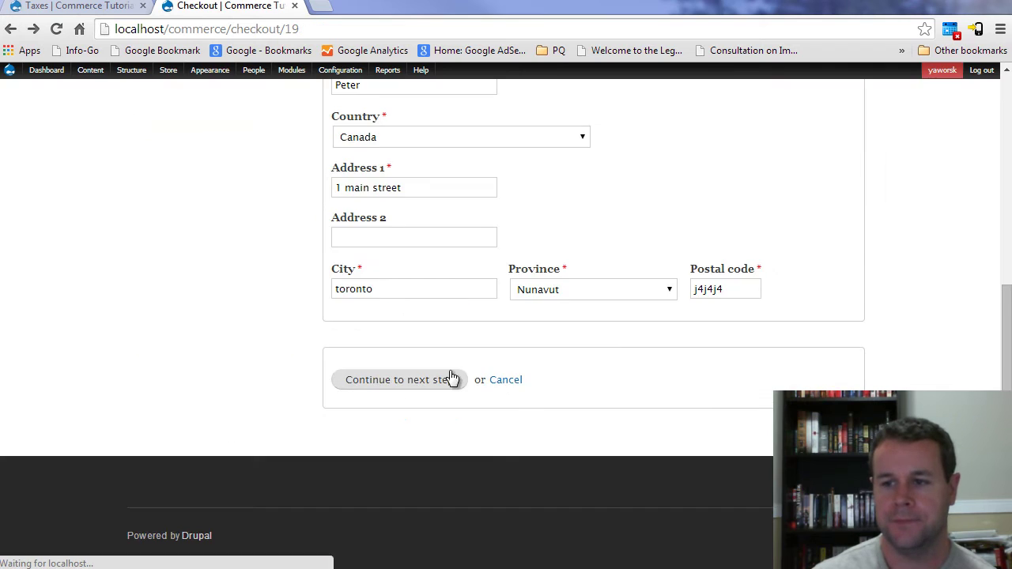
scroll(607, 356, "up", 3)
left_click(406, 377)
scroll(395, 542, "down", 2)
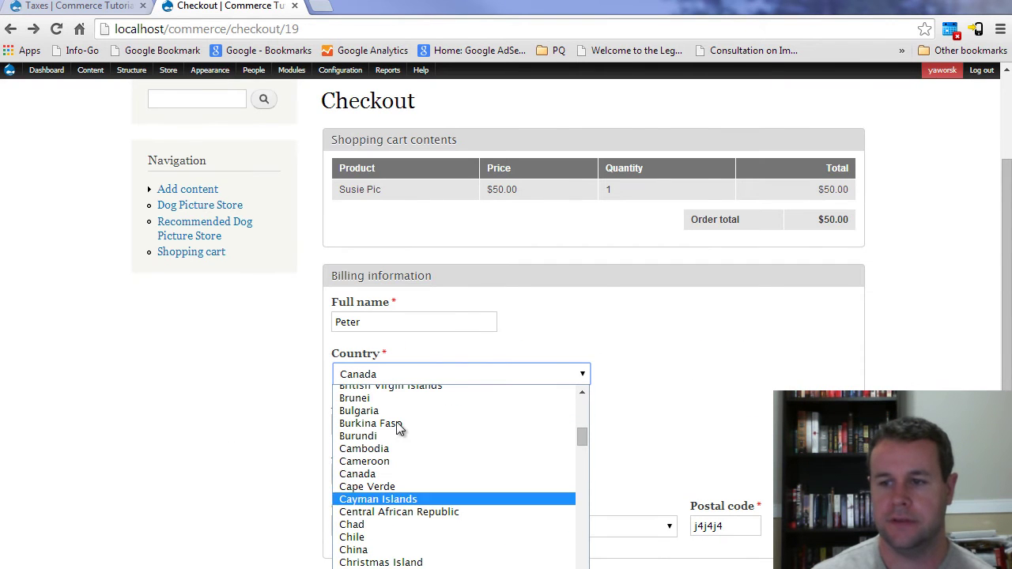
left_click(389, 371)
key("u")
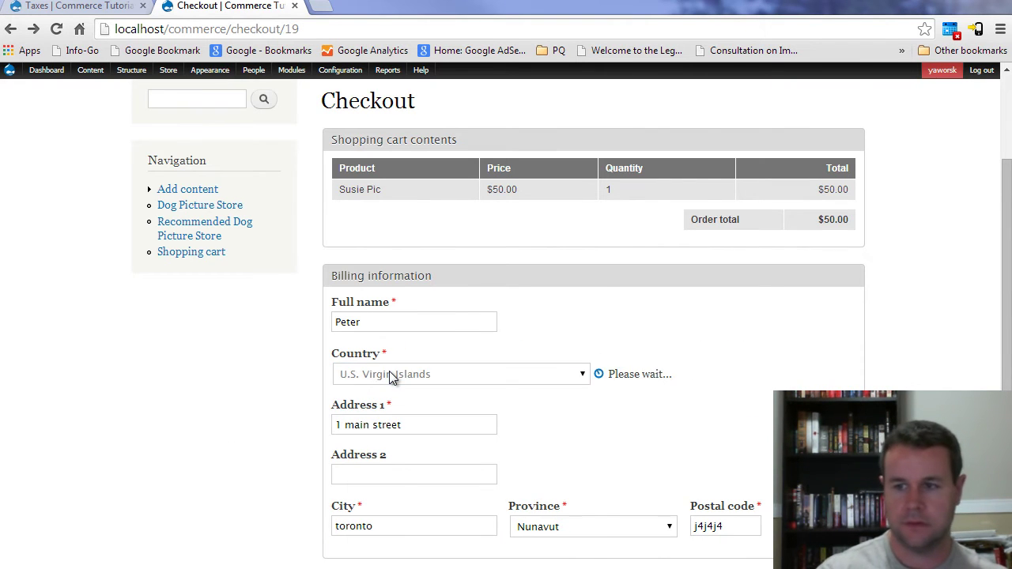
left_click(446, 370)
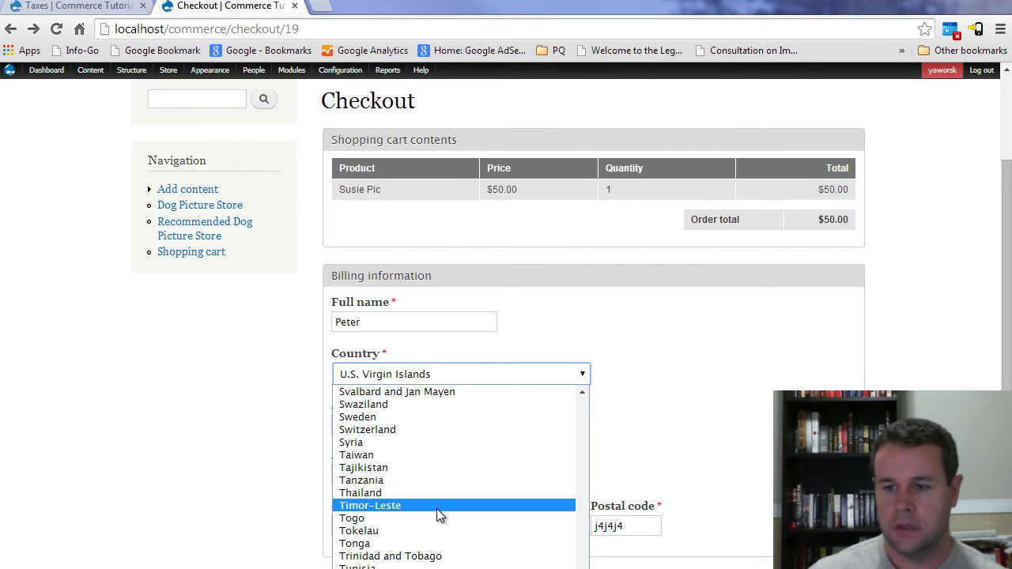
scroll(436, 510, "down", 4)
left_click(419, 538)
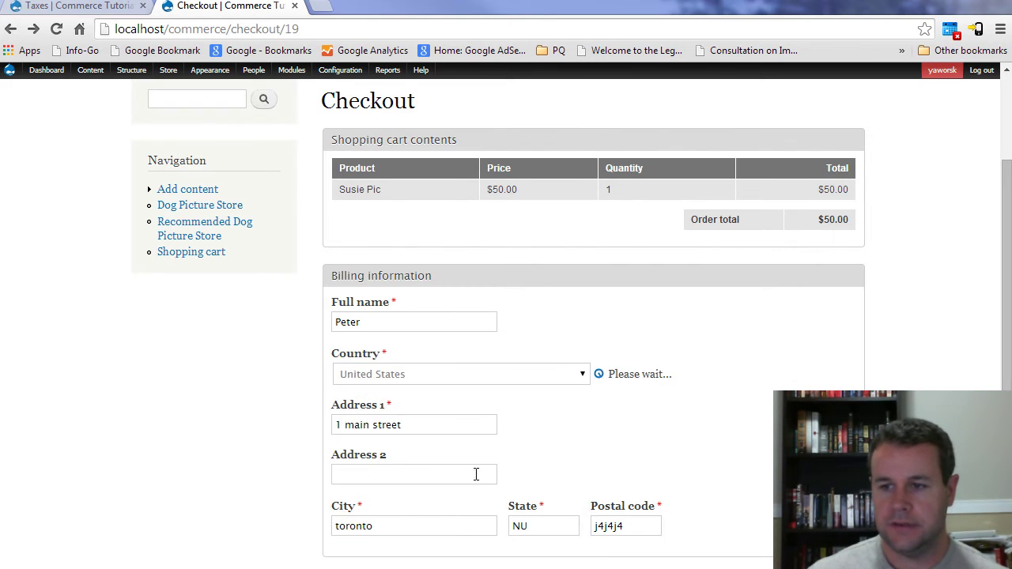
key("Tab")
scroll(570, 407, "down", 1)
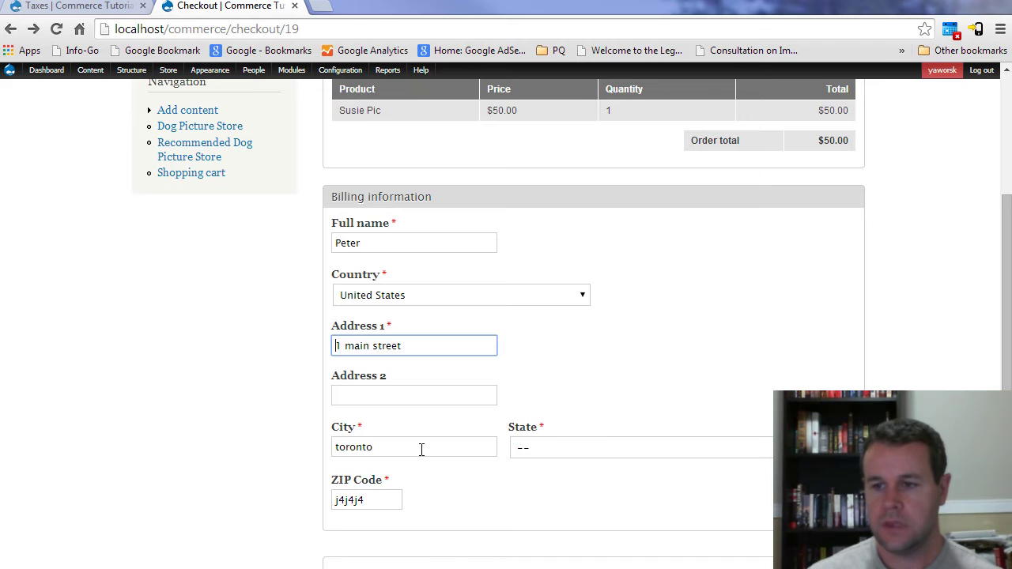
- Replace the billing city with new york and select New York as the state
left_click_drag(420, 445, 301, 462)
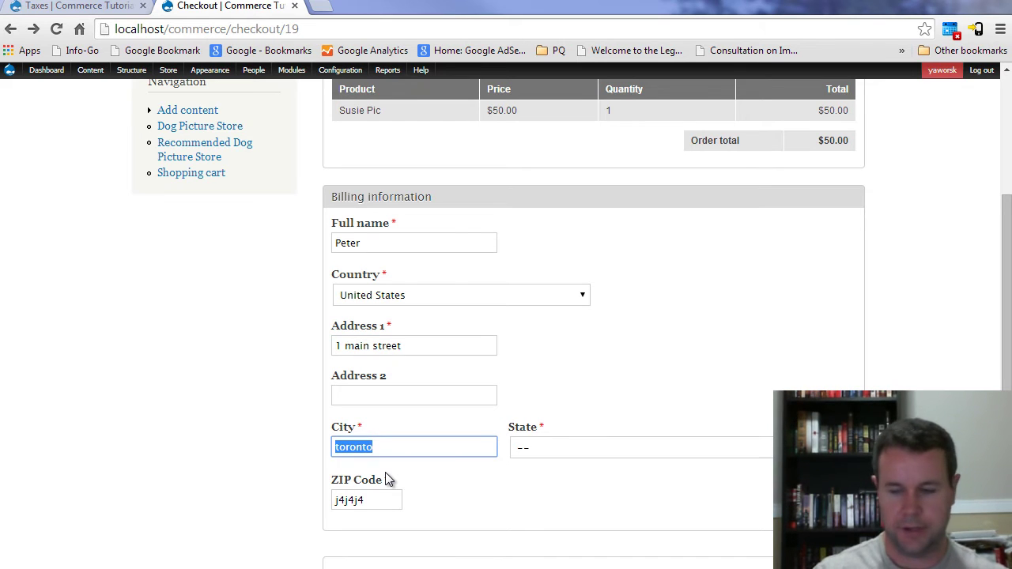
type("new york")
key("Tab")
key("n")
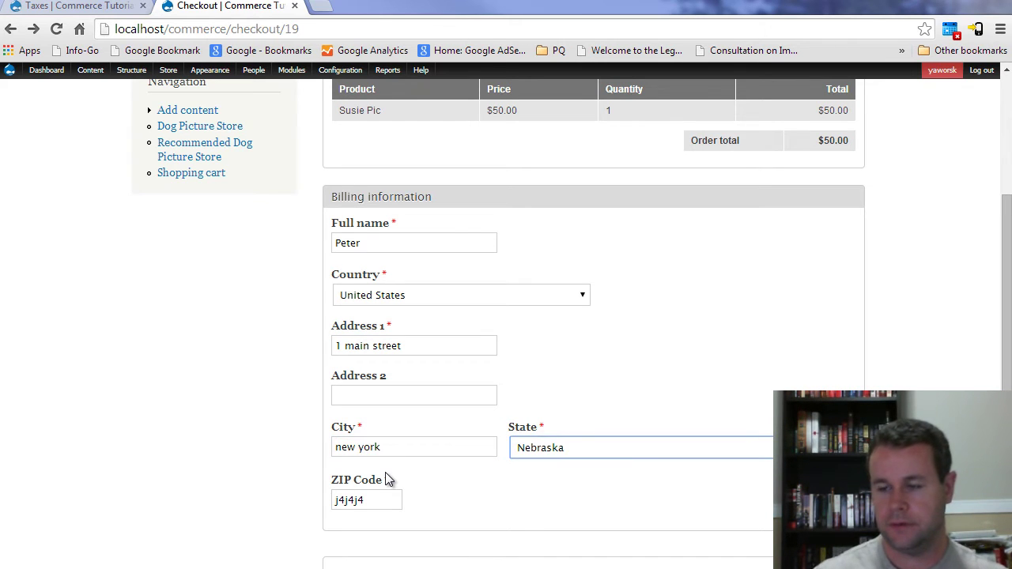
key("n")
key("n")
key("n")
key("n")
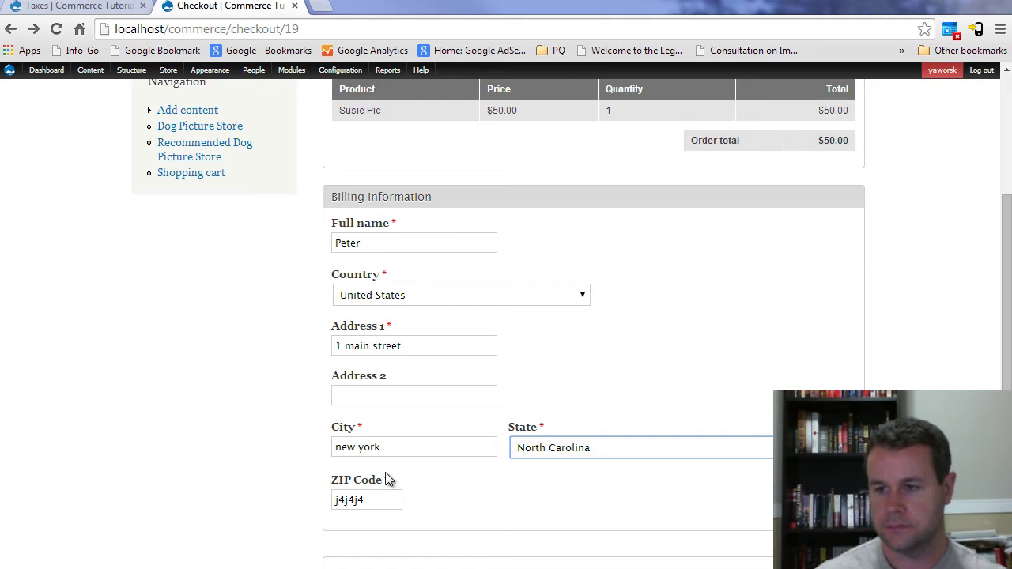
key("Up")
- Enter a US ZIP code in the billing address and continue to the order review
left_click(301, 479)
left_click(350, 498)
double_click(351, 498)
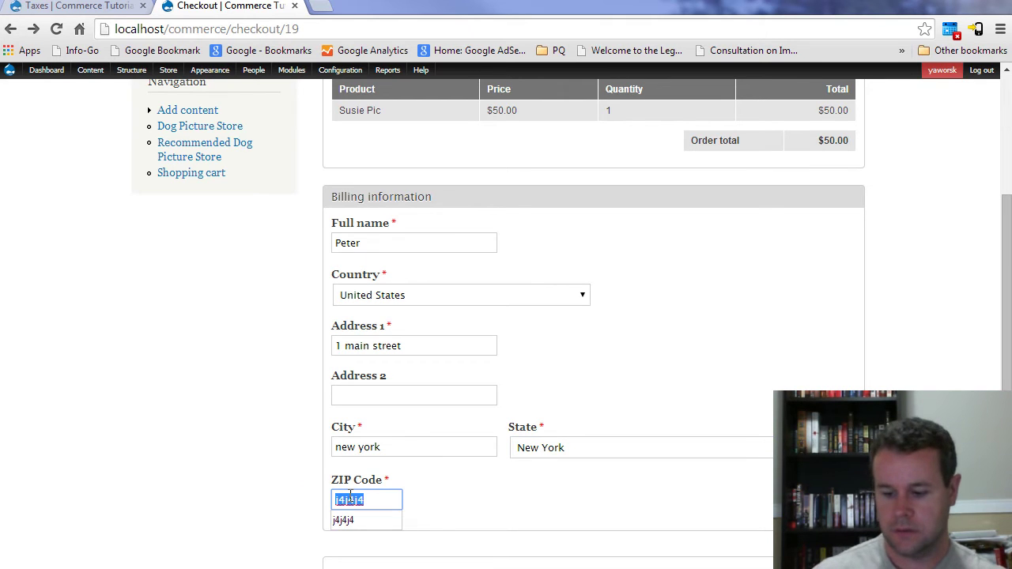
type("55555")
scroll(317, 489, "down", 3)
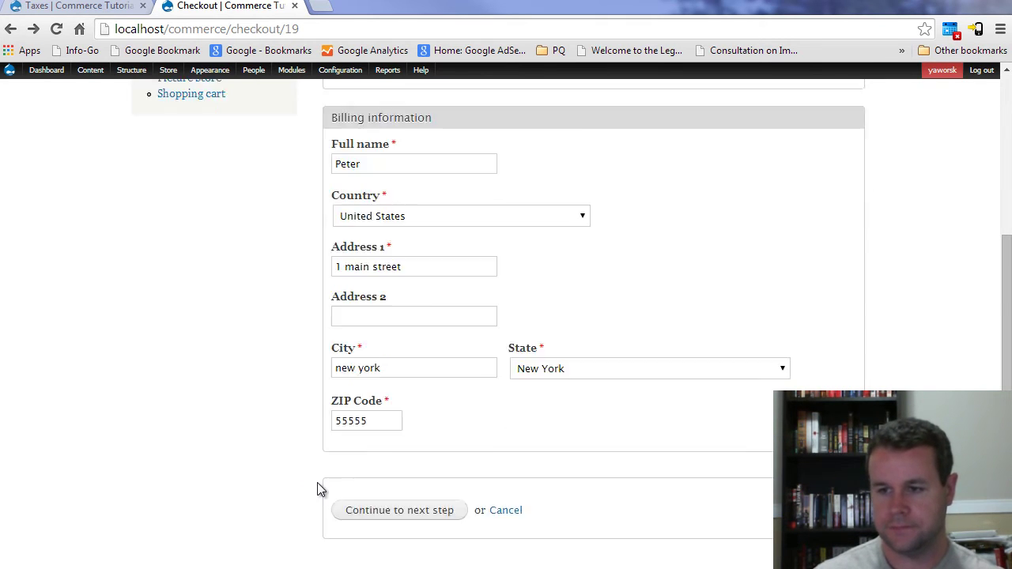
left_click(383, 377)
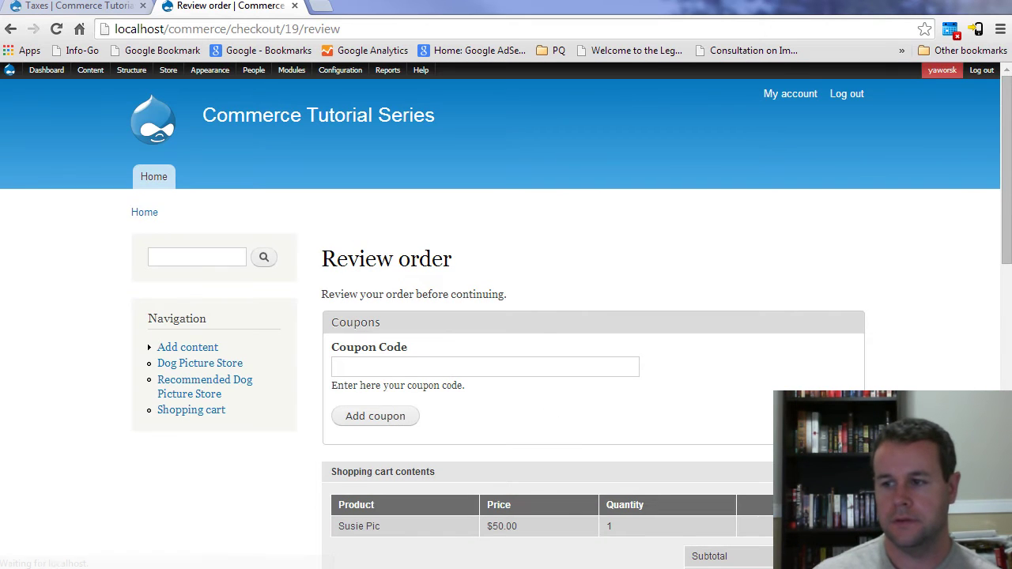
- Check the US Sales Tax line in the order summary and the billing country on the order review page
scroll(835, 346, "down", 2)
left_click_drag(693, 420, 756, 418)
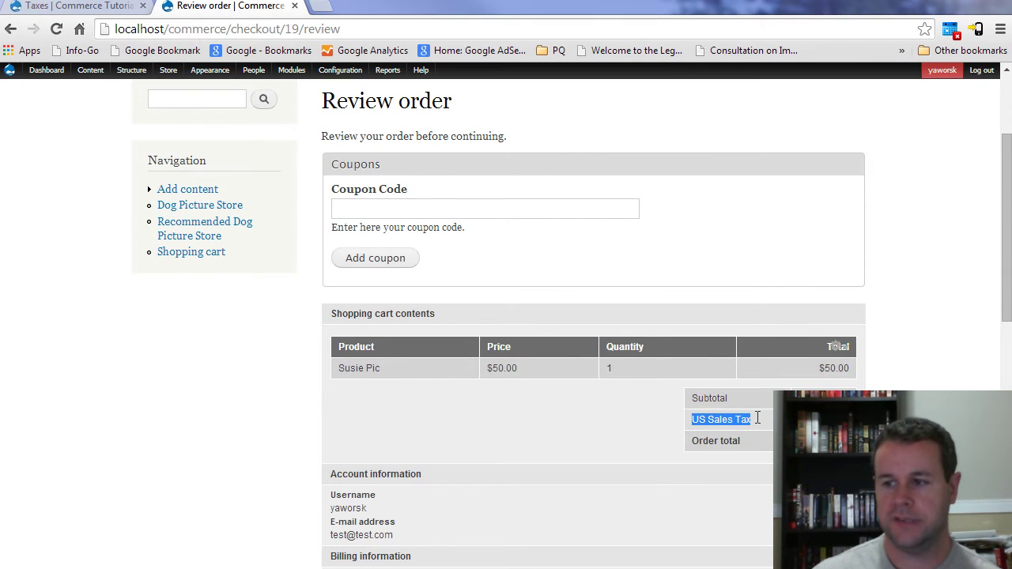
left_click(761, 423)
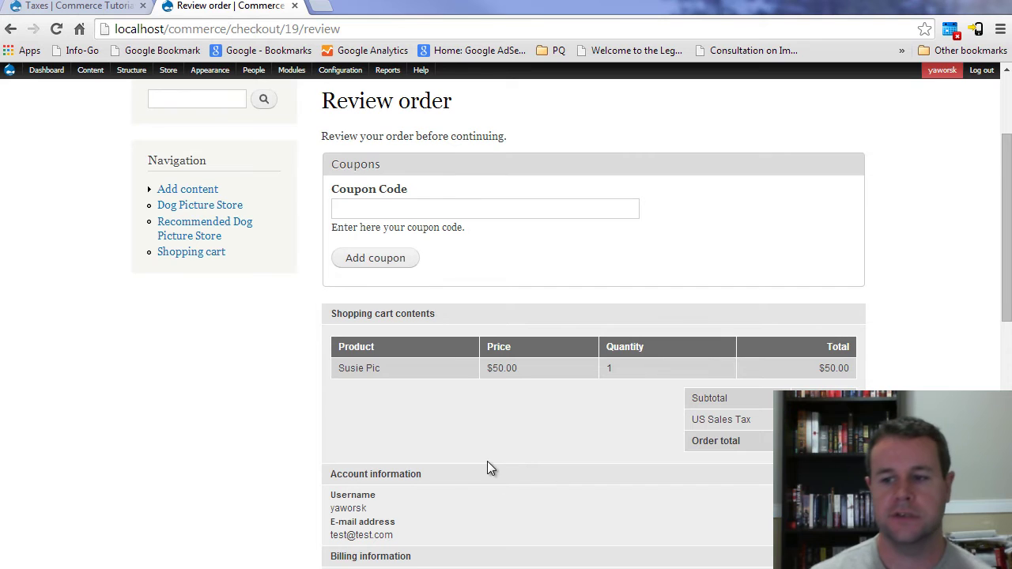
scroll(443, 500, "down", 2)
double_click(374, 462)
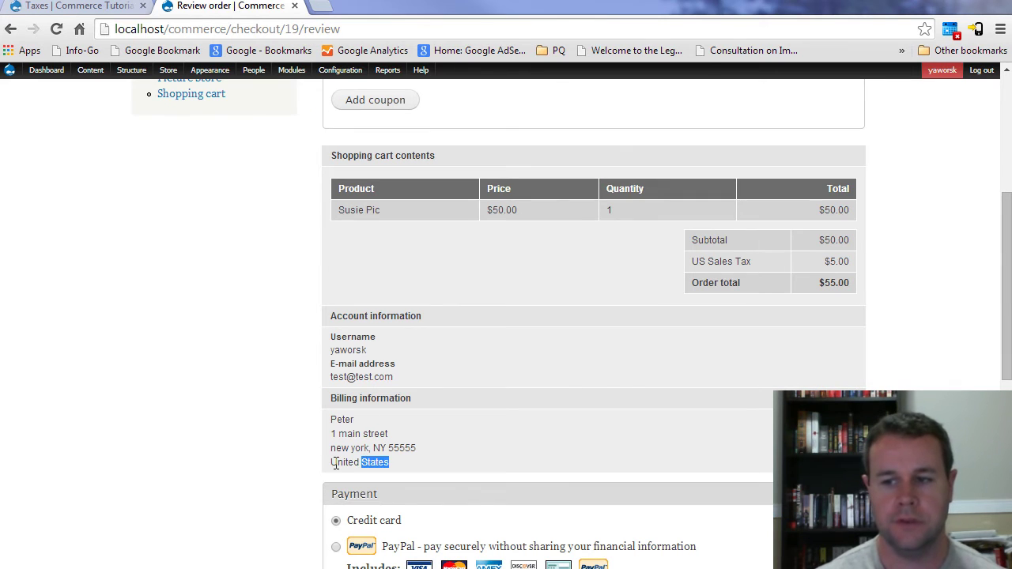
double_click(345, 462)
left_click(385, 461)
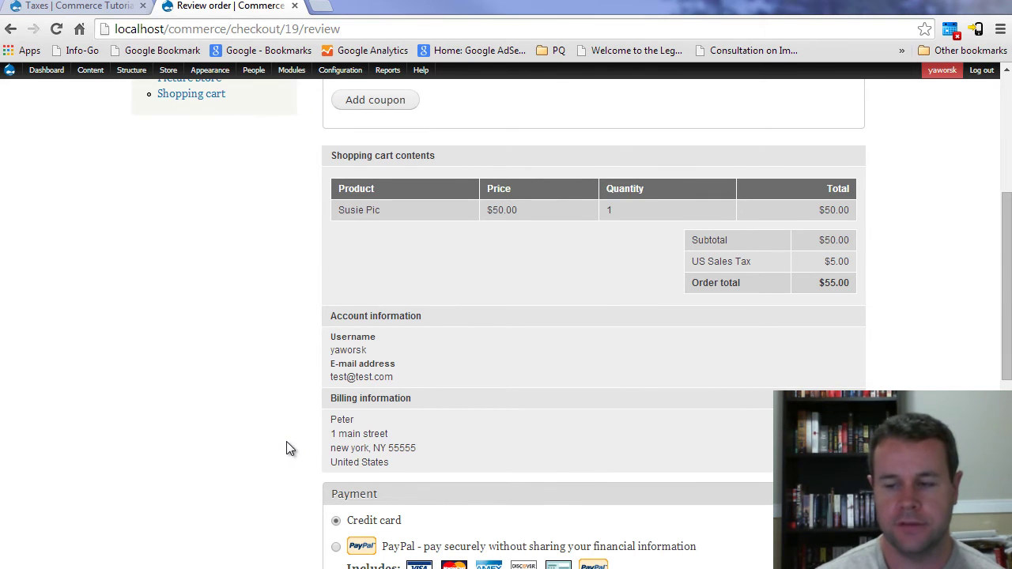
scroll(286, 441, "down", 4)
- Start a new tax rate in the store's tax configuration and title it Canada VAT
scroll(286, 441, "up", 8)
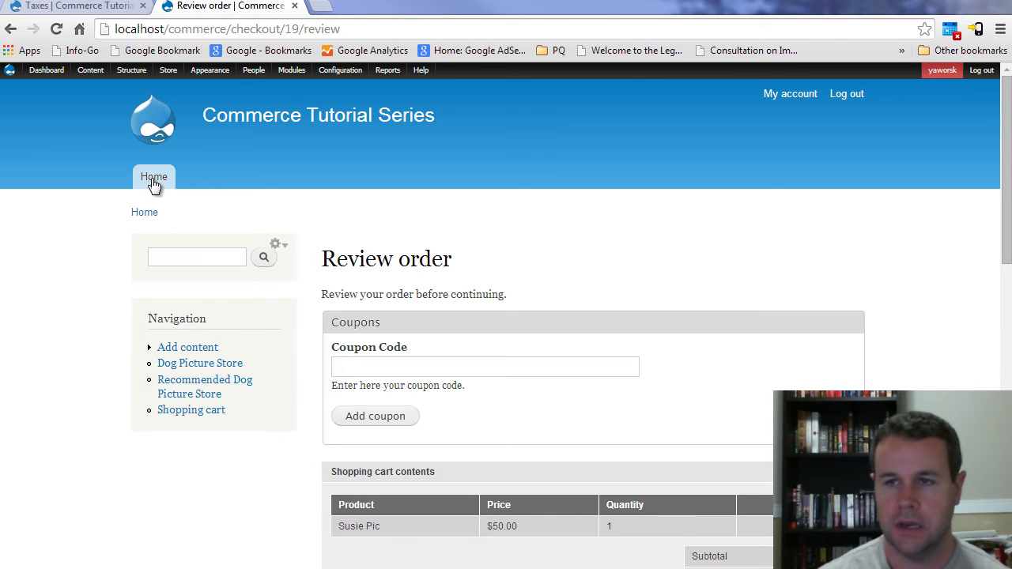
mouse_move(168, 69)
mouse_move(221, 162)
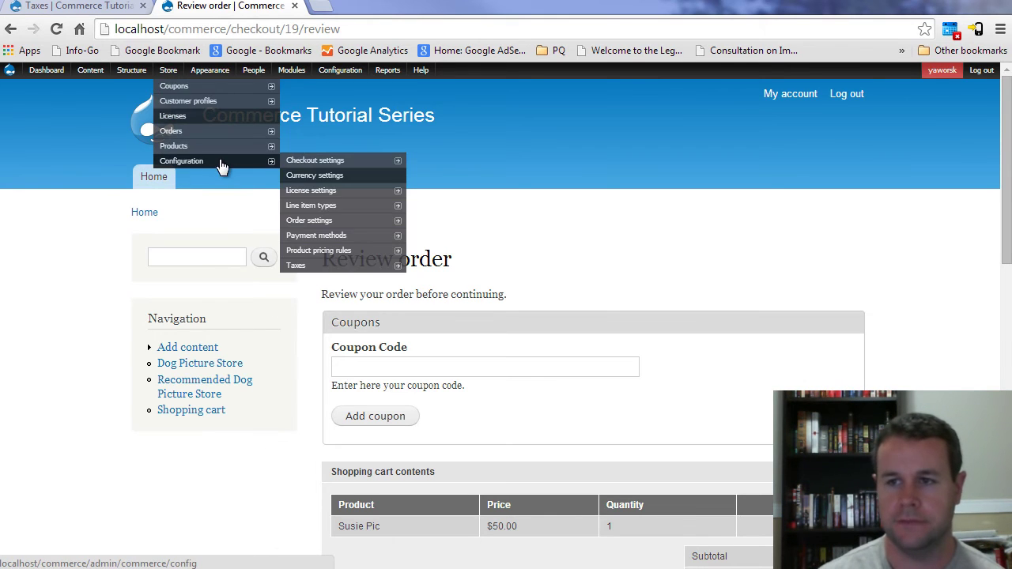
left_click(301, 267)
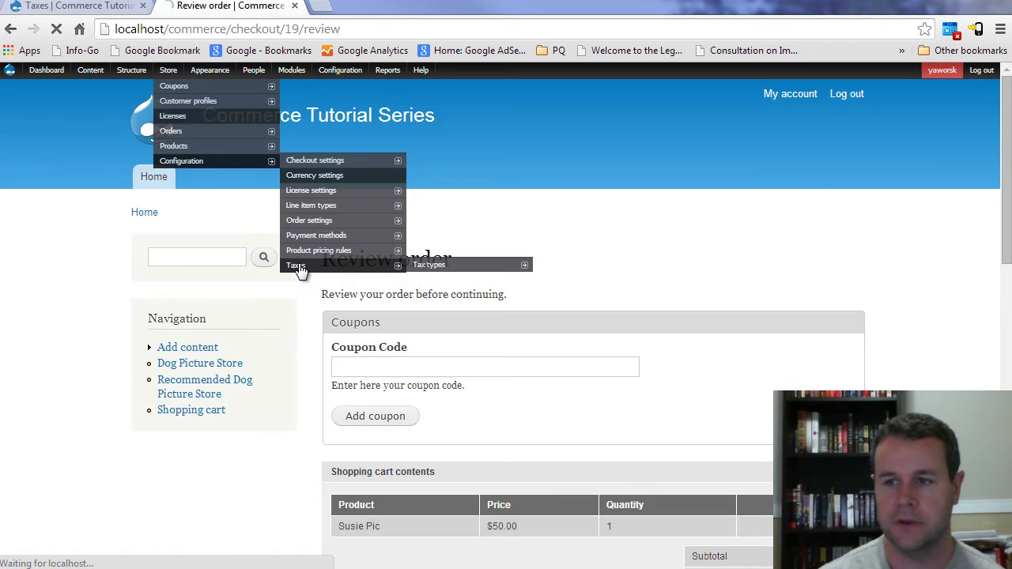
left_click(84, 219)
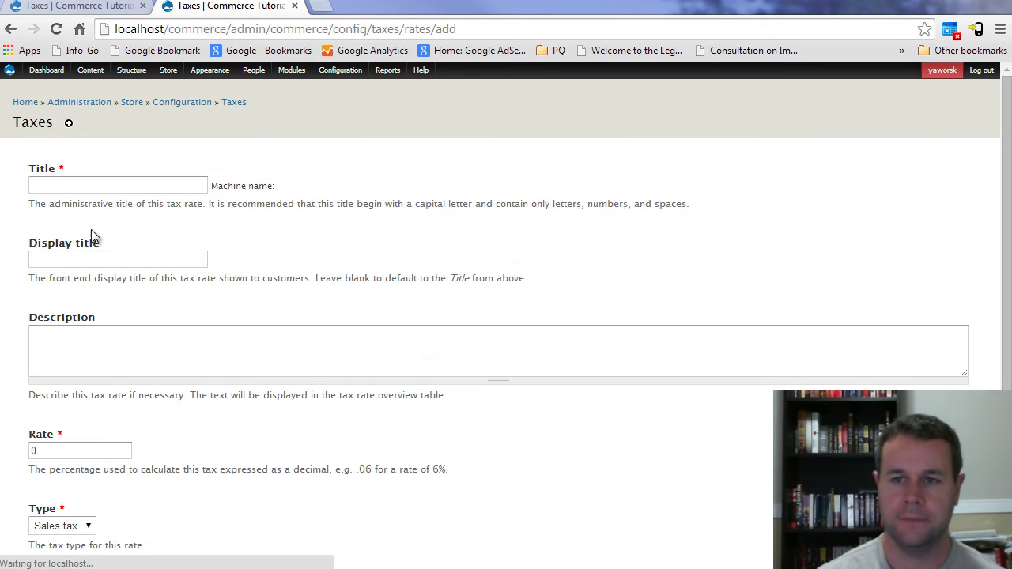
left_click(66, 189)
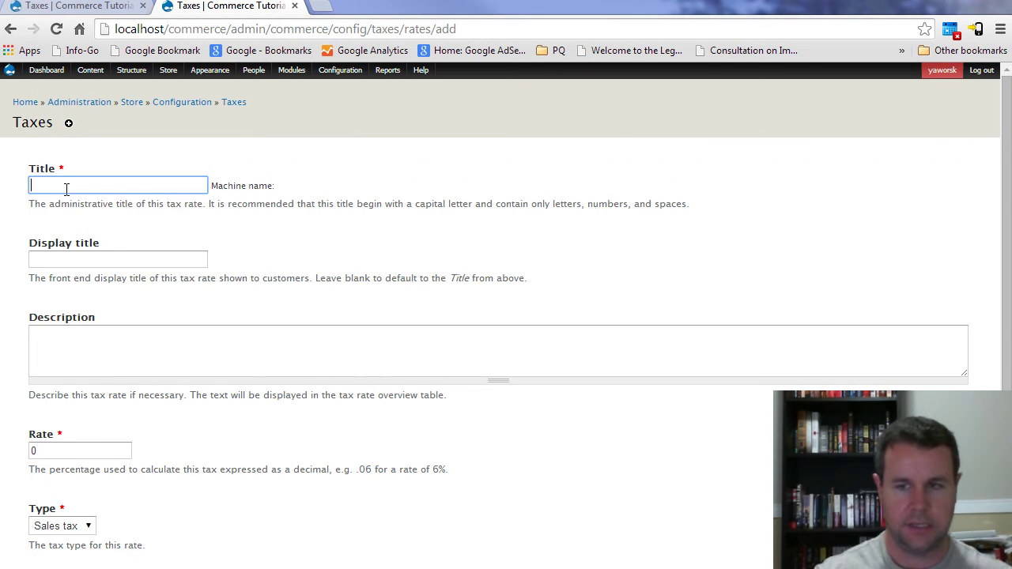
type("Canada VAT")
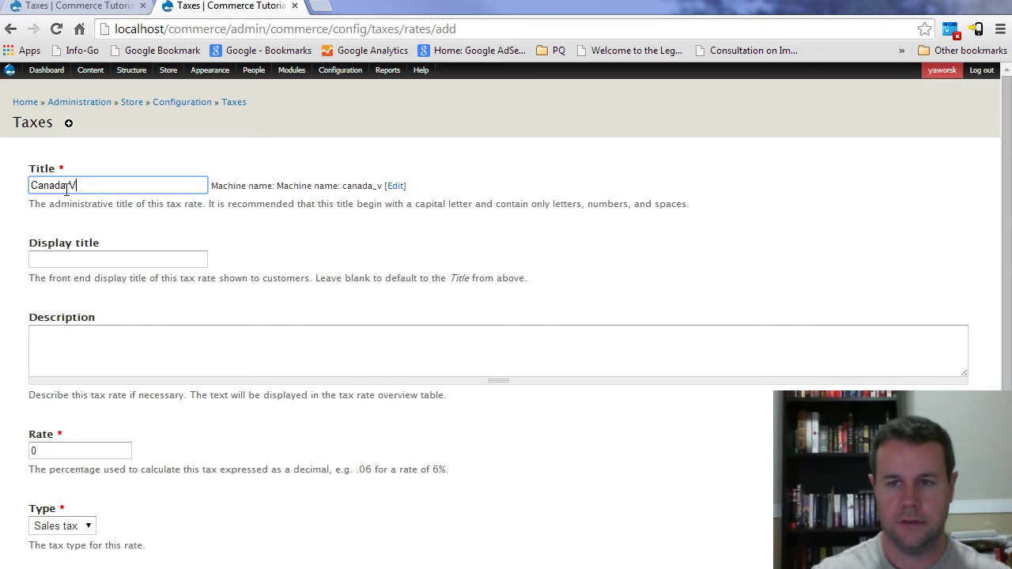
- Set the Canada VAT rate to .13, choose the VAT tax type, and save the tax rate
key("Tab")
key("Tab")
key("Tab")
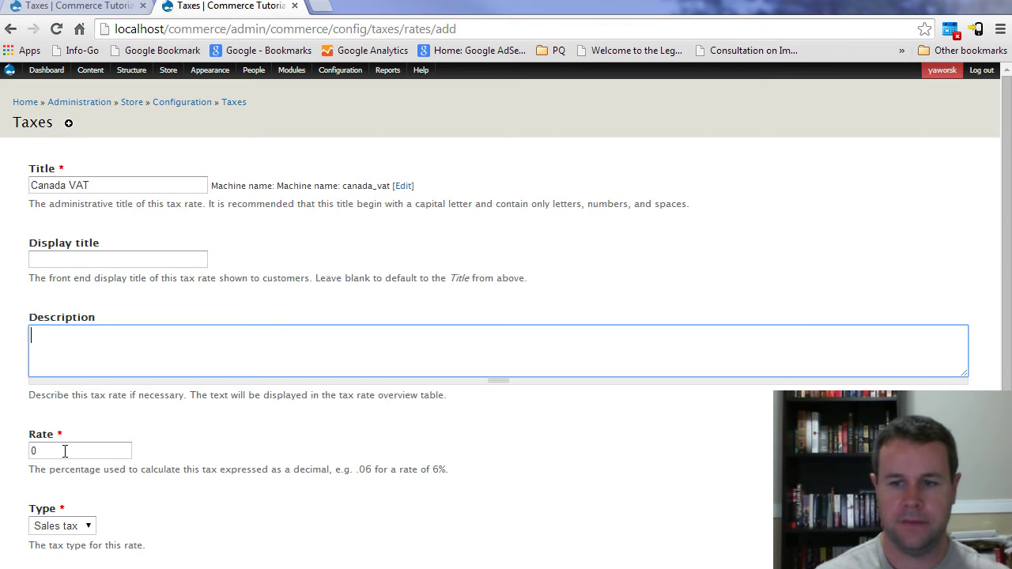
type(".13")
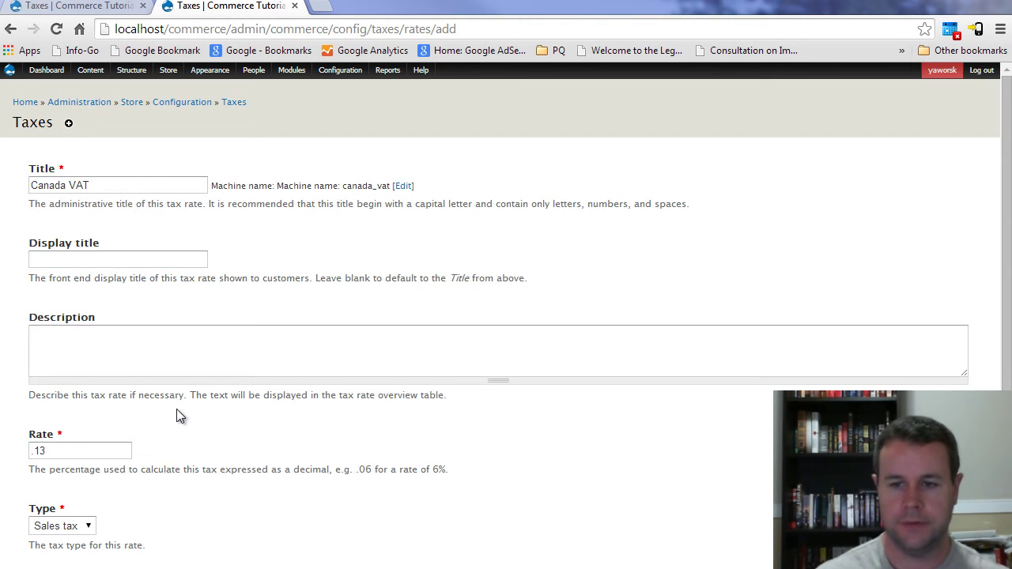
scroll(177, 417, "down", 2)
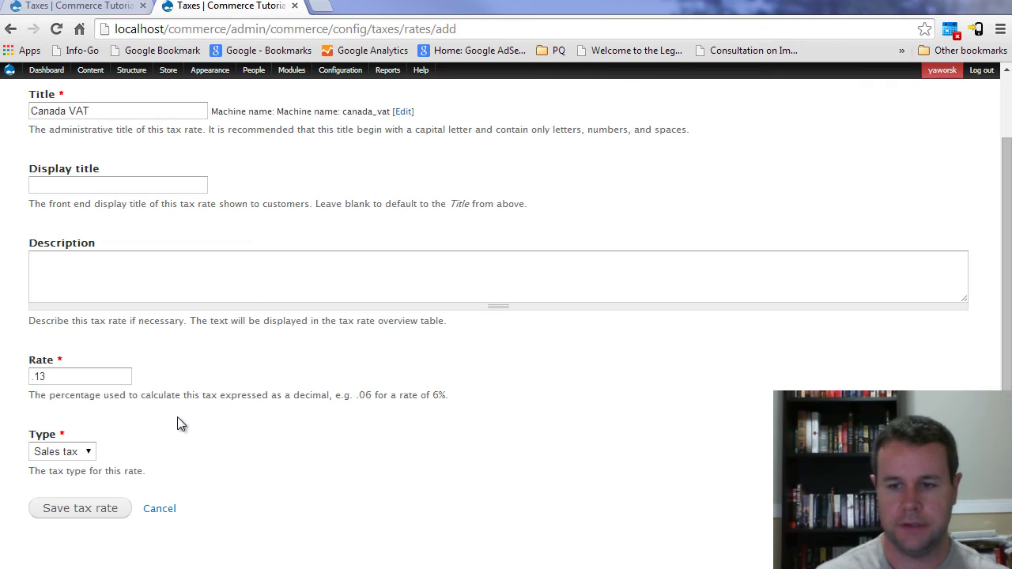
left_click(68, 454)
left_click(64, 481)
left_click(93, 513)
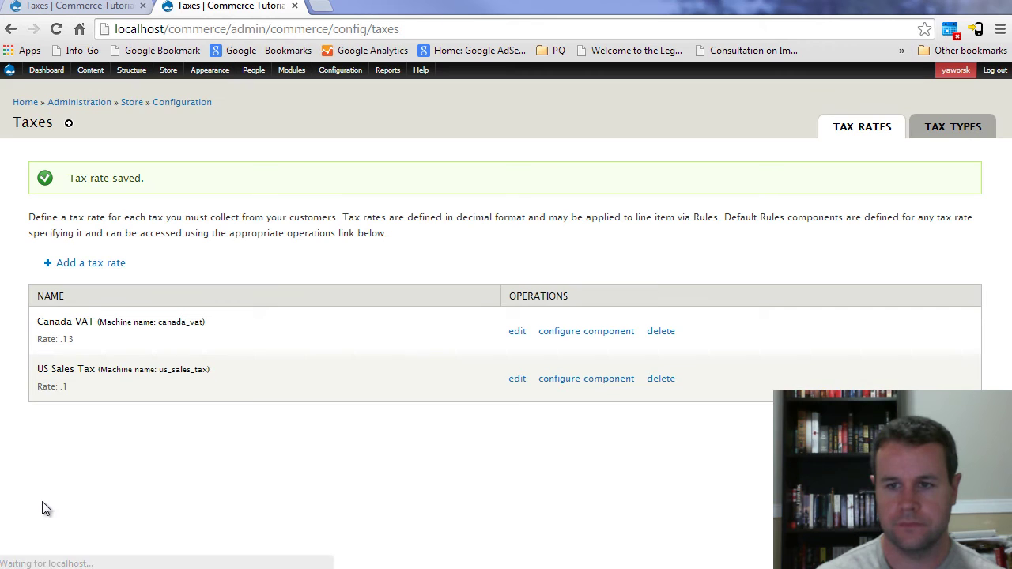
- Check the Susie Picture price on the site's home page and on its product page
left_click(28, 102)
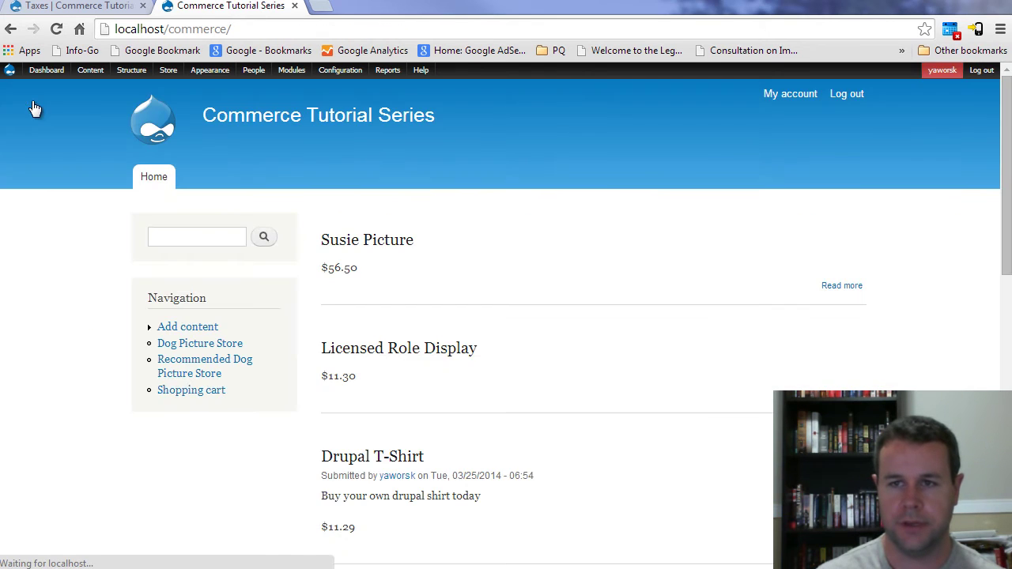
triple_click(344, 266)
left_click(352, 270)
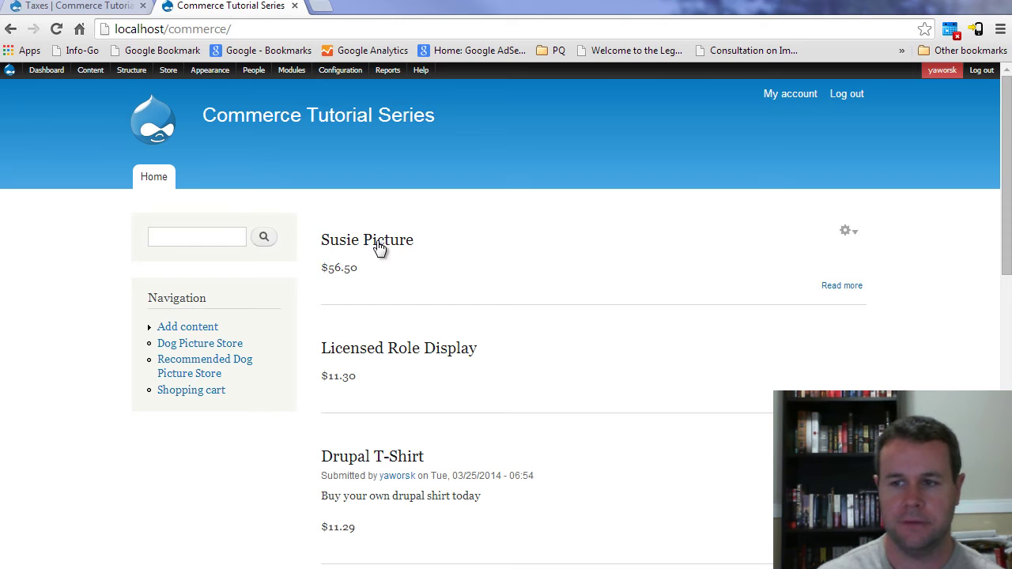
left_click(380, 247)
left_click_drag(351, 328, 329, 328)
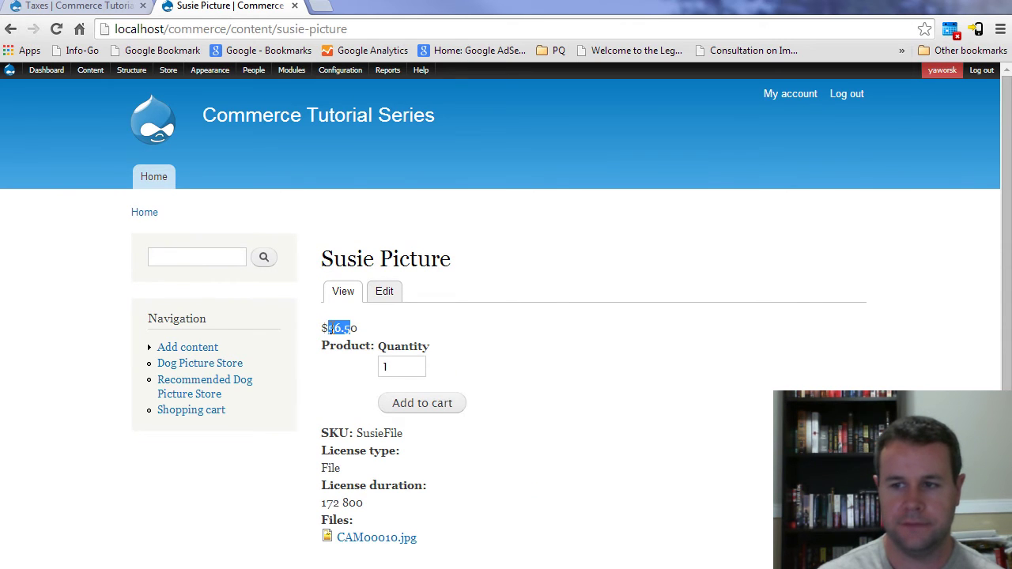
left_click(365, 337)
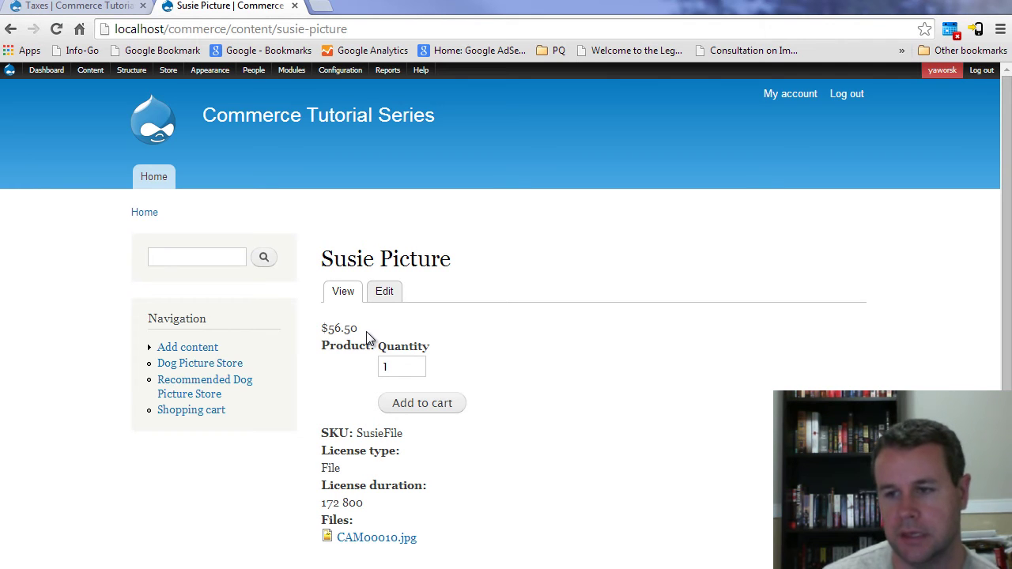
- Add one Susie Picture to the cart, open the shopping cart, and remove the duplicate Susie Pic line
left_click(438, 409)
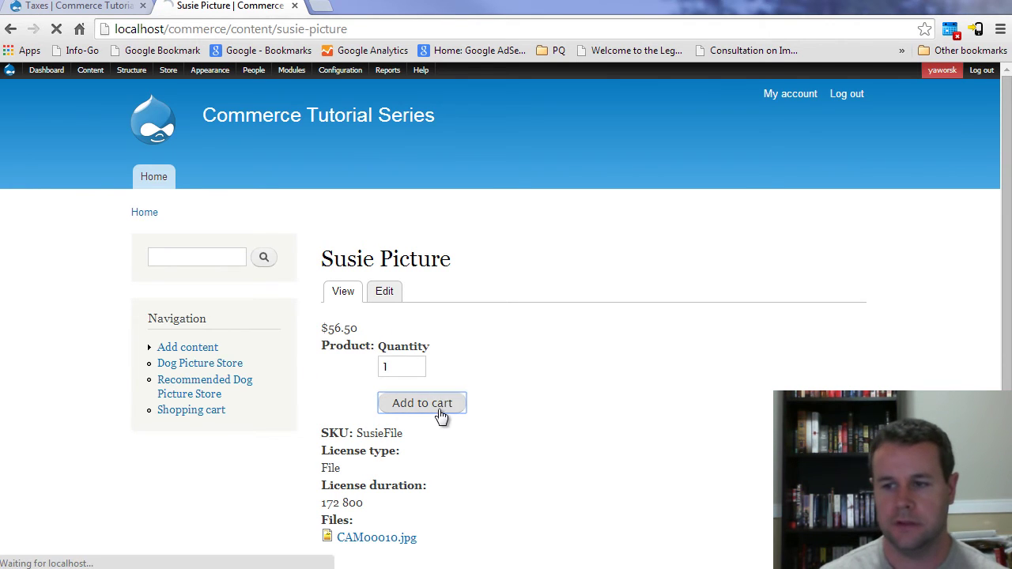
left_click(299, 228)
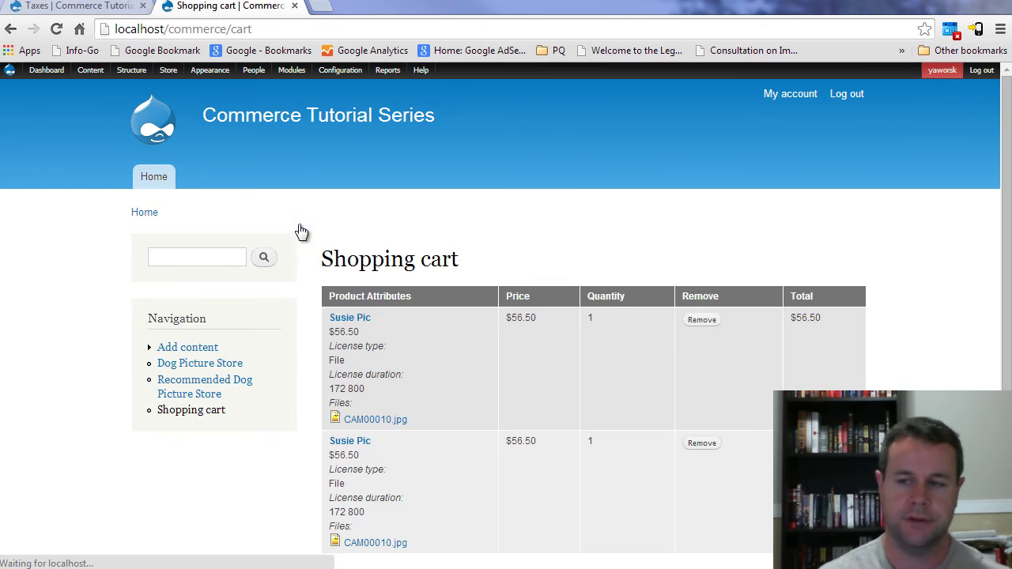
left_click(699, 319)
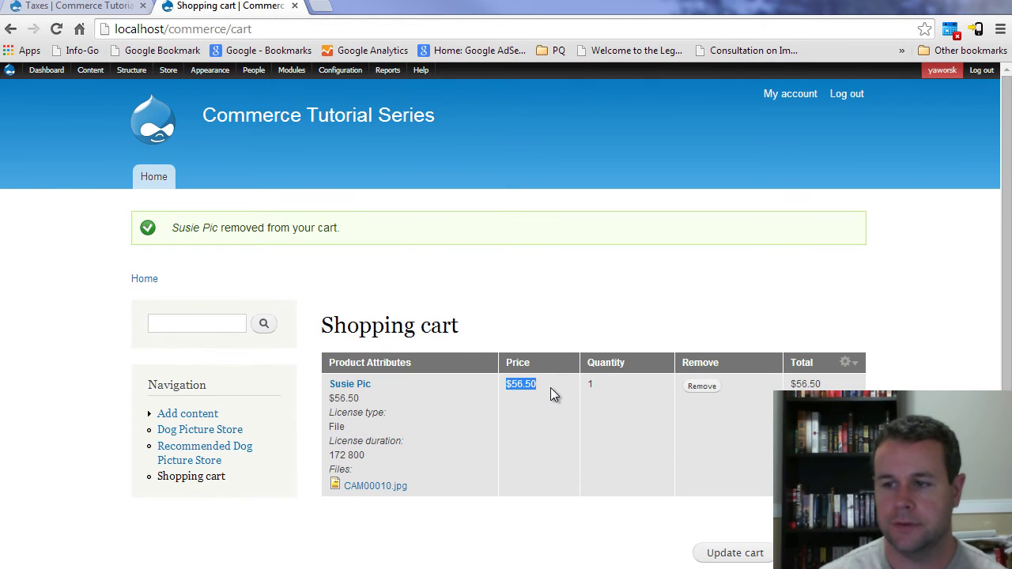
- Check the Susie Pic total in the shopping cart and proceed to checkout
left_click(721, 409)
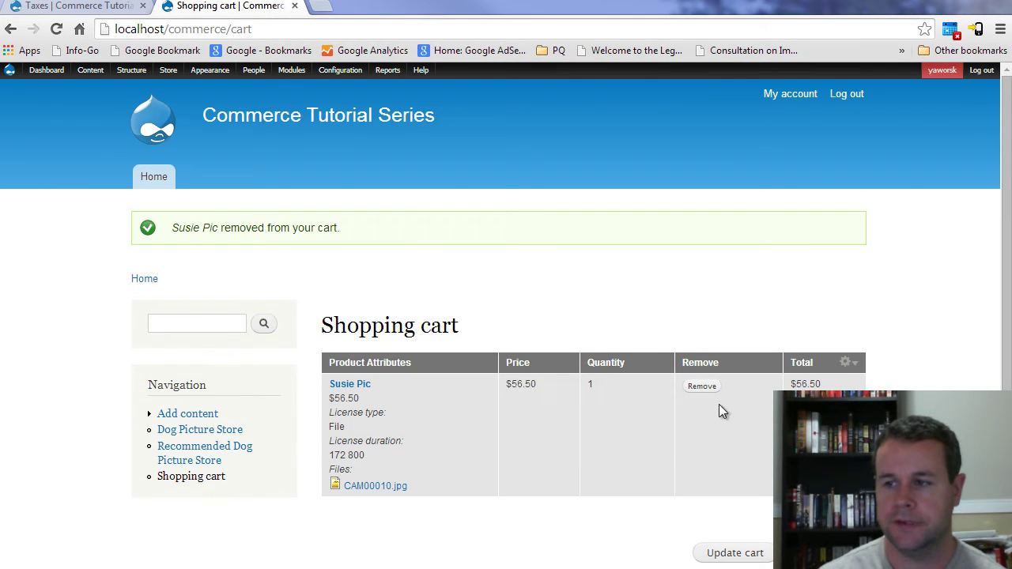
left_click_drag(790, 384, 822, 384)
left_click(808, 553)
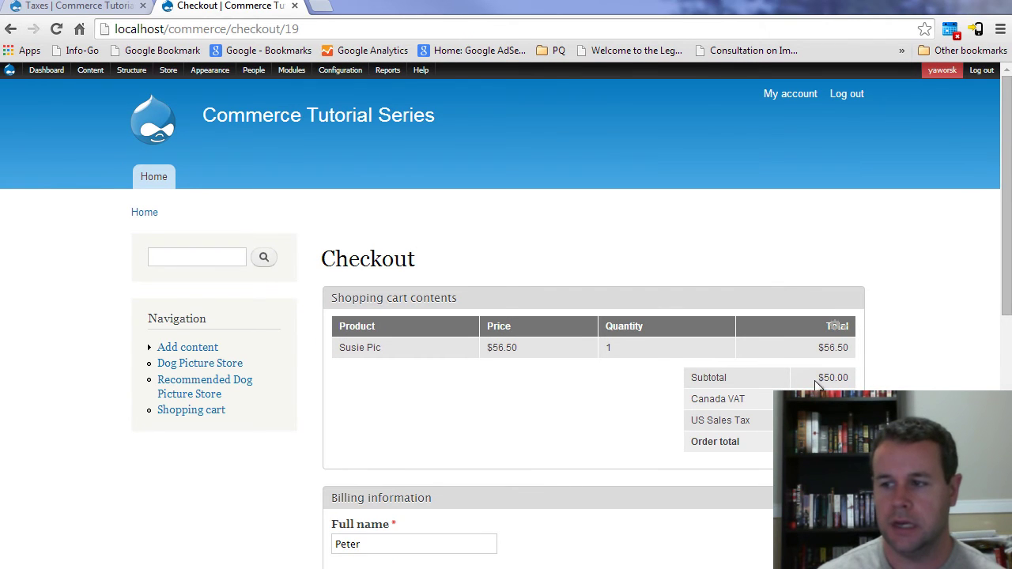
- Check the subtotal, Canada VAT and US Sales Tax amounts on the checkout page for the US billing address
left_click_drag(816, 383, 843, 380)
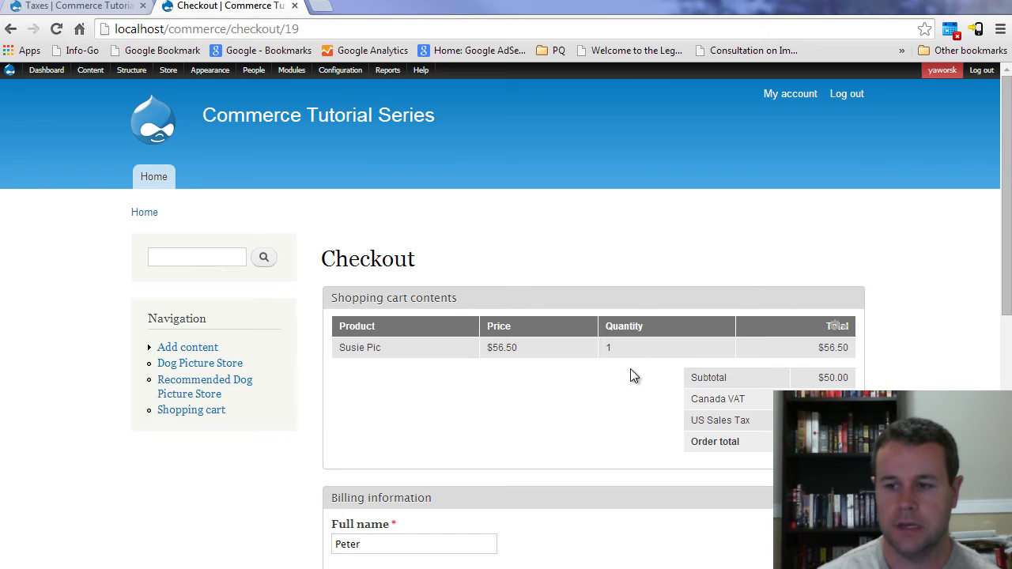
scroll(630, 369, "down", 2)
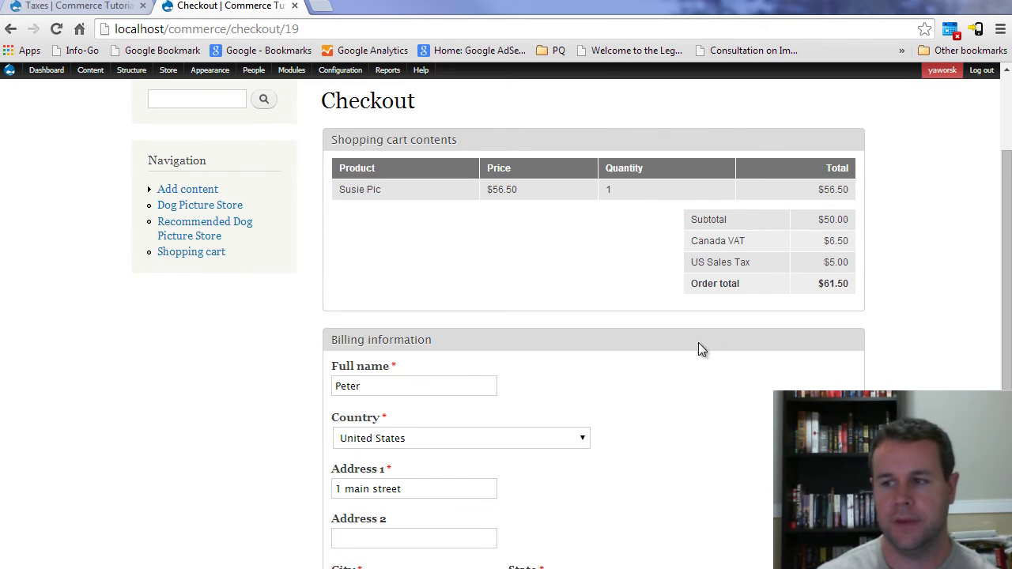
left_click_drag(850, 262, 827, 240)
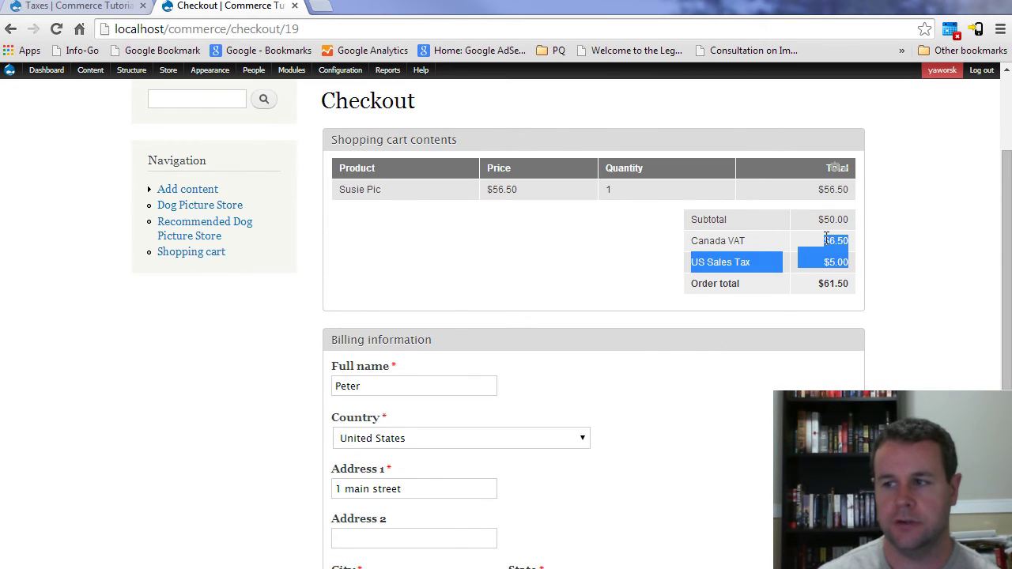
left_click(827, 240)
- Change the billing country to Canada and the province to Ontario, and continue to the order review
scroll(627, 347, "down", 2)
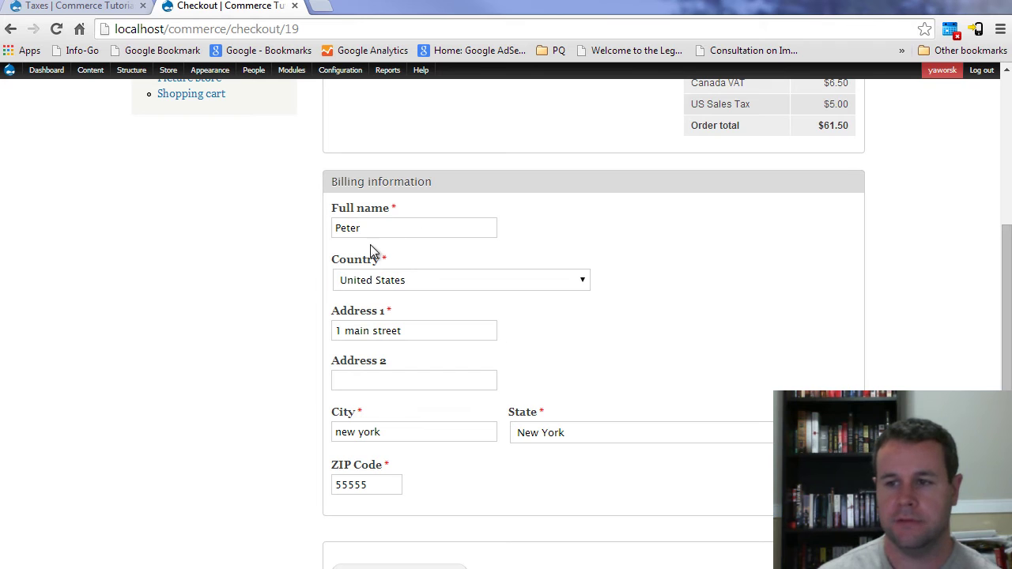
left_click(401, 280)
key("r")
key("u")
scroll(476, 425, "up", 20)
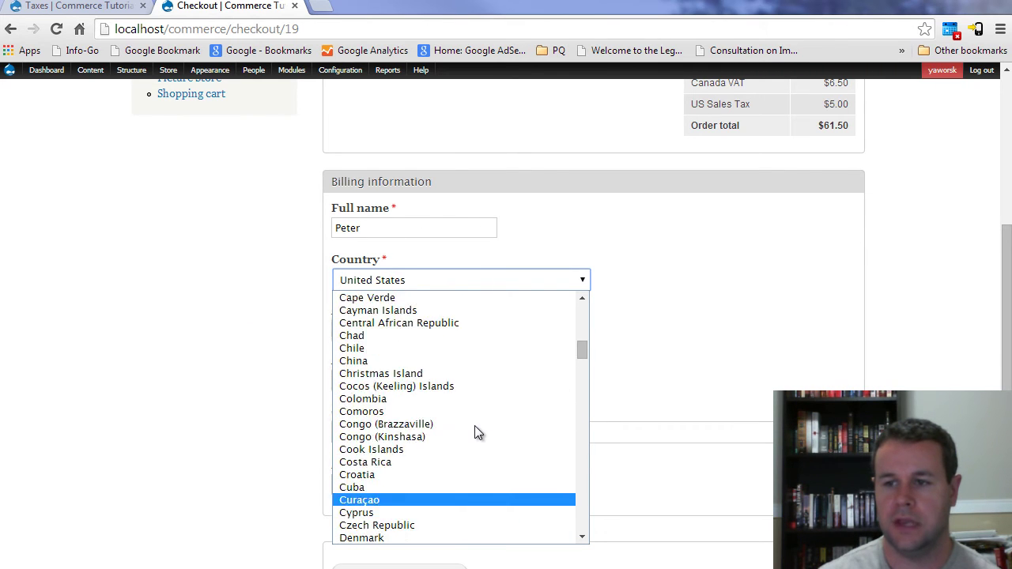
left_click(378, 444)
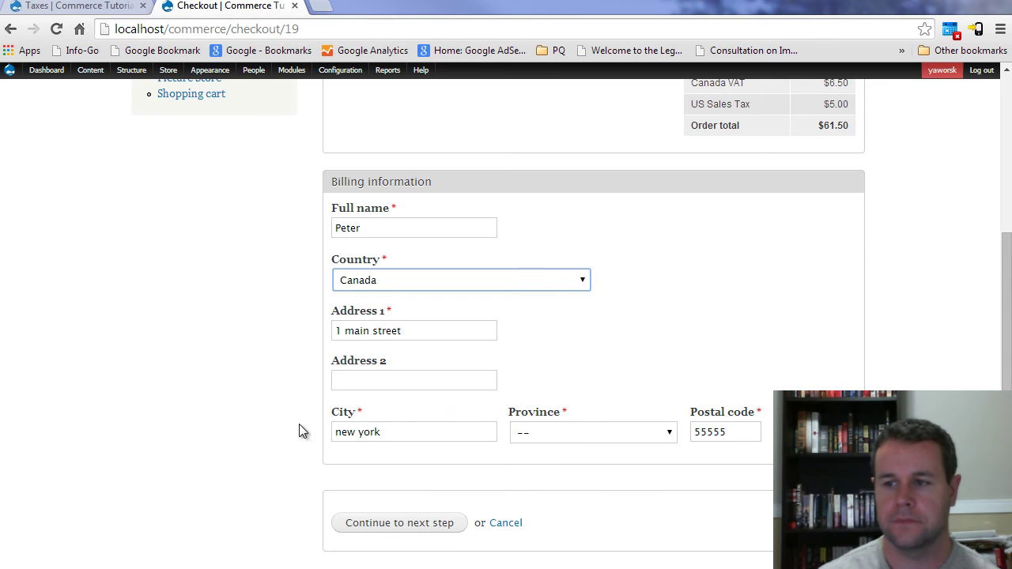
left_click(575, 432)
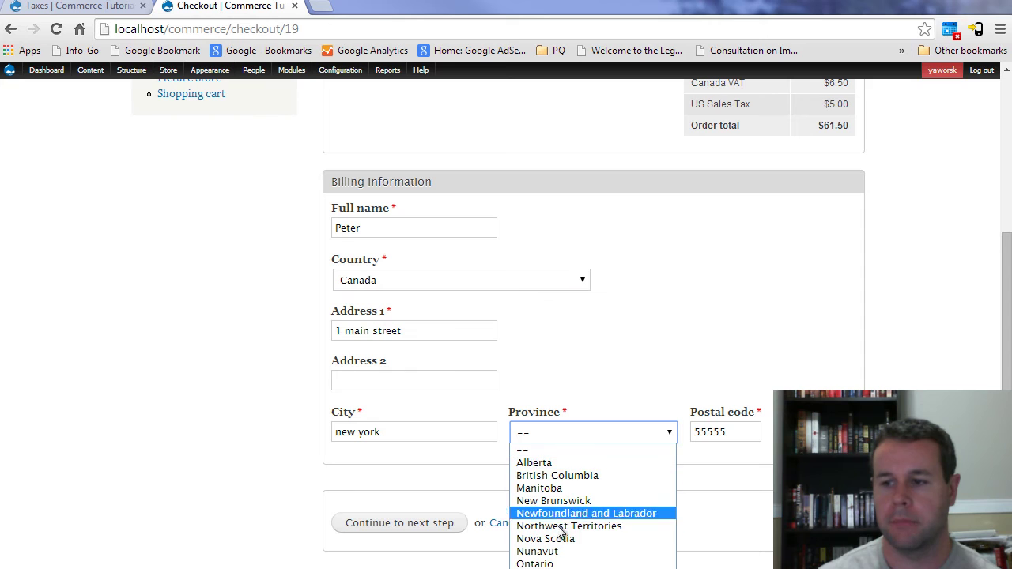
left_click(538, 563)
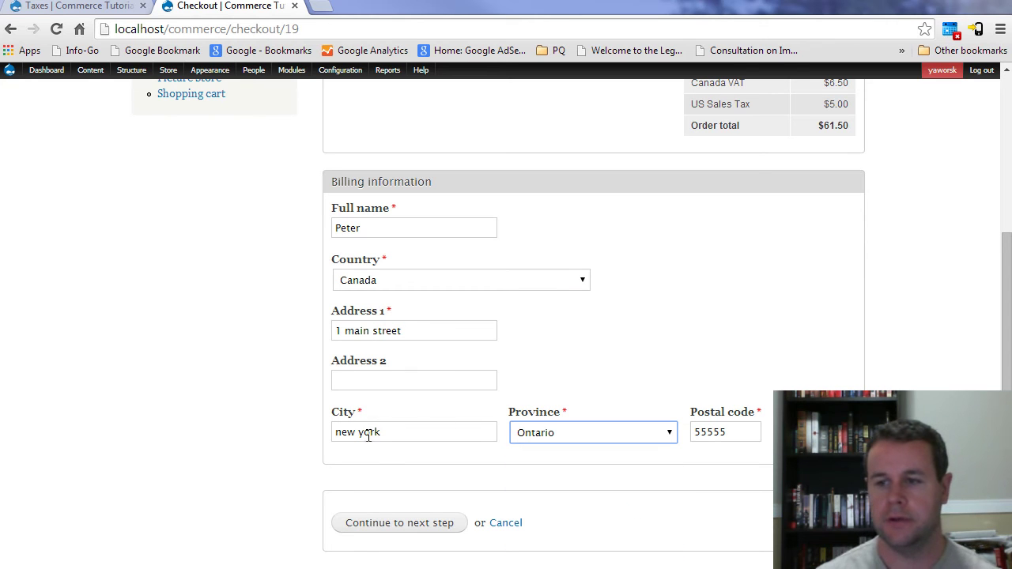
left_click(403, 523)
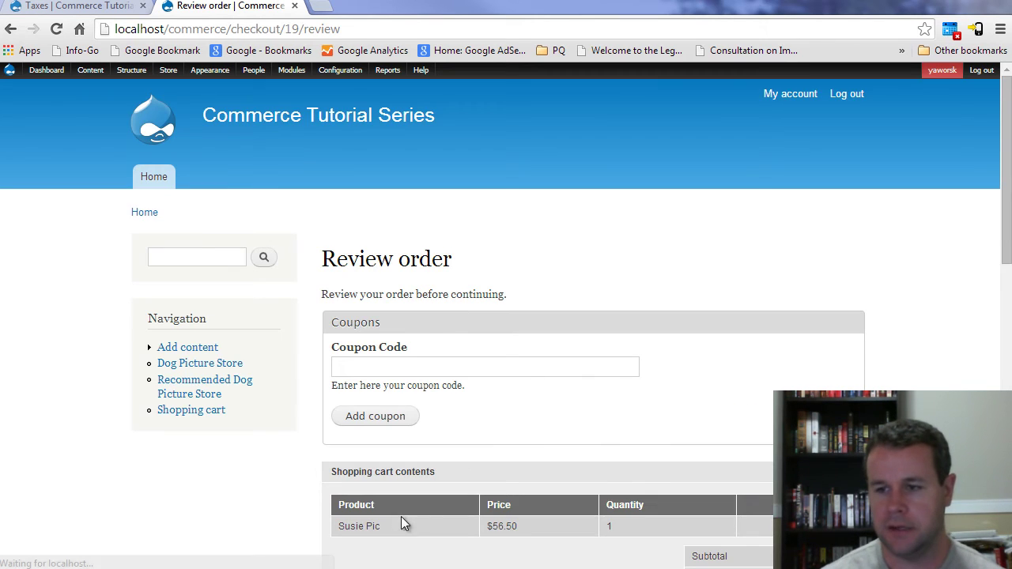
- Check the Canada VAT line and order total on the order review page for the Canadian billing address
scroll(442, 393, "down", 2)
scroll(464, 412, "down", 1)
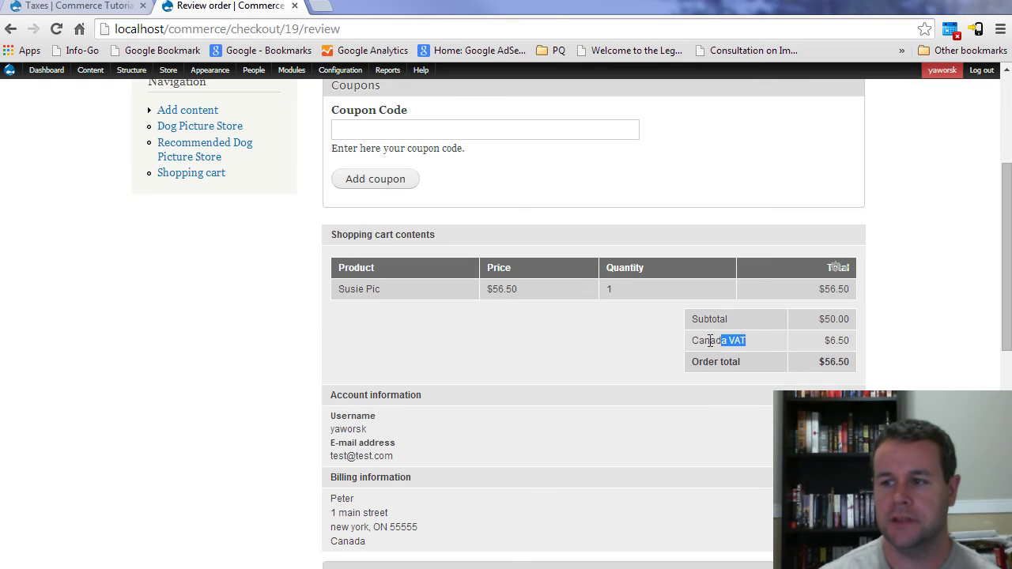
left_click_drag(710, 341, 680, 338)
left_click(770, 322)
left_click_drag(822, 341, 857, 340)
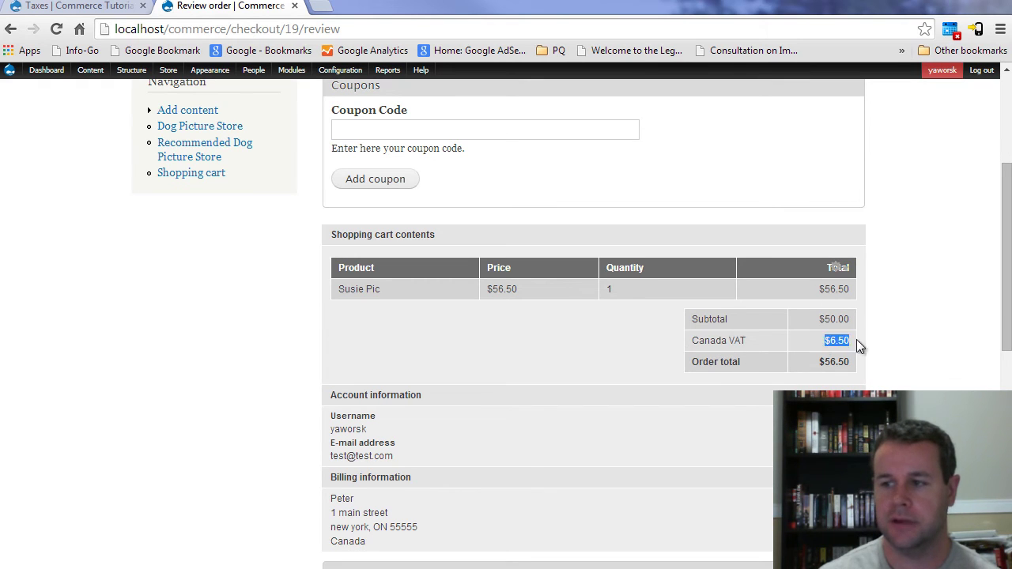
left_click(699, 375)
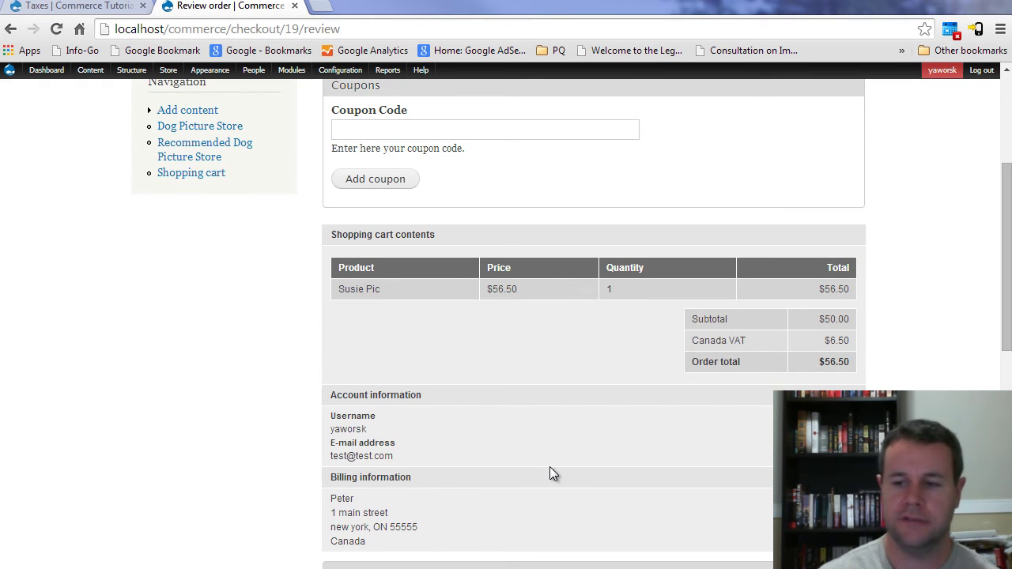
scroll(550, 467, "down", 1)
scroll(555, 469, "up", 4)
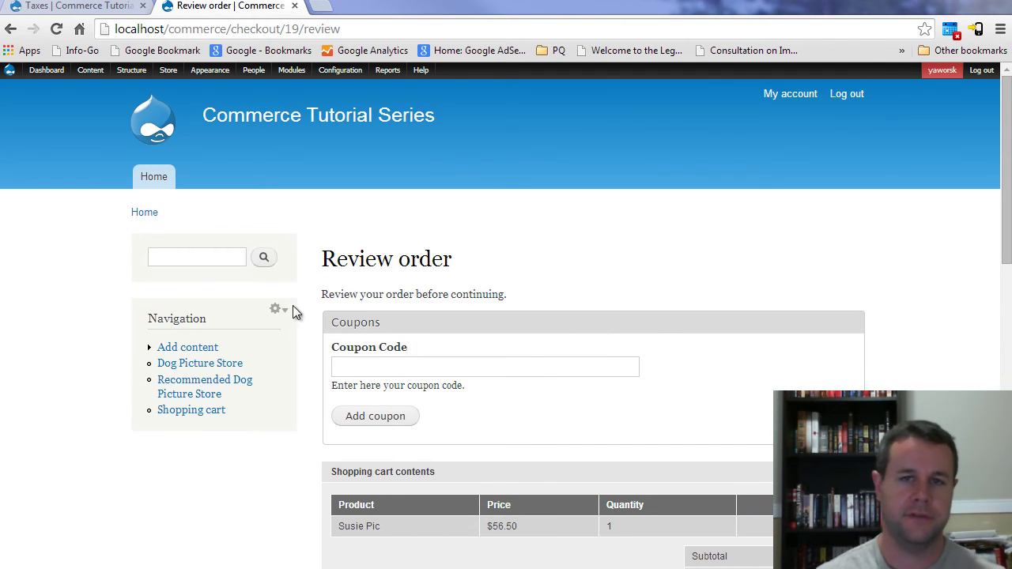
- Open the rule configuration of the VAT tax type and add an Order address component comparison condition
mouse_move(165, 72)
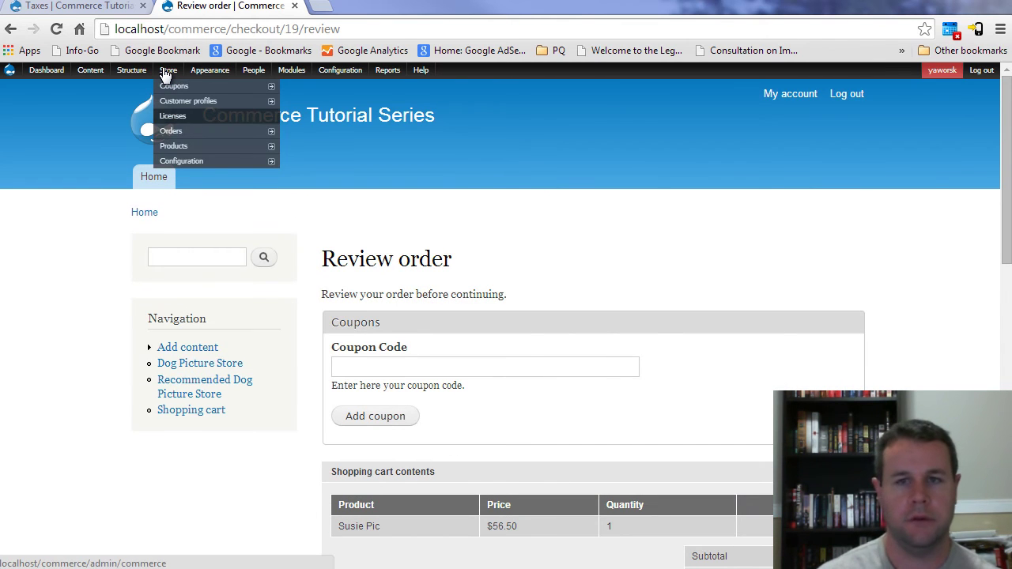
mouse_move(221, 163)
mouse_move(304, 255)
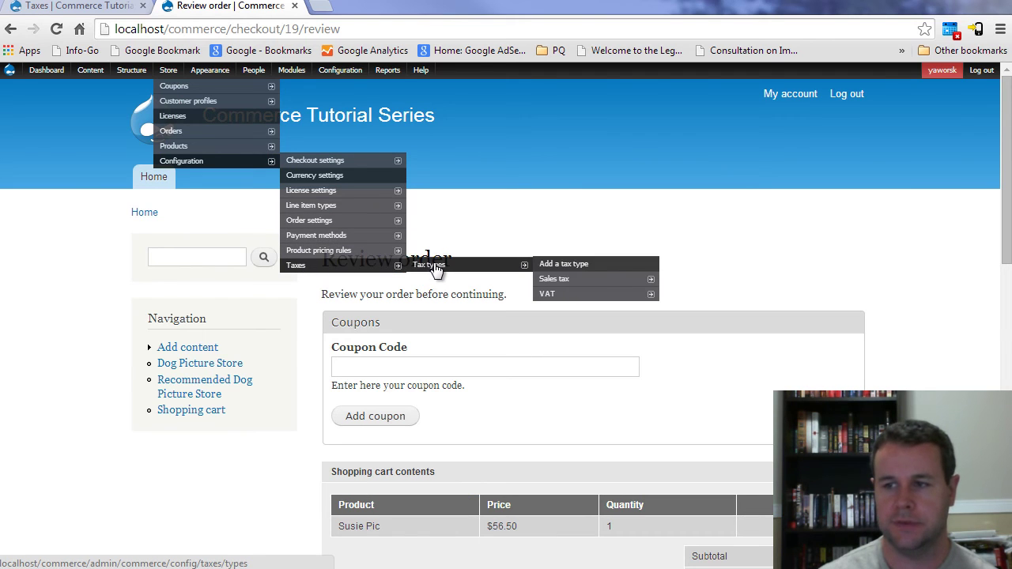
left_click(434, 268)
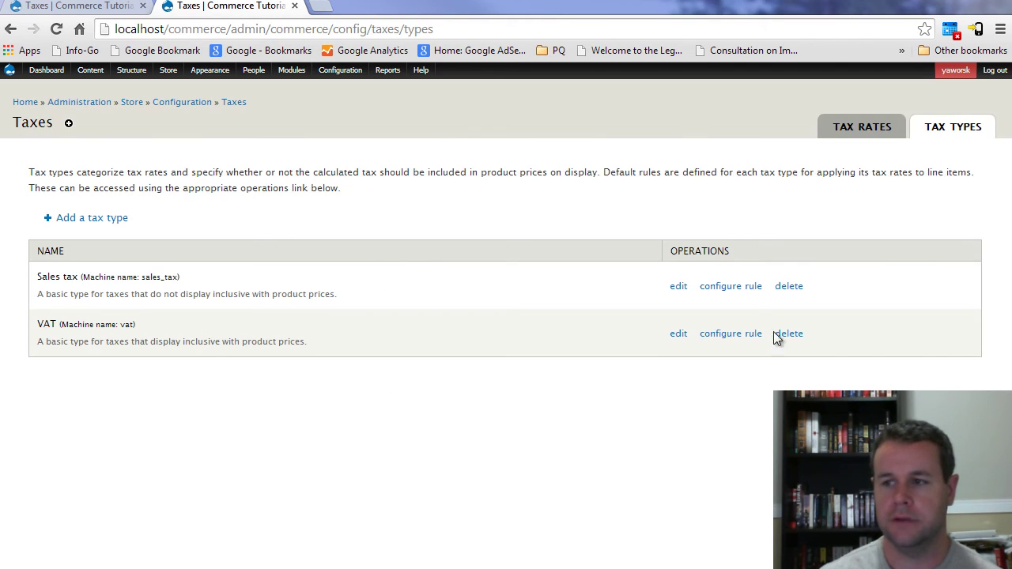
left_click(734, 333)
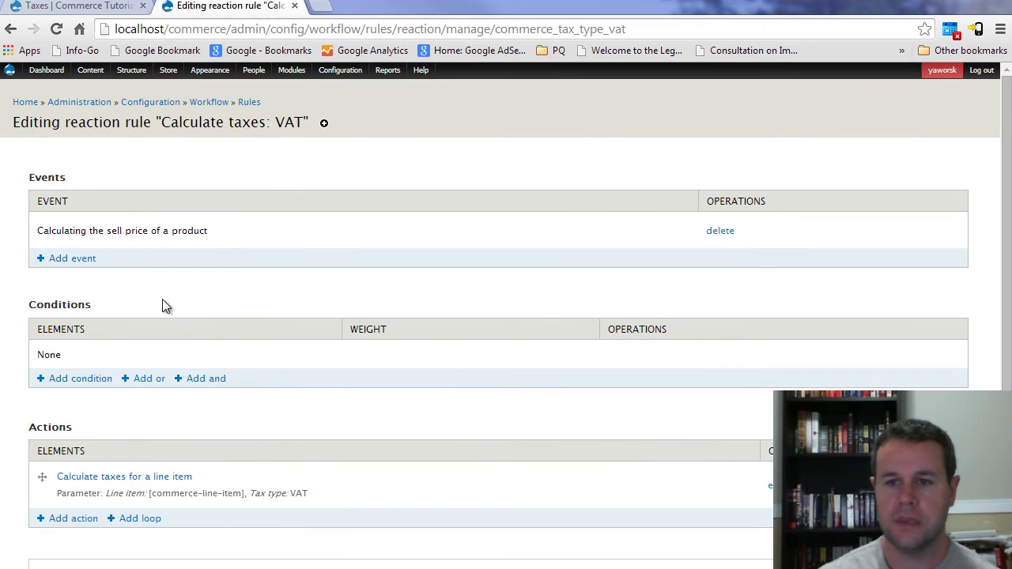
left_click(93, 379)
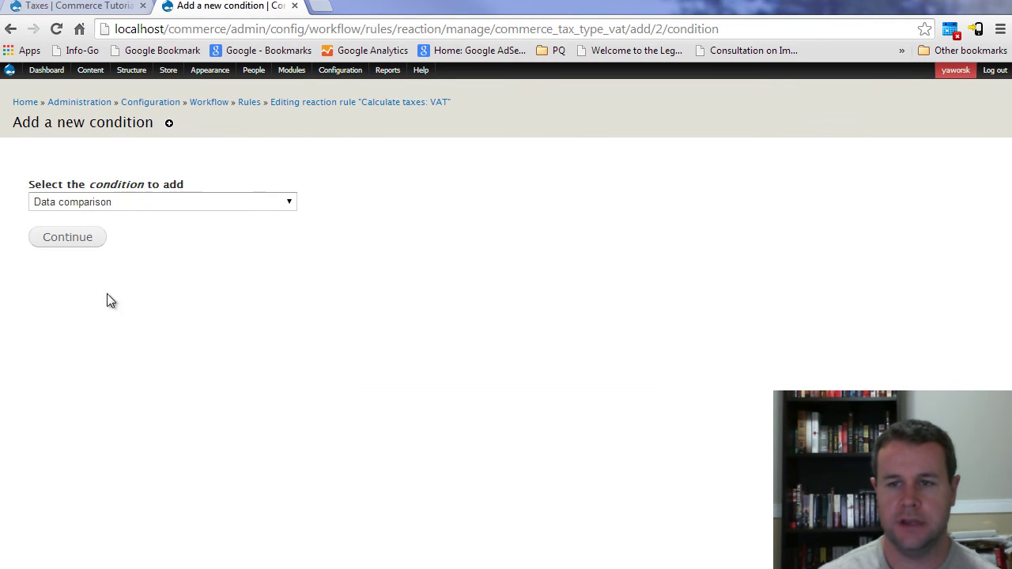
left_click(108, 204)
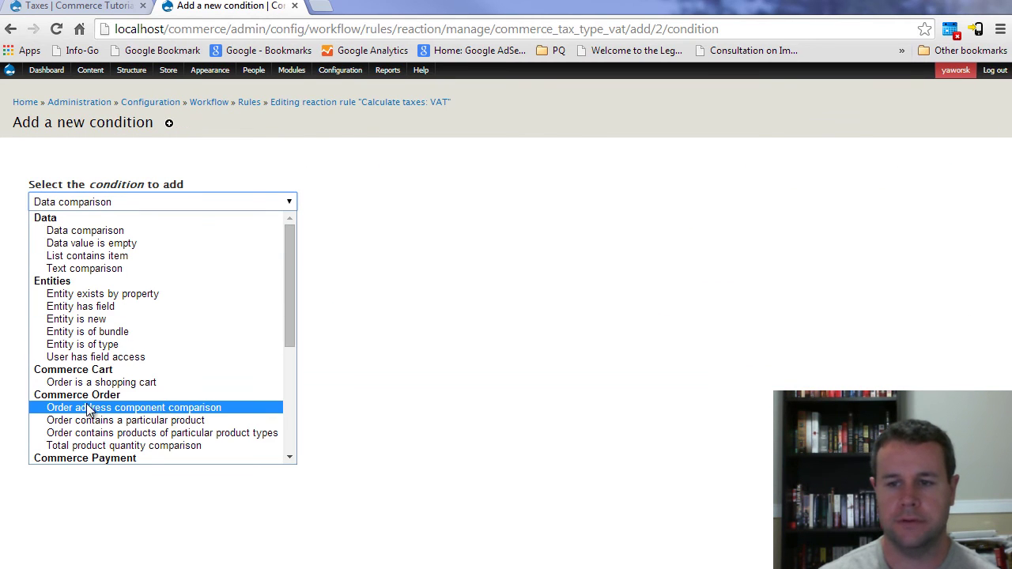
left_click(158, 408)
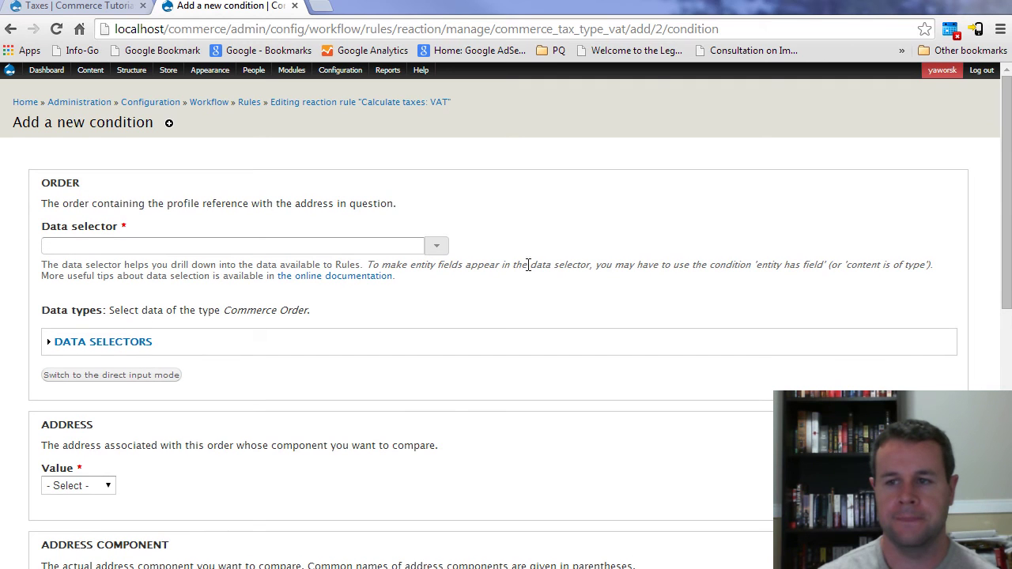
- Set the condition's order data selector to commerce-line-item:order and its address to Address
left_click(443, 249)
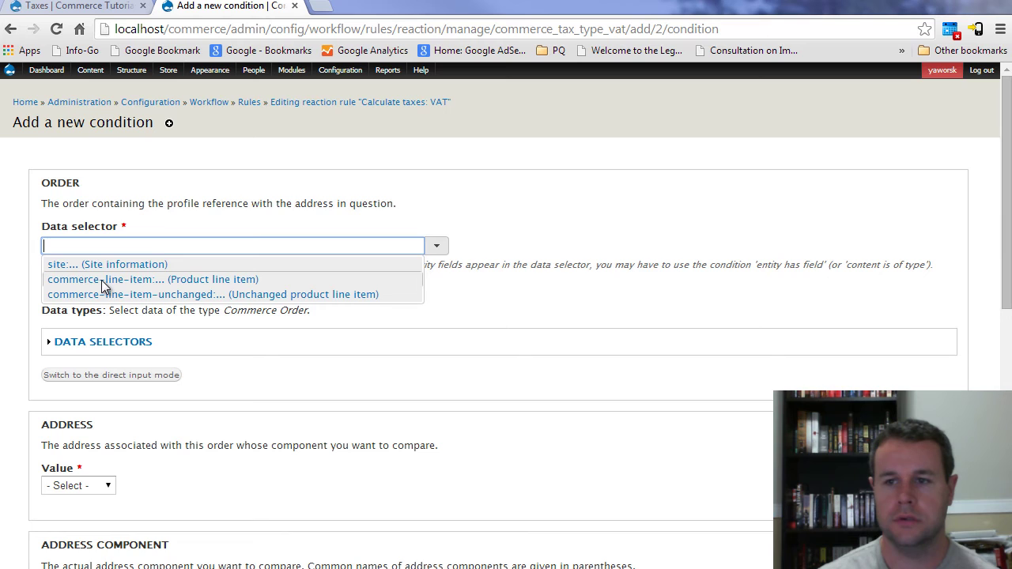
left_click(80, 283)
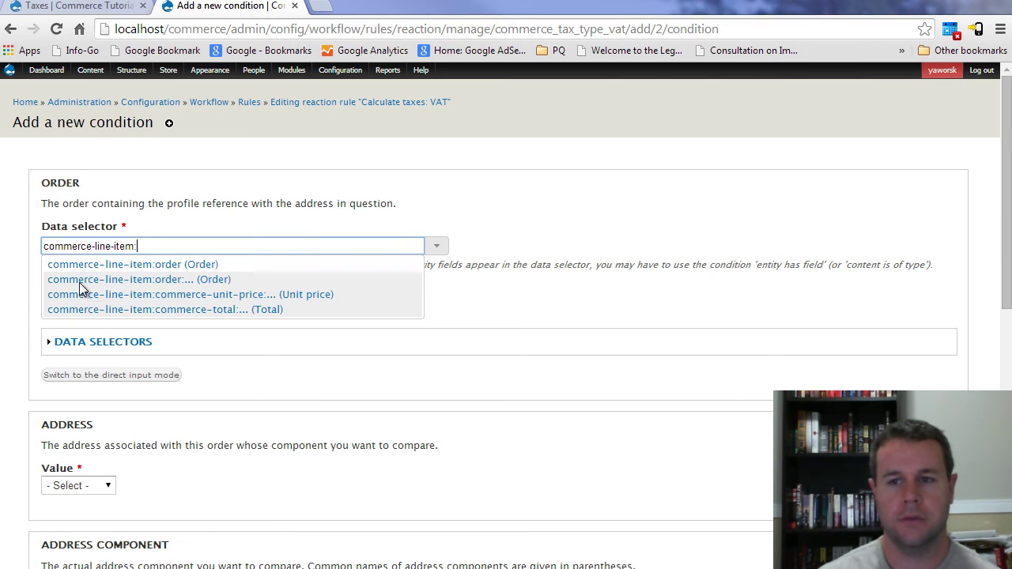
left_click(167, 266)
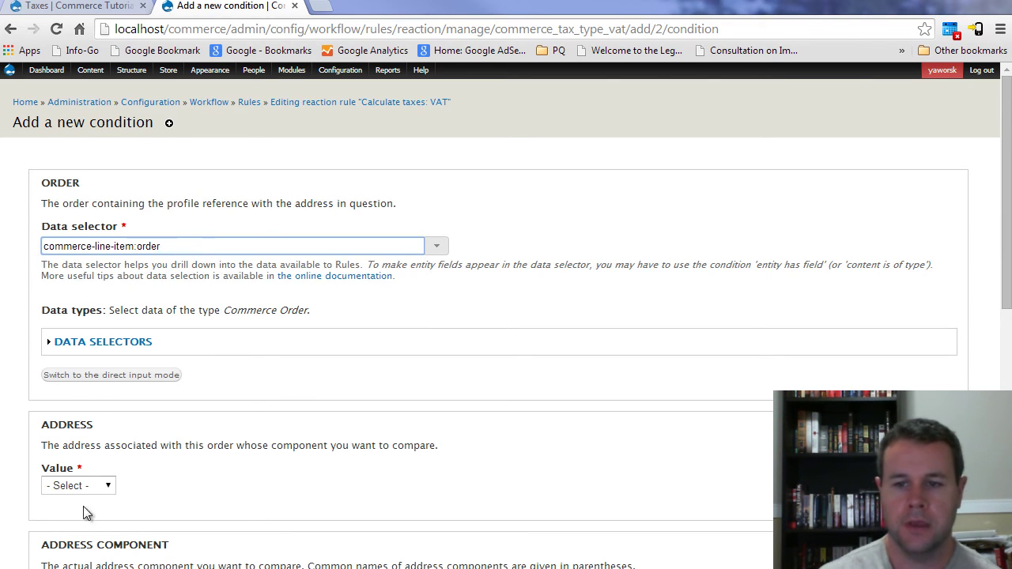
left_click(100, 485)
left_click(87, 526)
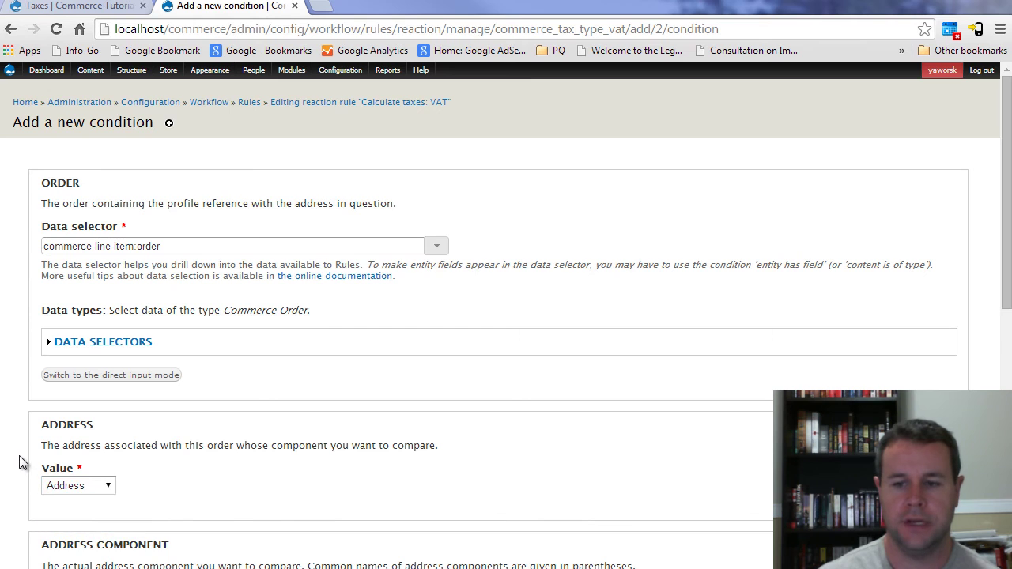
- Set the condition's address component to Country with the comparison value CA, and save the condition
scroll(23, 463, "down", 2)
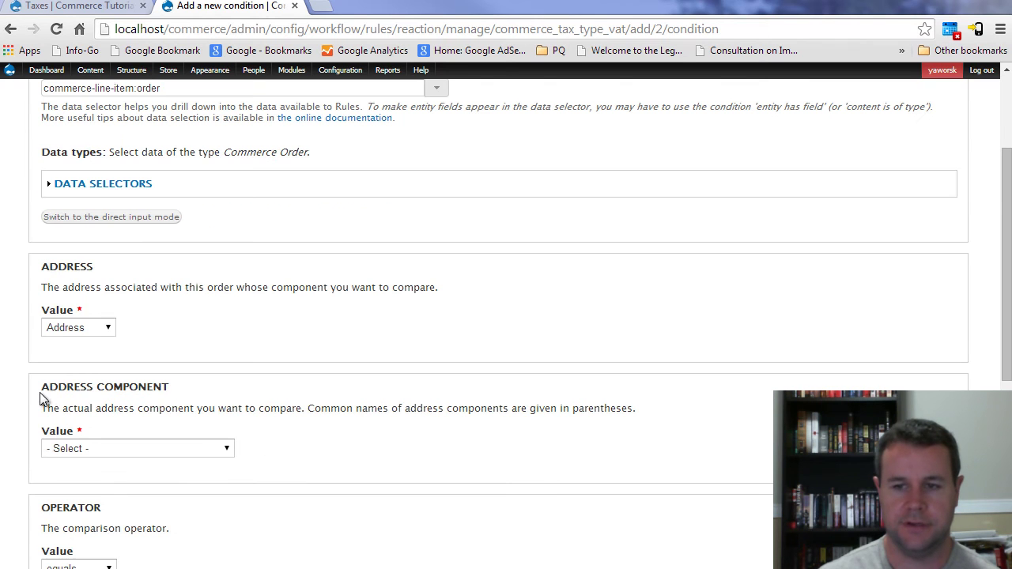
left_click(106, 448)
left_click(91, 477)
scroll(19, 459, "down", 2)
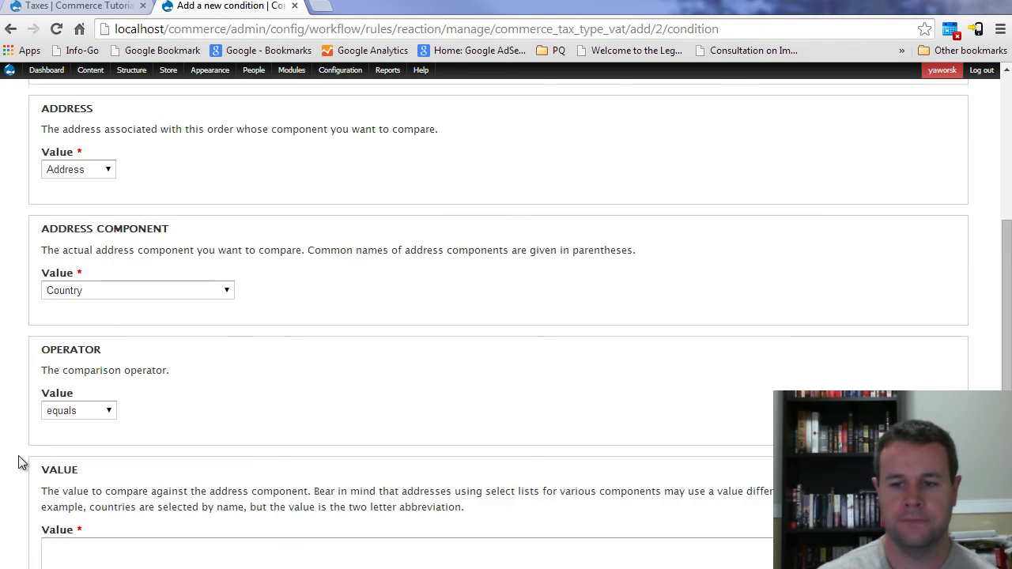
scroll(18, 462, "down", 1)
left_click(93, 485)
type("C")
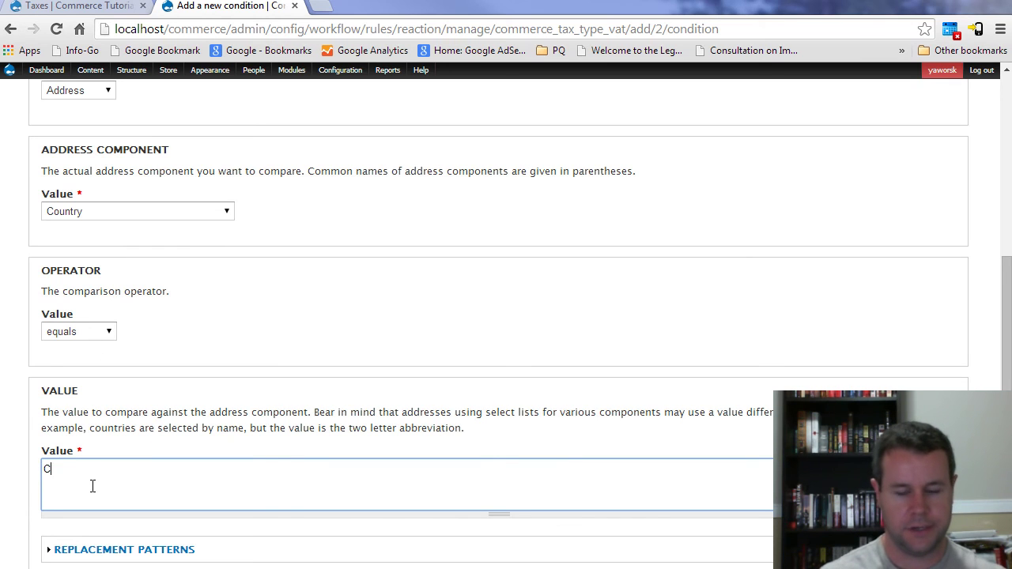
type("A")
left_click(26, 442)
scroll(27, 442, "down", 2)
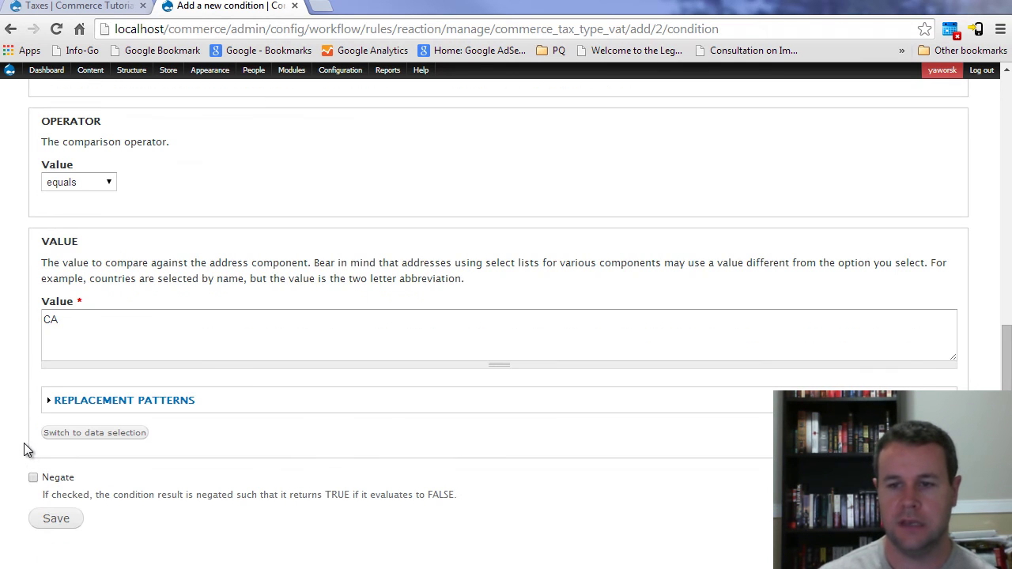
left_click(49, 525)
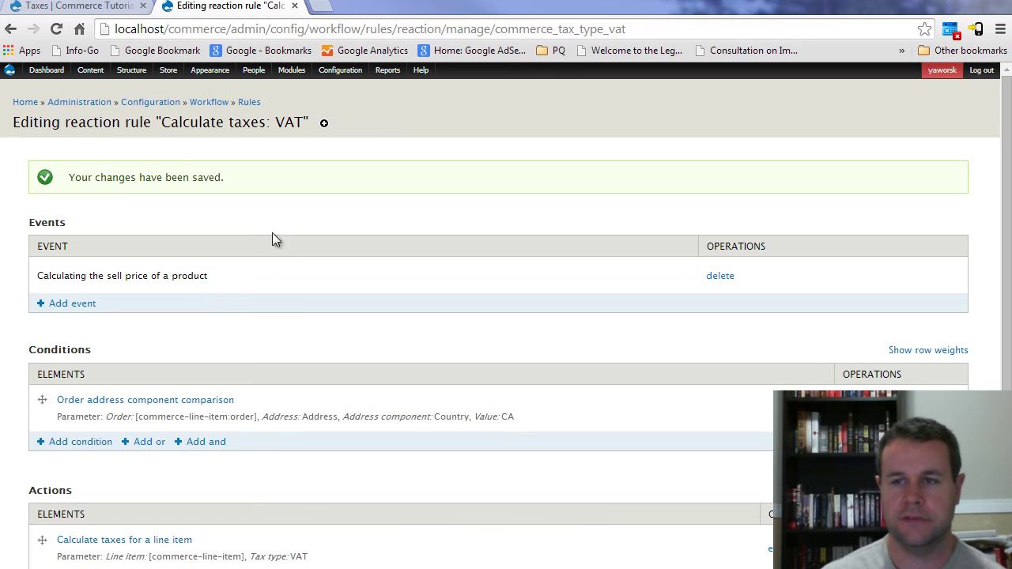
- Return to the site's home page, open the shopping cart and proceed to checkout
left_click(26, 105)
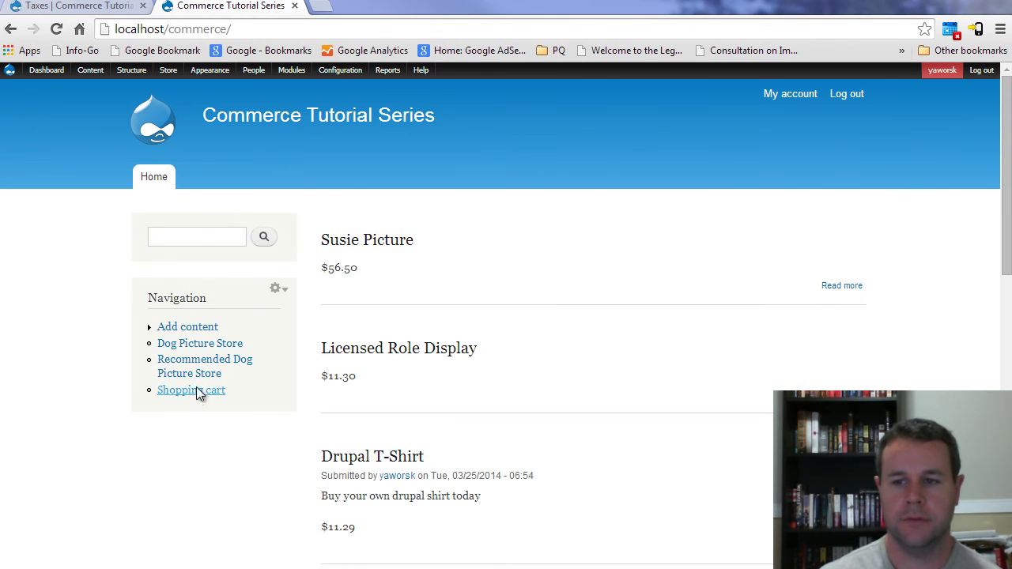
left_click(199, 393)
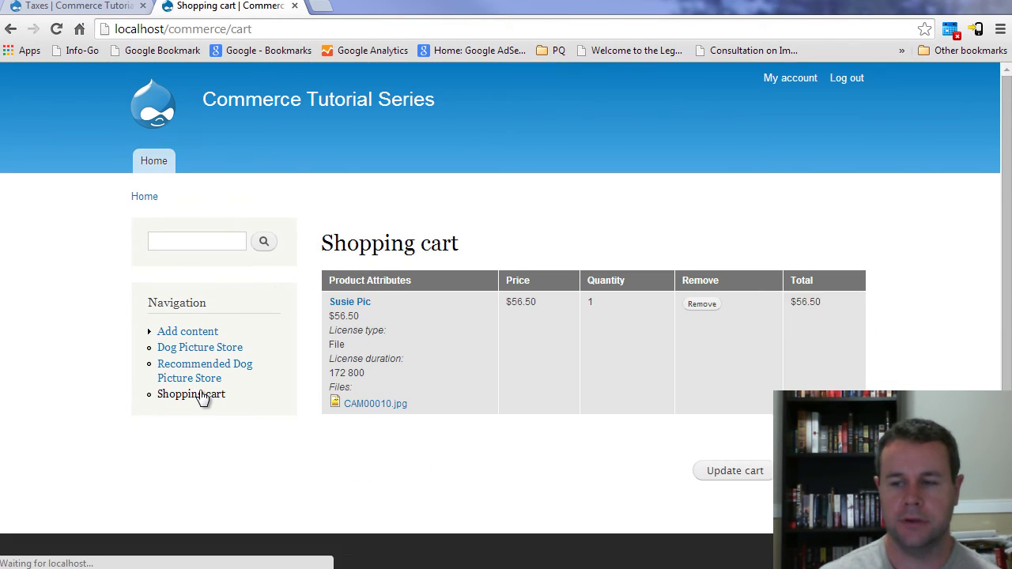
left_click(811, 471)
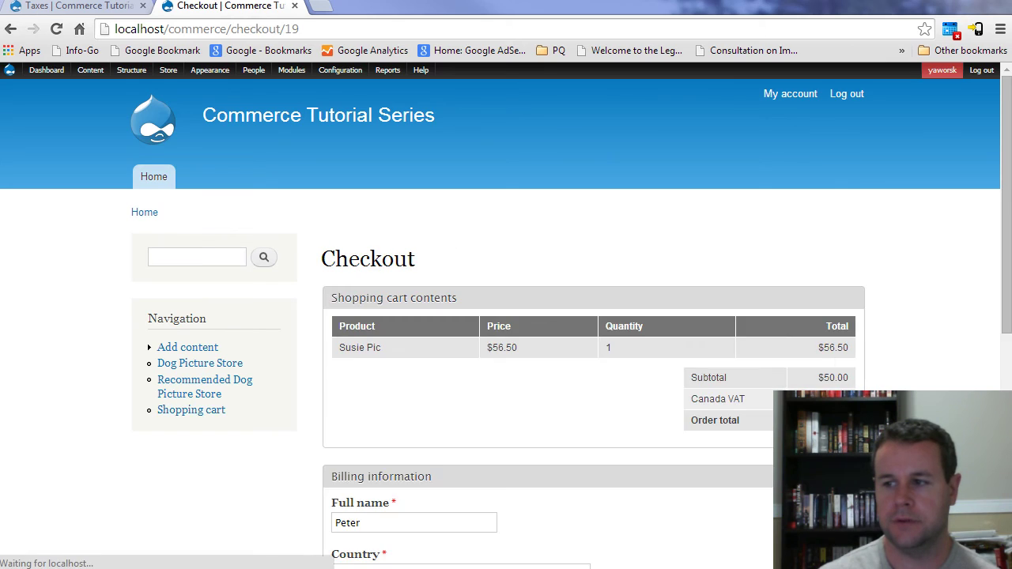
- Check the Canada VAT amount in the checkout totals against the Canadian billing information
scroll(770, 328, "down", 2)
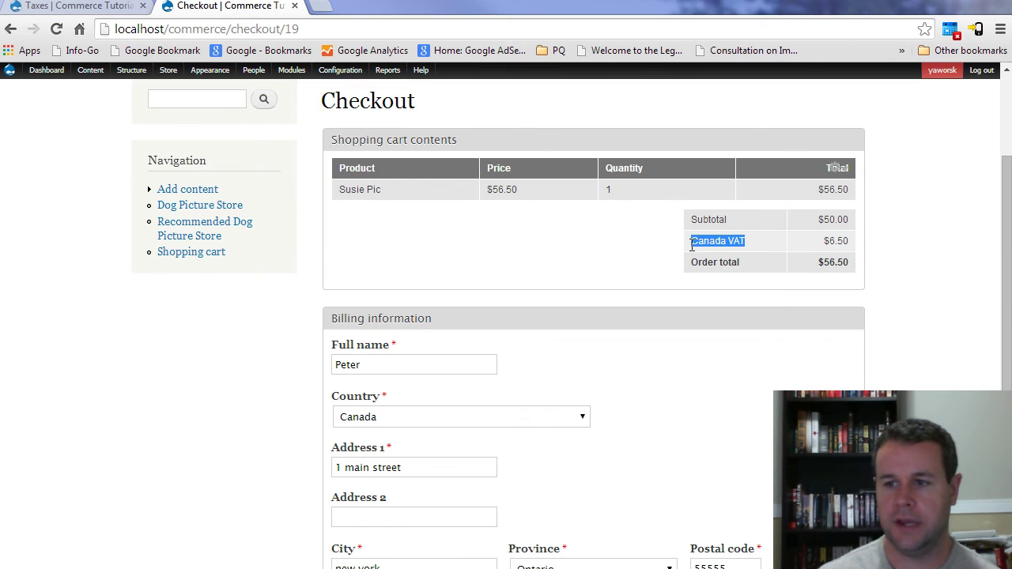
left_click(526, 362)
left_click_drag(849, 242, 814, 248)
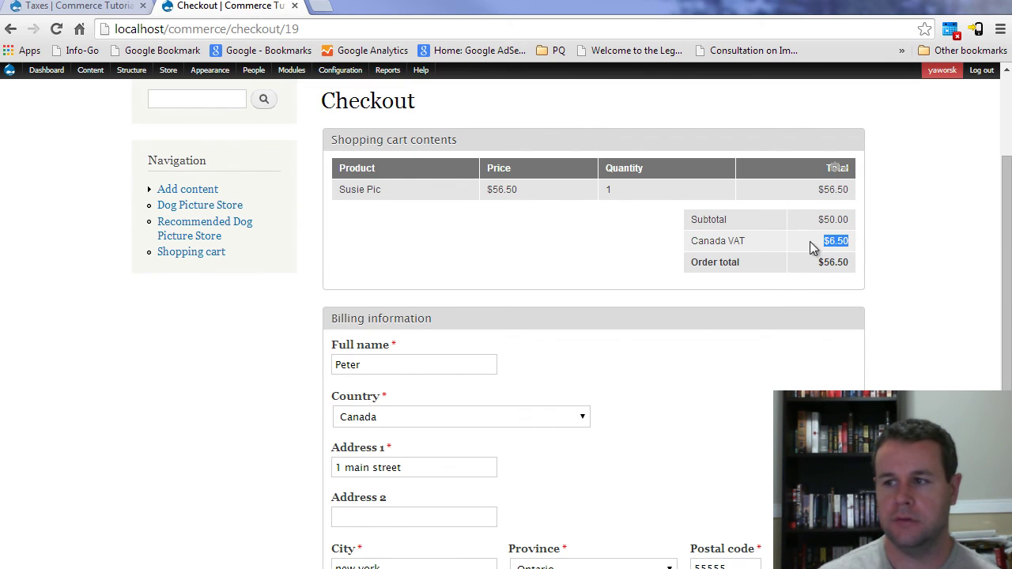
left_click(584, 385)
scroll(608, 391, "down", 1)
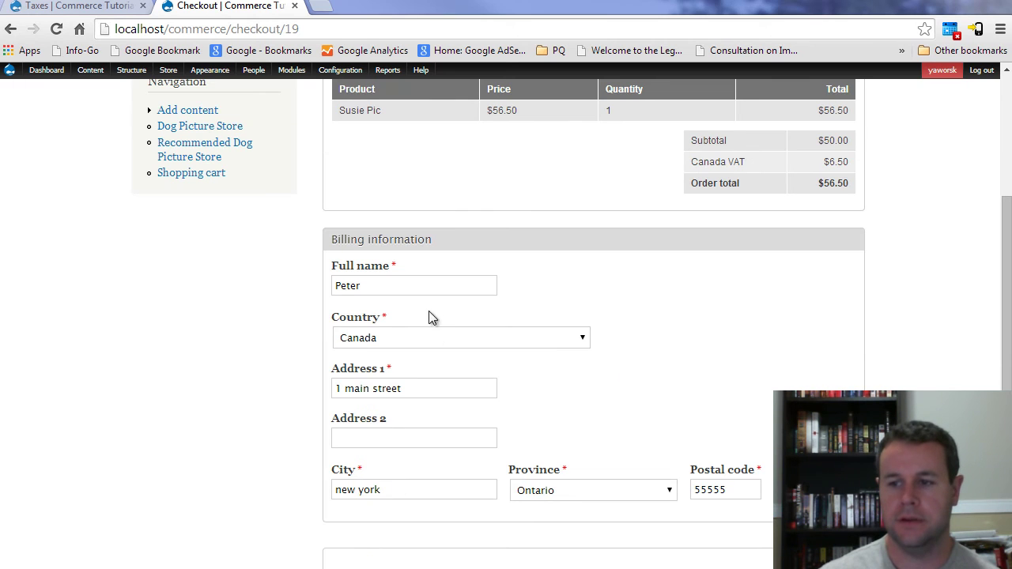
- Change the billing country to United States in the checkout's billing information
scroll(640, 419, "down", 1)
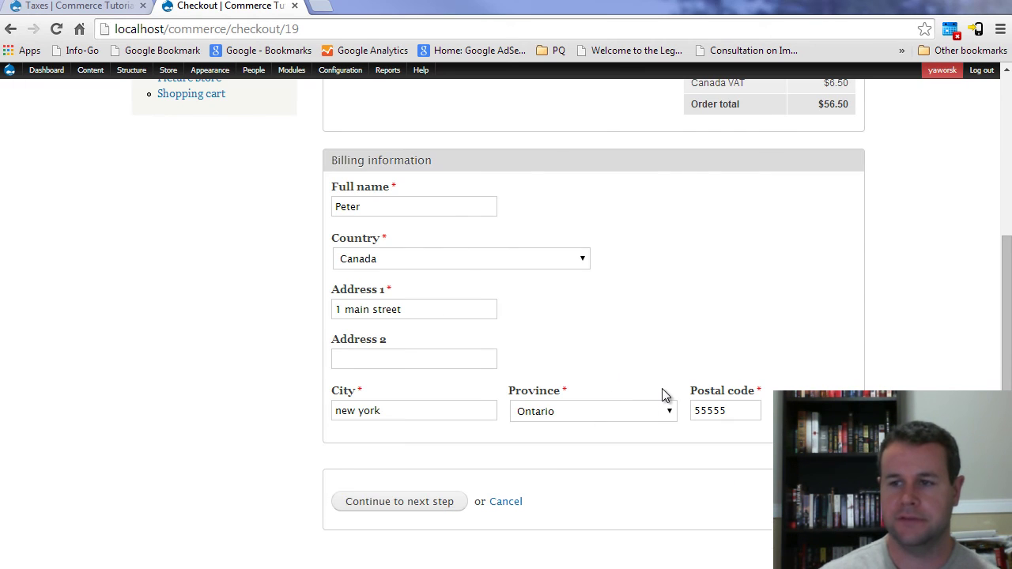
scroll(661, 395, "up", 5)
scroll(466, 304, "down", 3)
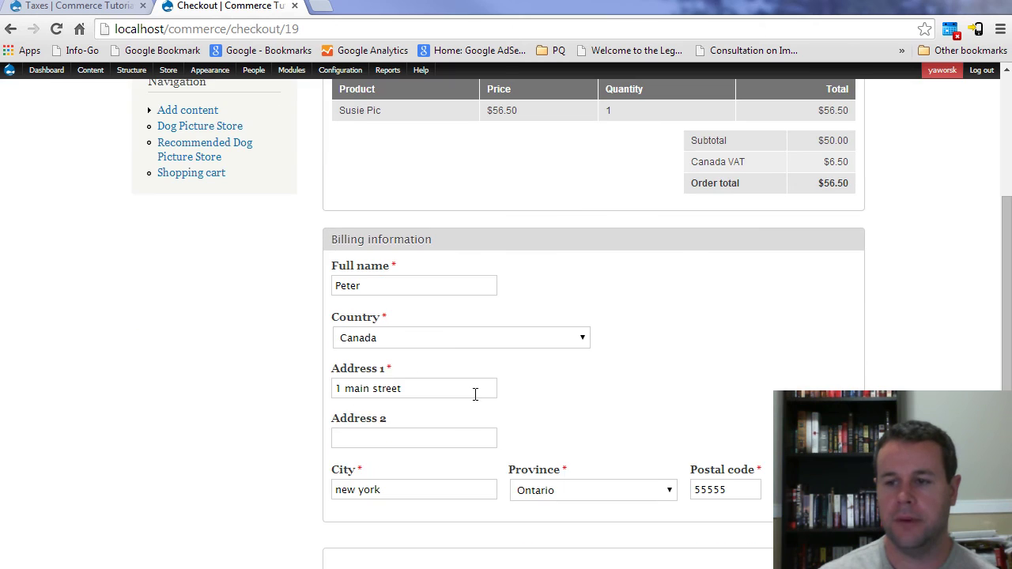
left_click(384, 339)
scroll(403, 475, "down", 20)
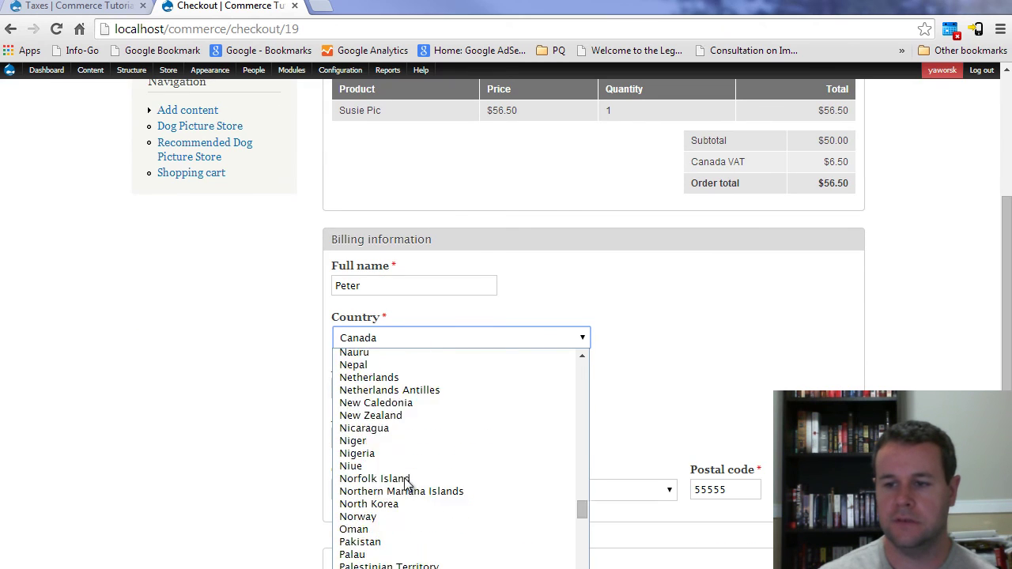
left_click(388, 533)
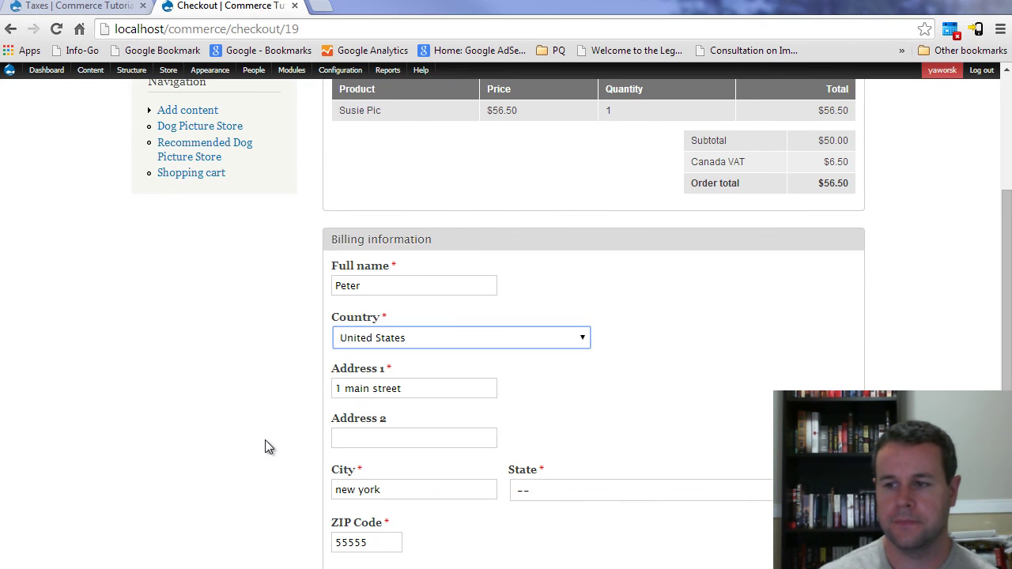
- Set the billing state to Hawaii and continue to the order review to look over the cart totals
scroll(437, 437, "down", 2)
left_click(562, 327)
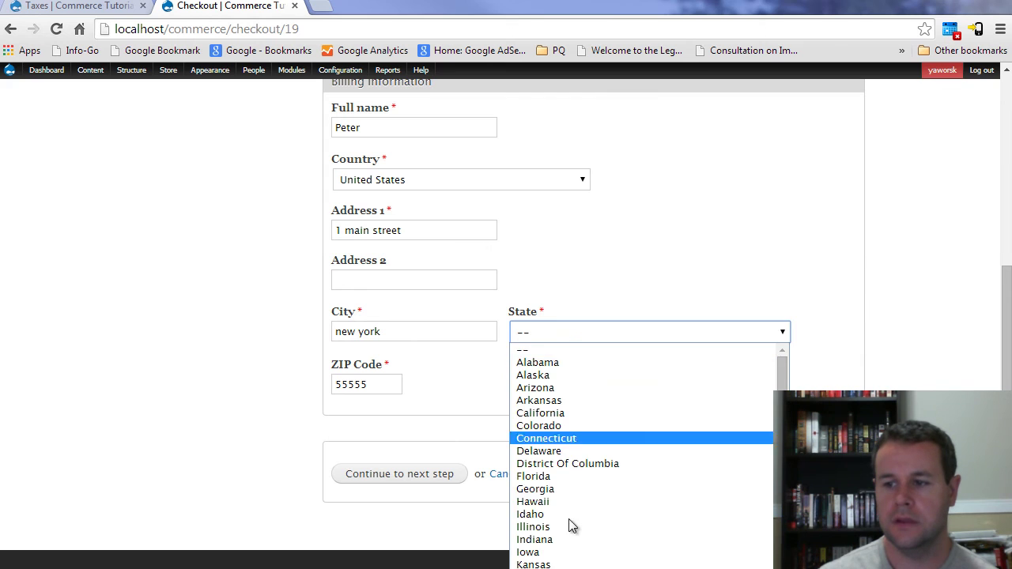
scroll(553, 514, "down", 2)
left_click(546, 419)
left_click(404, 474)
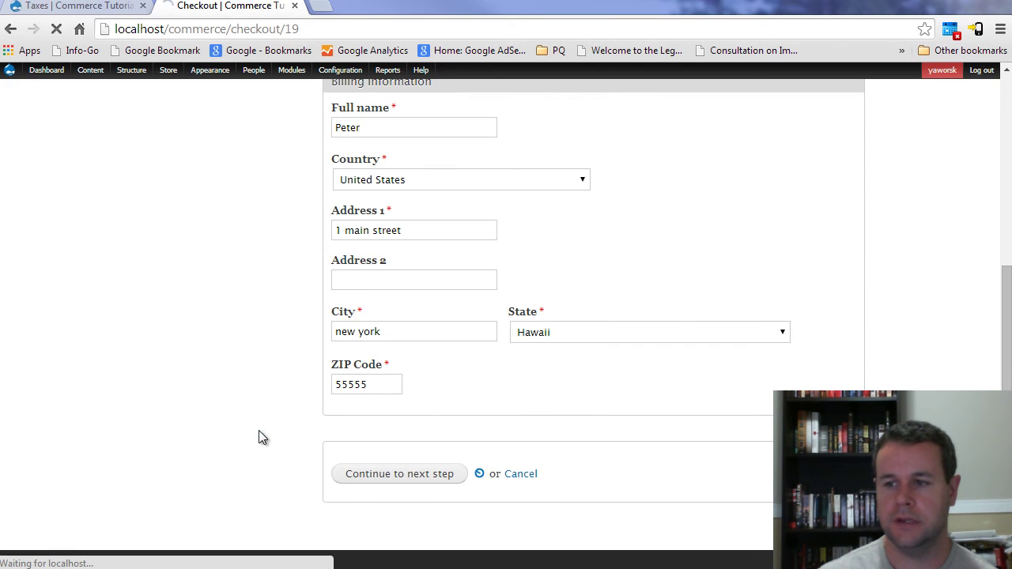
scroll(726, 433, "down", 1)
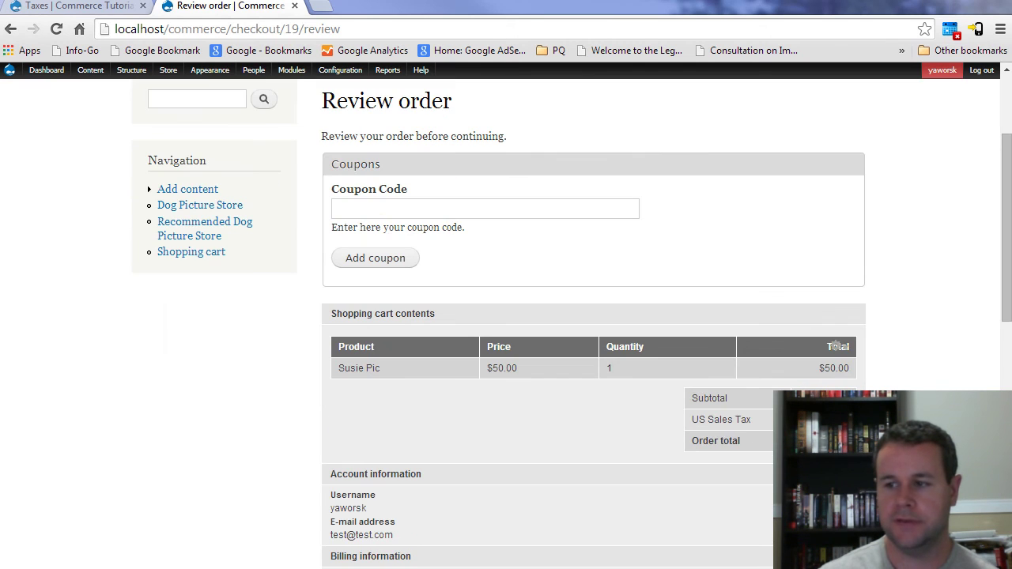
scroll(434, 423, "up", 2)
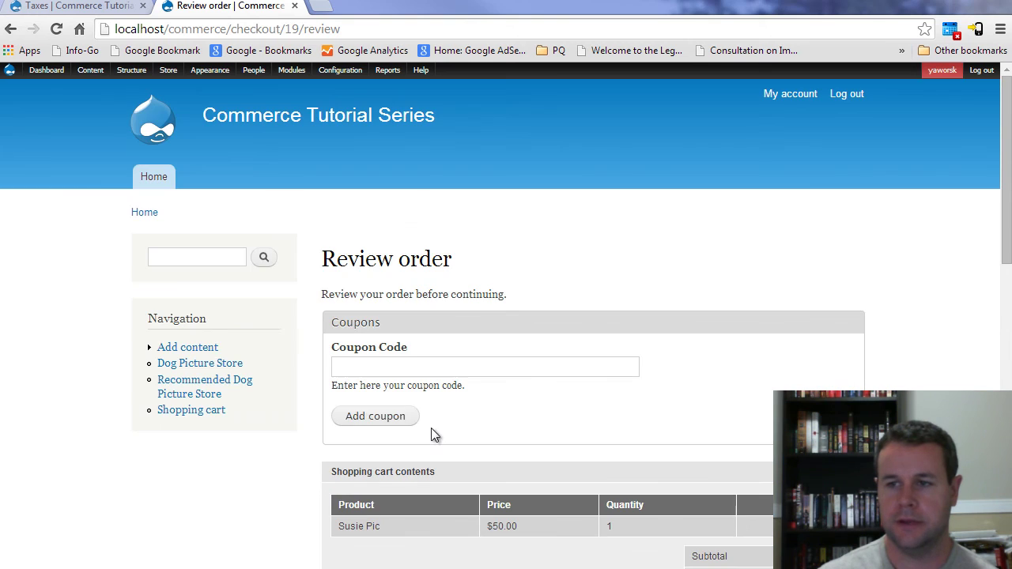
- Open the shopping cart, check the Susie Pic line total and proceed to checkout again
left_click(214, 418)
left_click_drag(823, 324, 791, 321)
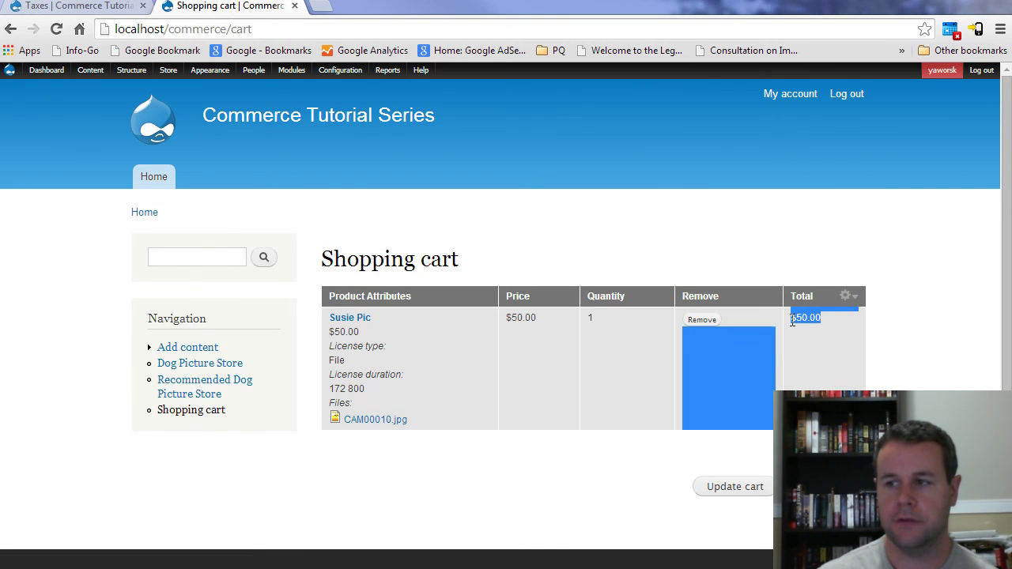
left_click(809, 354)
left_click(811, 486)
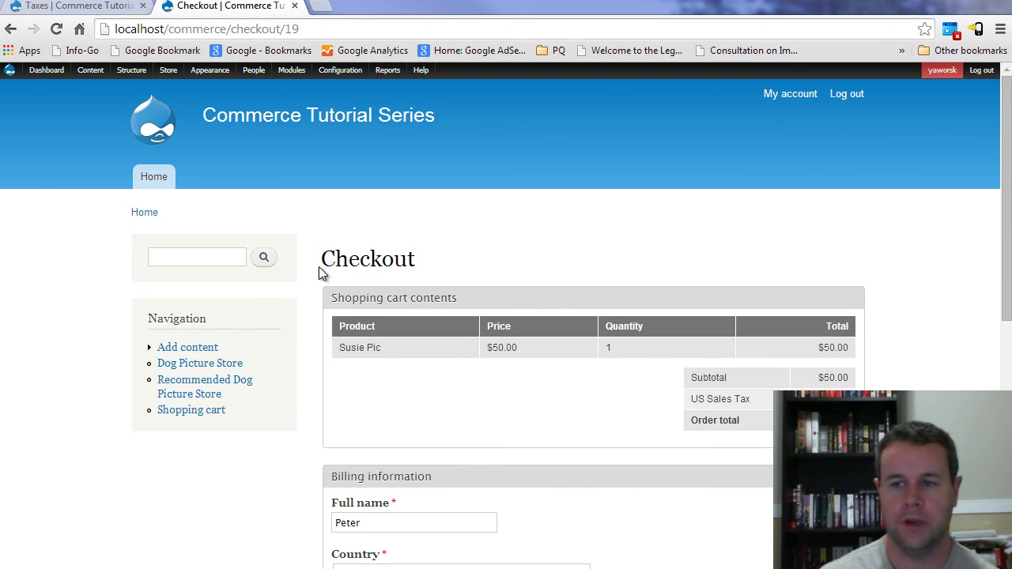
- Check the US Sales Tax line in the checkout totals against the United States billing information
scroll(514, 340, "down", 3)
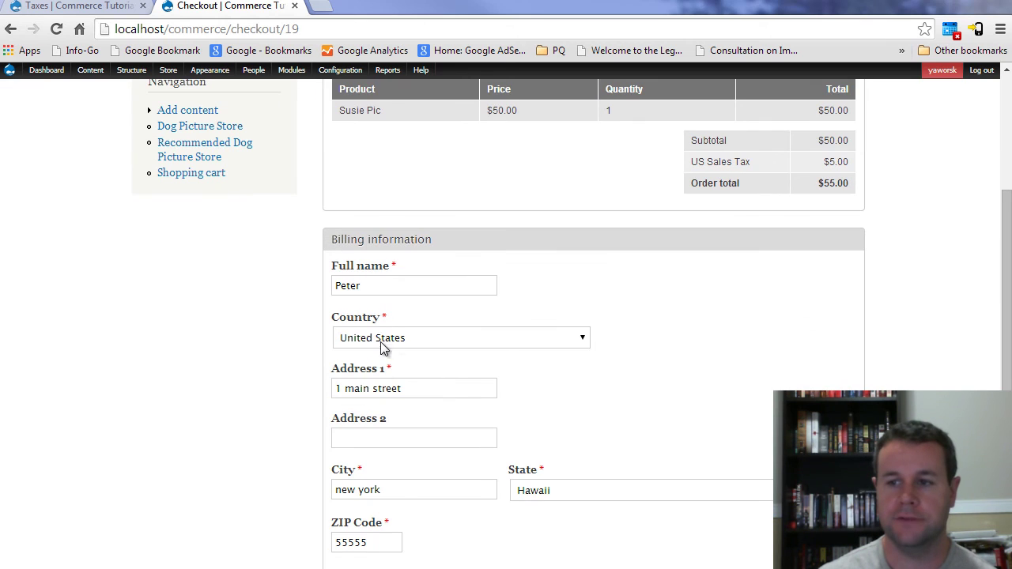
scroll(305, 403, "down", 1)
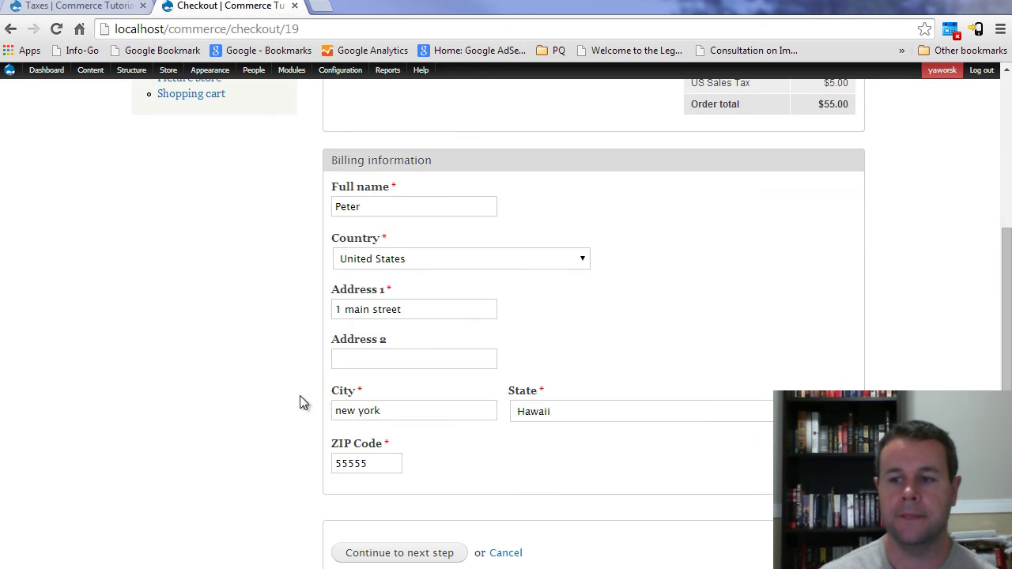
scroll(284, 401, "down", 1)
scroll(282, 401, "up", 5)
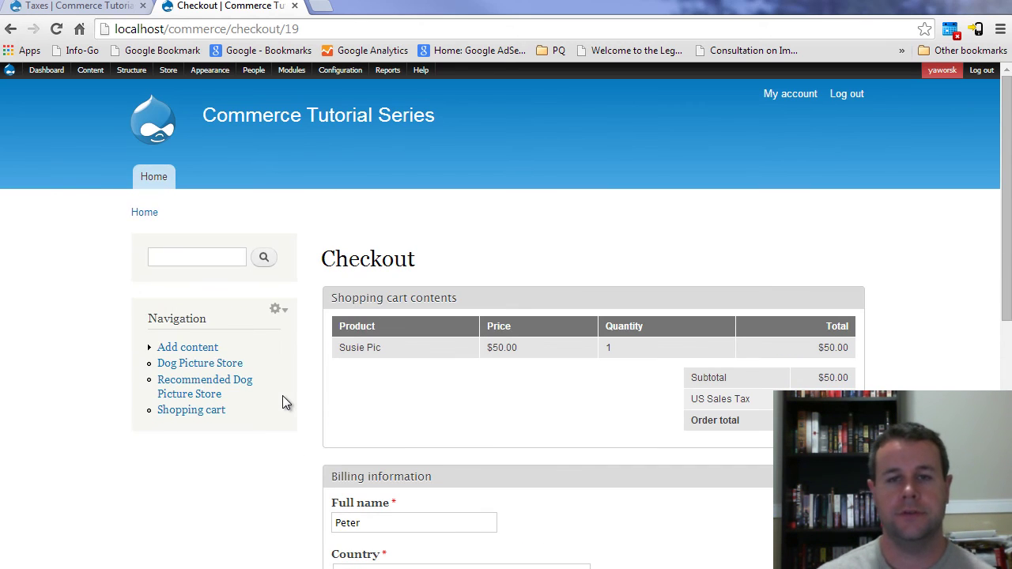